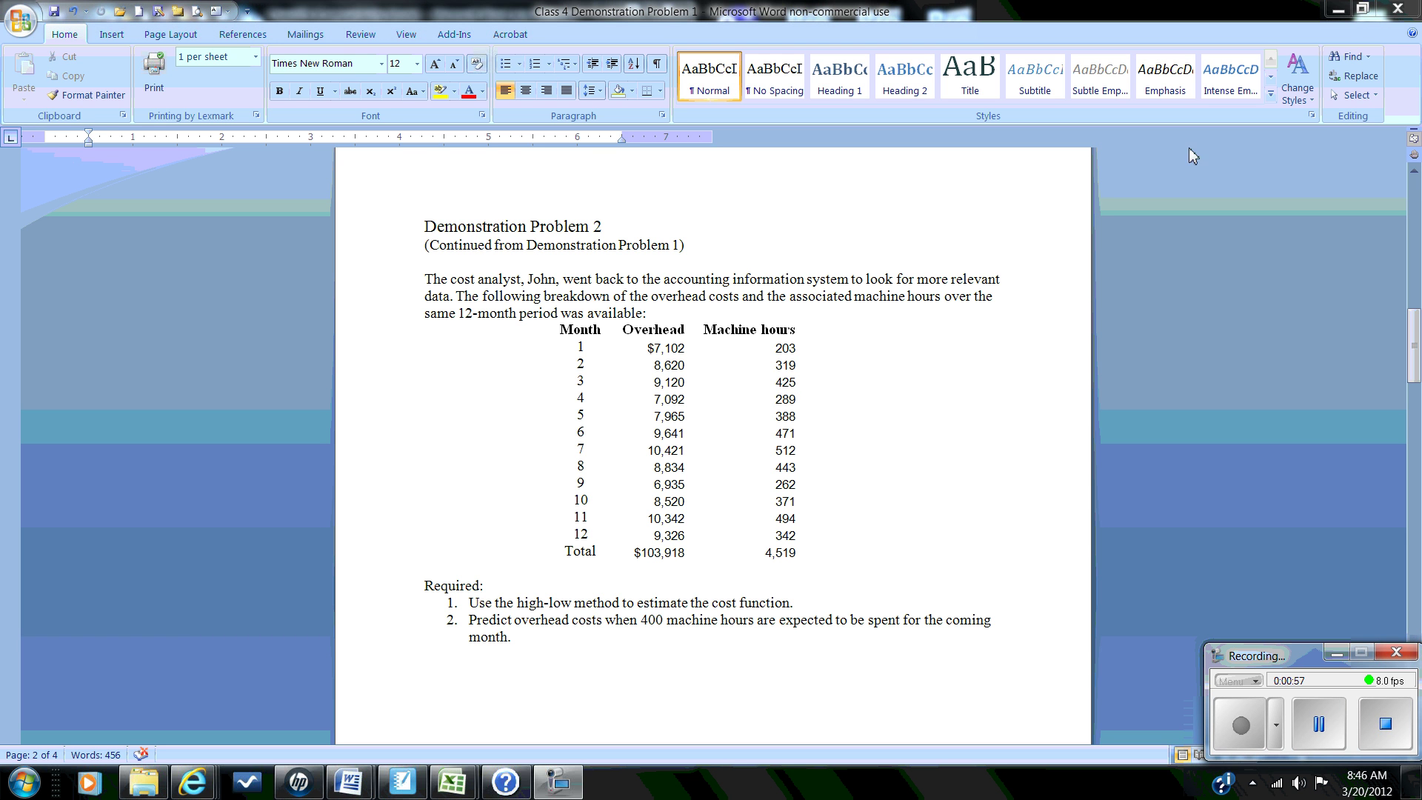
# Arrange the Demonstration Problem 2 document and the blank Book2 workbook in Excel side by side.
pyautogui.click(1362, 9)
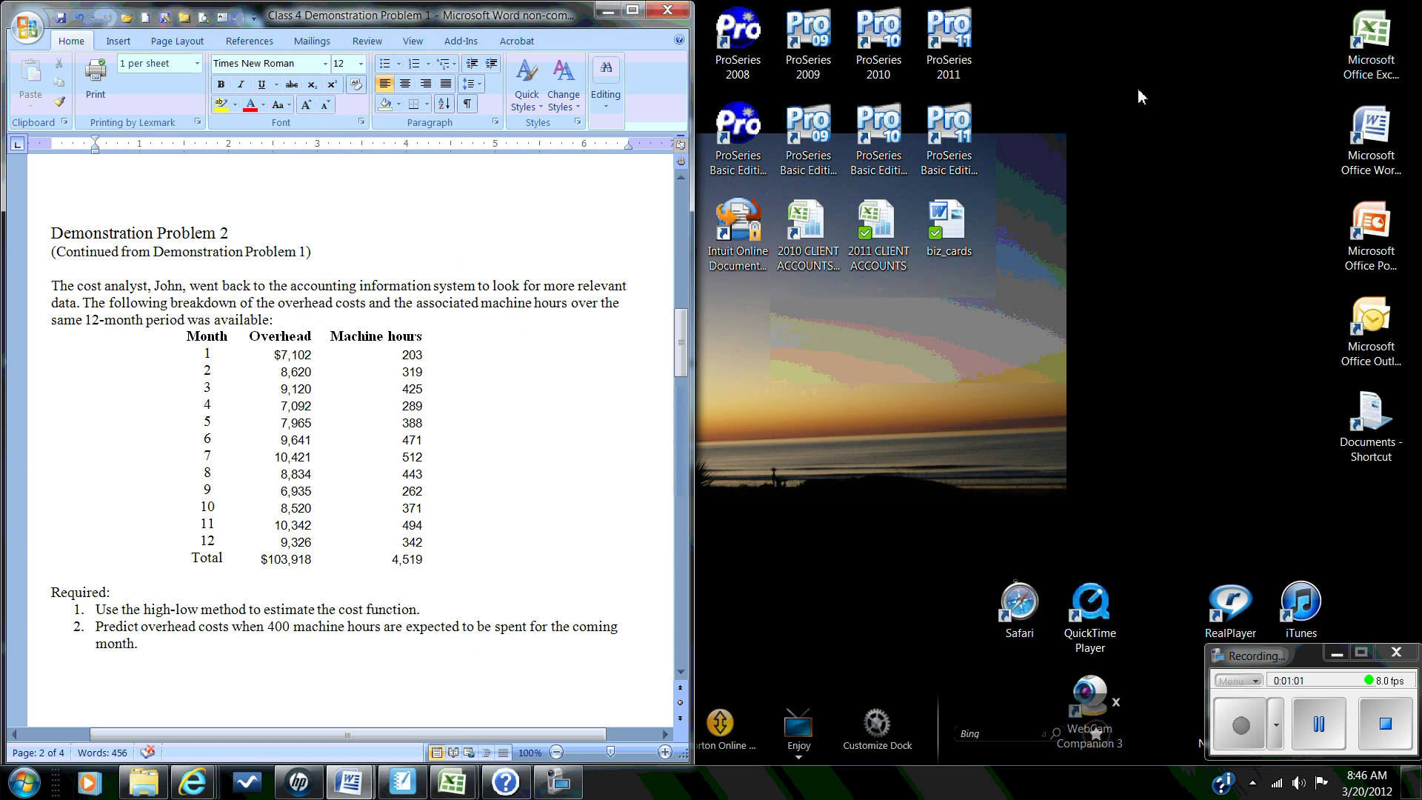
pyautogui.moveTo(469, 789)
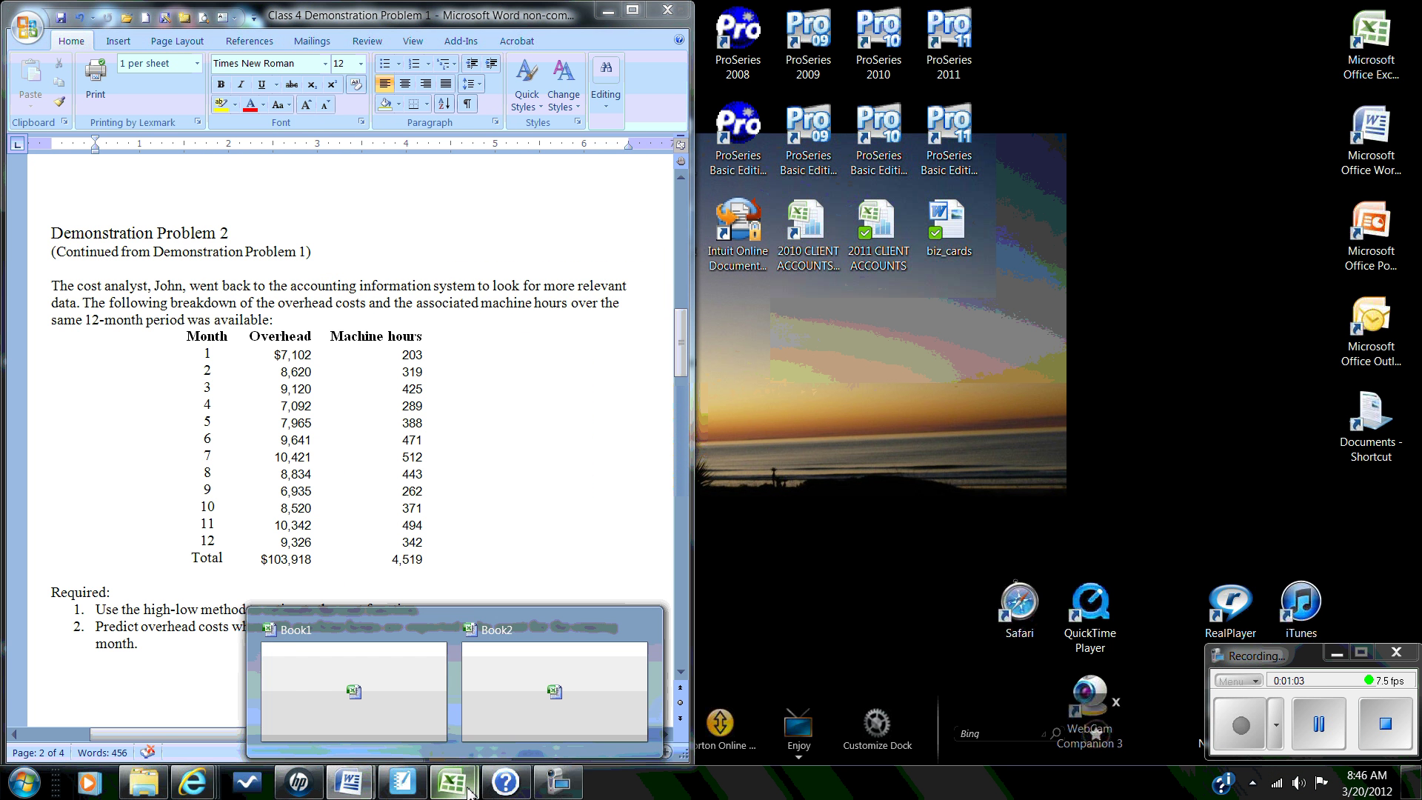
pyautogui.click(548, 685)
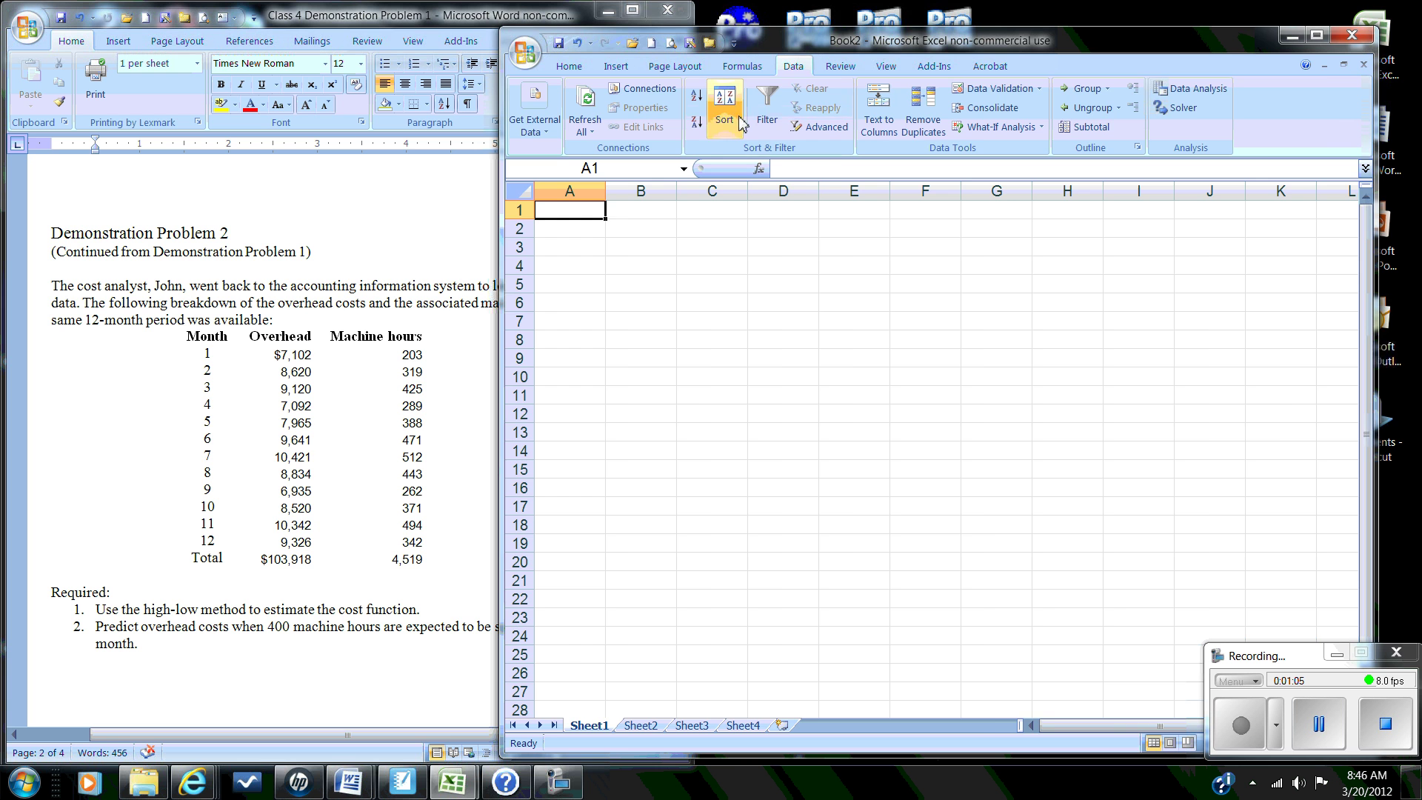
pyautogui.doubleClick(840, 43)
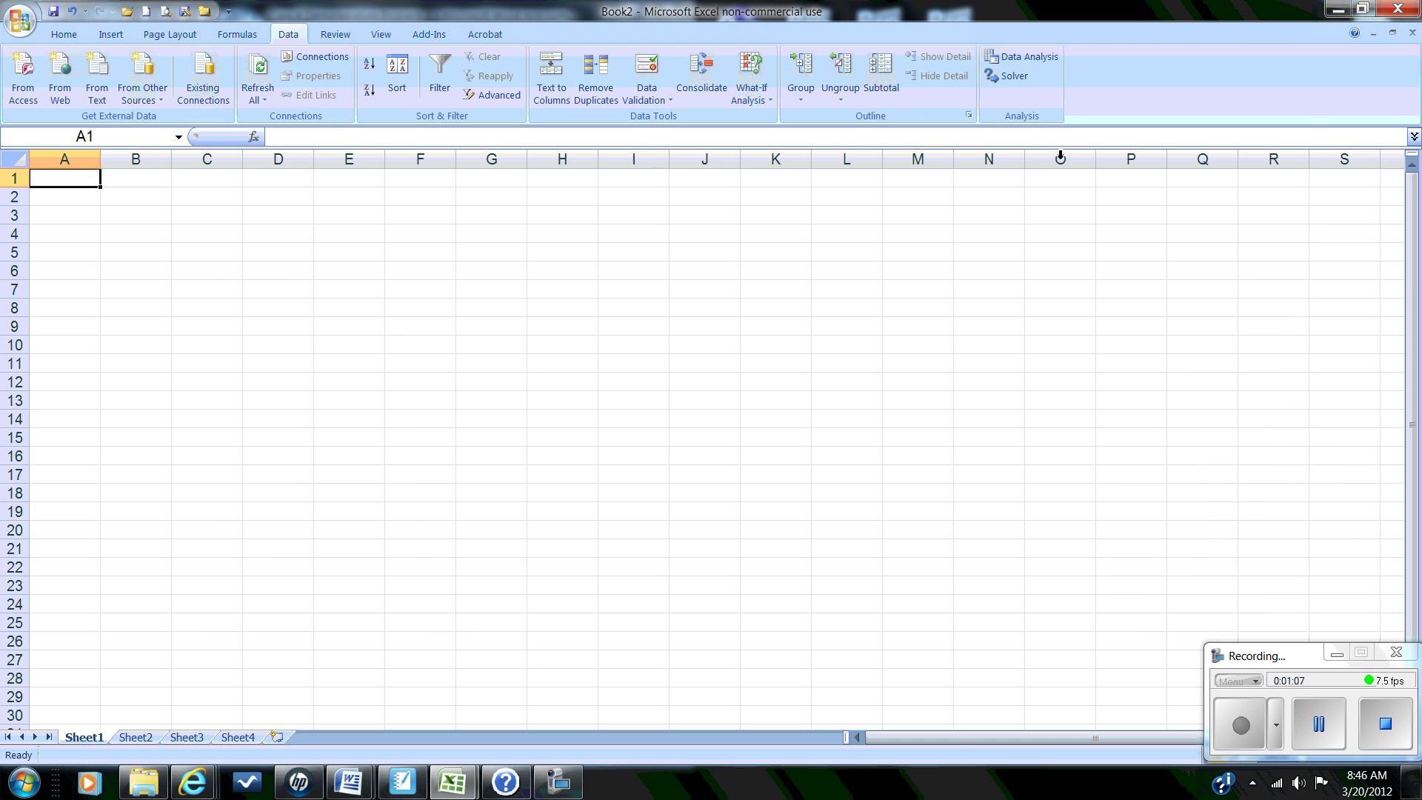
pyautogui.click(1362, 9)
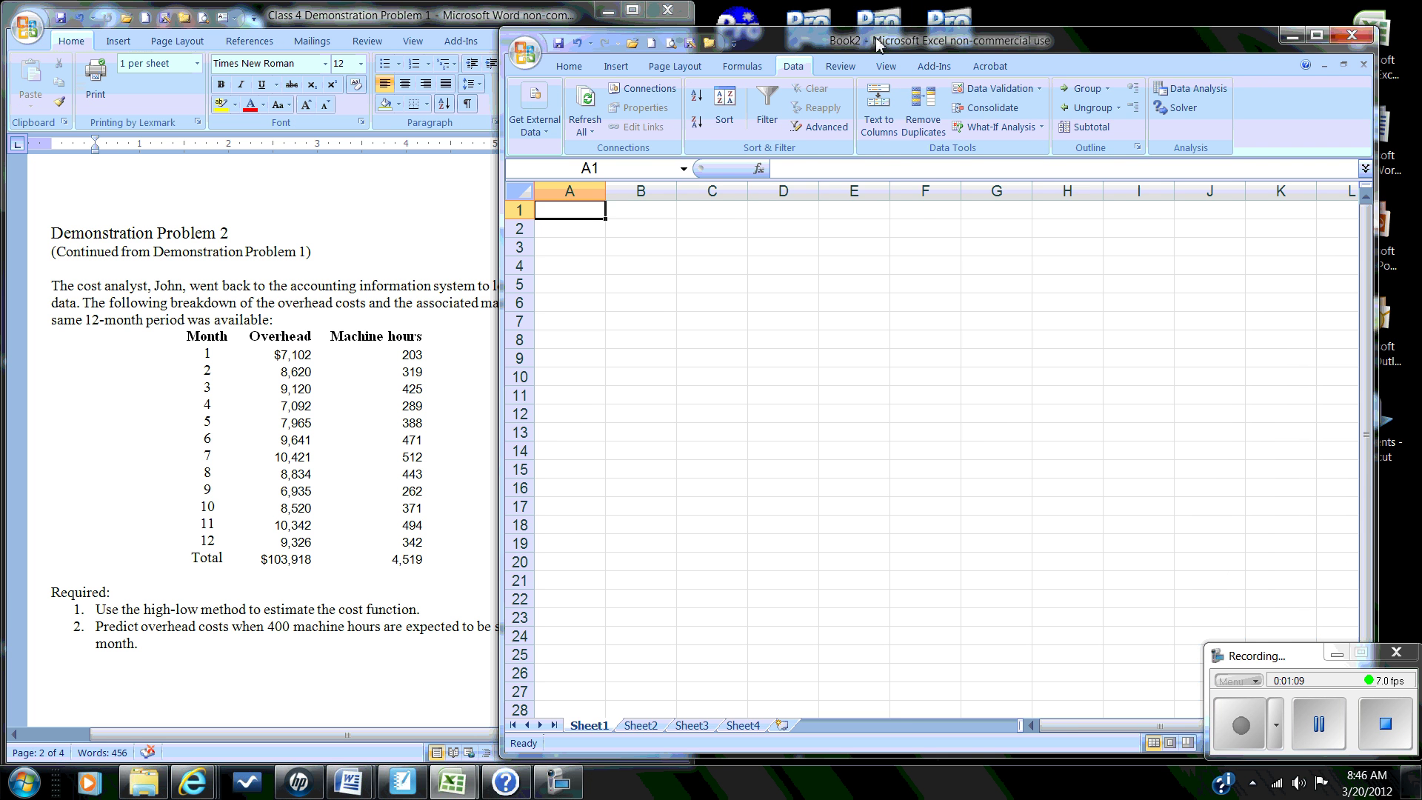
pyautogui.moveTo(1008, 30); pyautogui.dragTo(1421, 31)
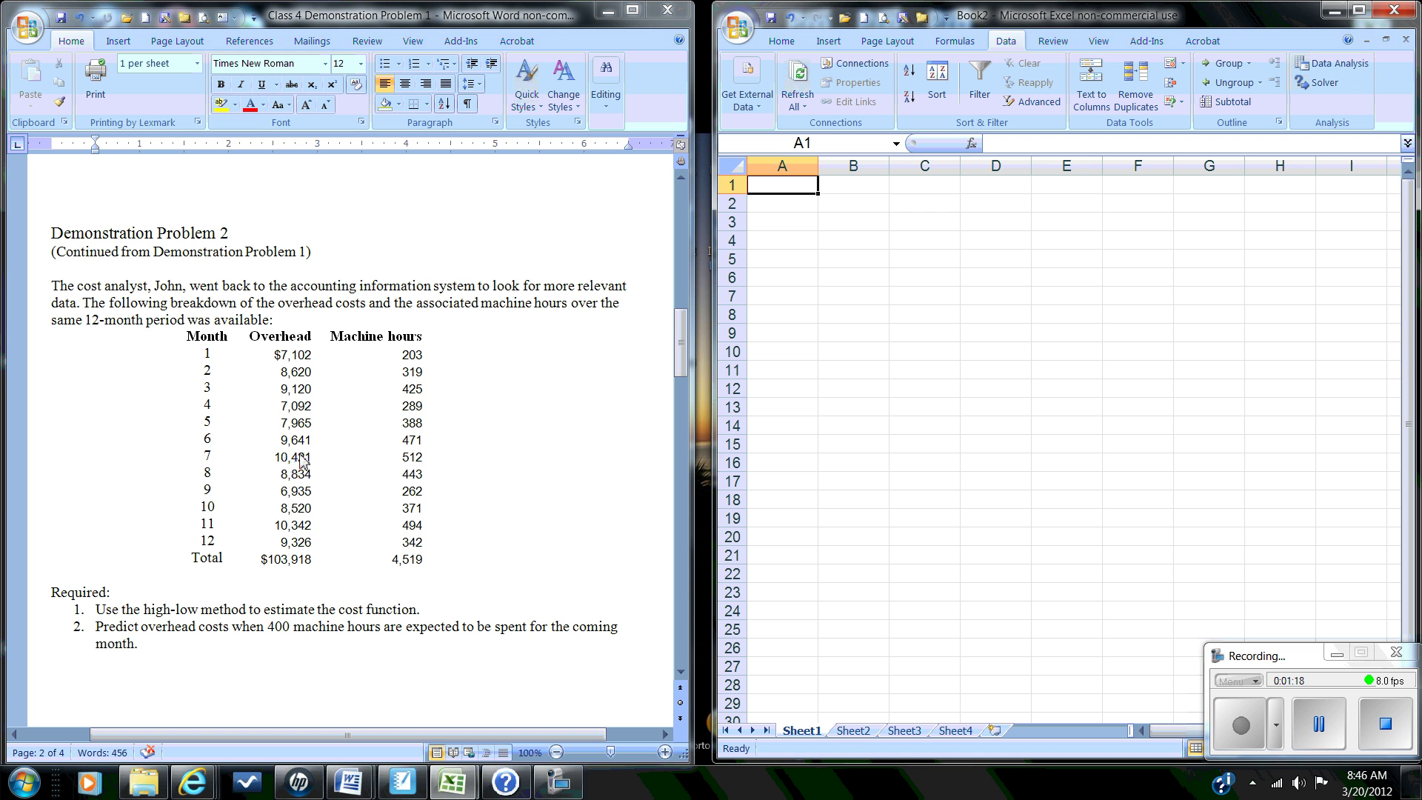
# Copy the whole Month, Overhead and Machine hours table from the document and paste it into Book2 starting at cell A1.
pyautogui.click(197, 344)
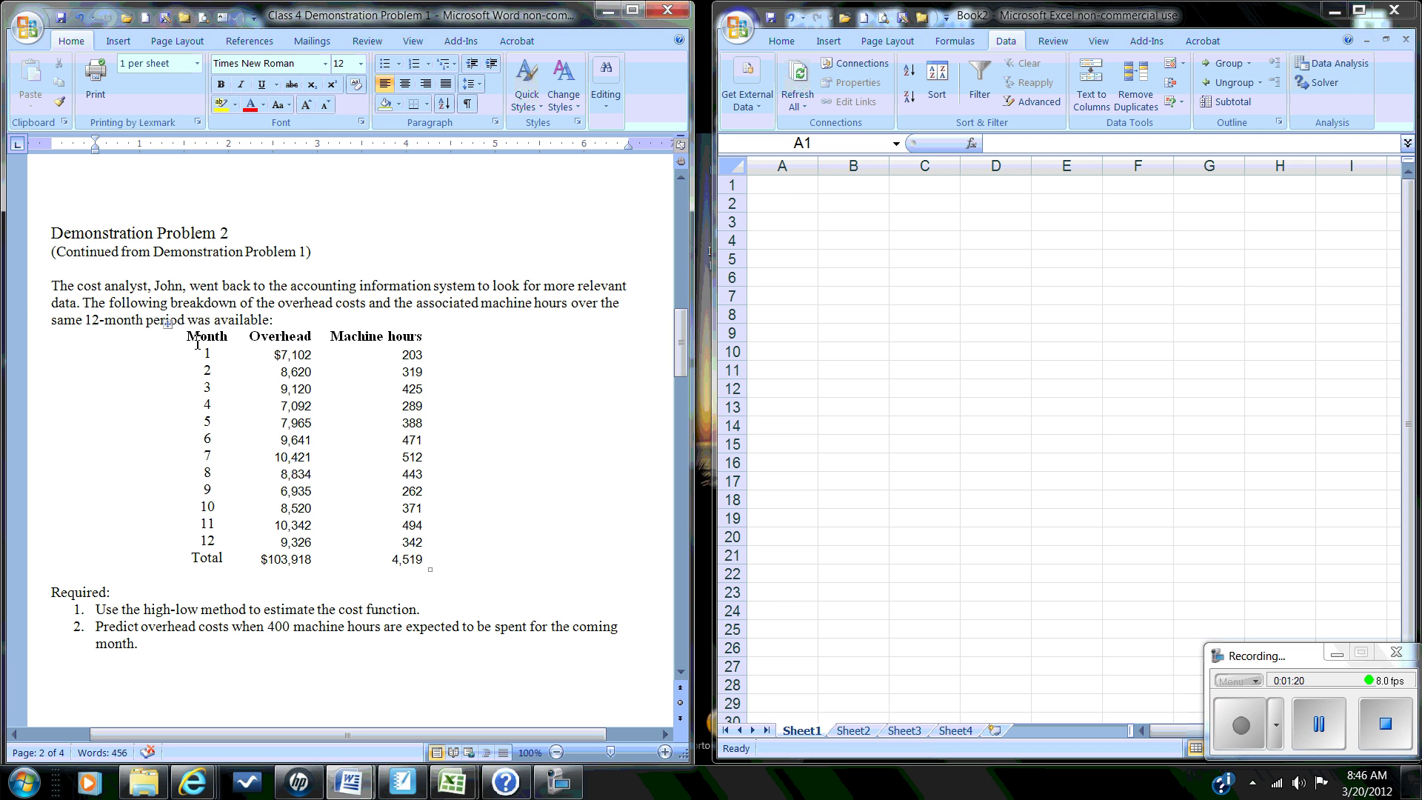
pyautogui.click(169, 326)
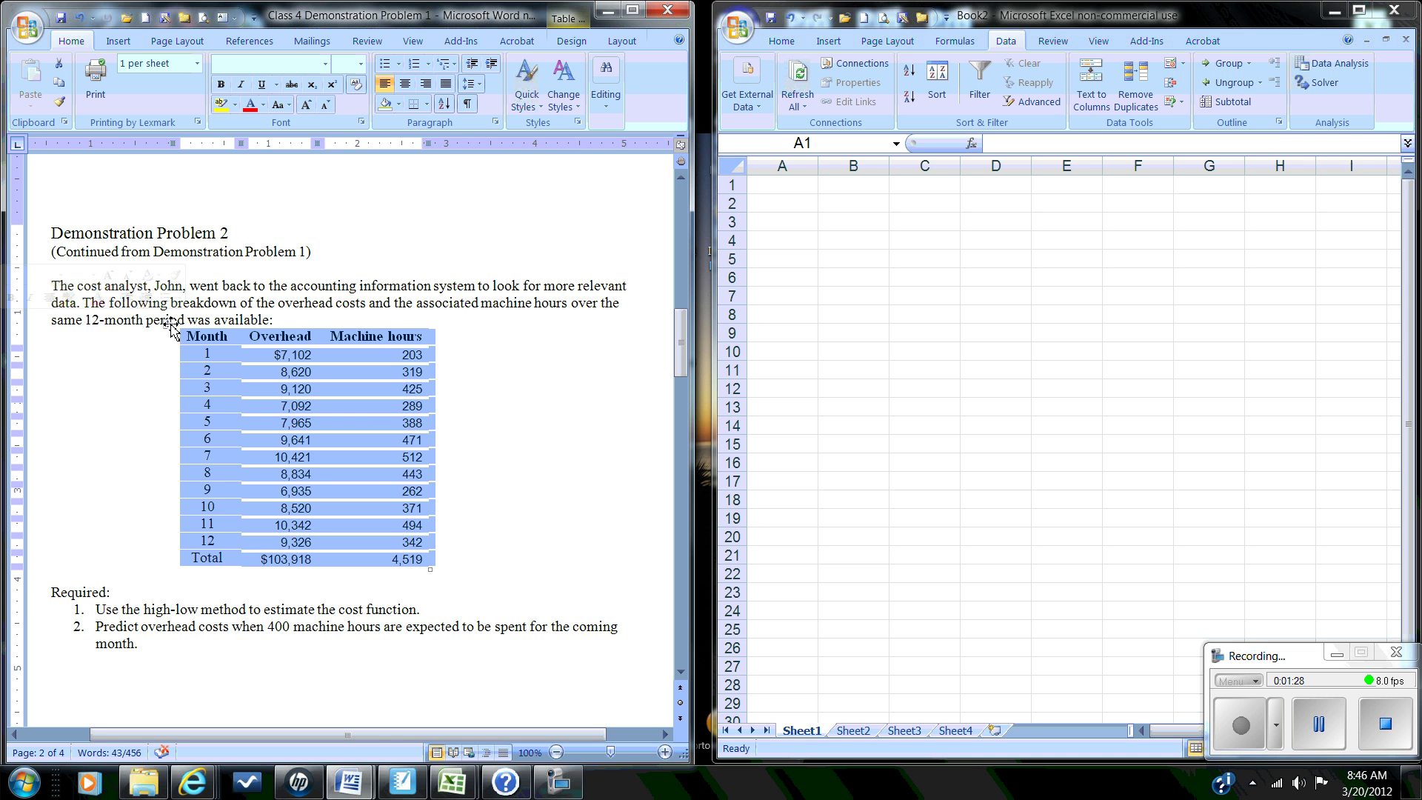
pyautogui.rightClick(170, 326)
pyautogui.click(150, 362)
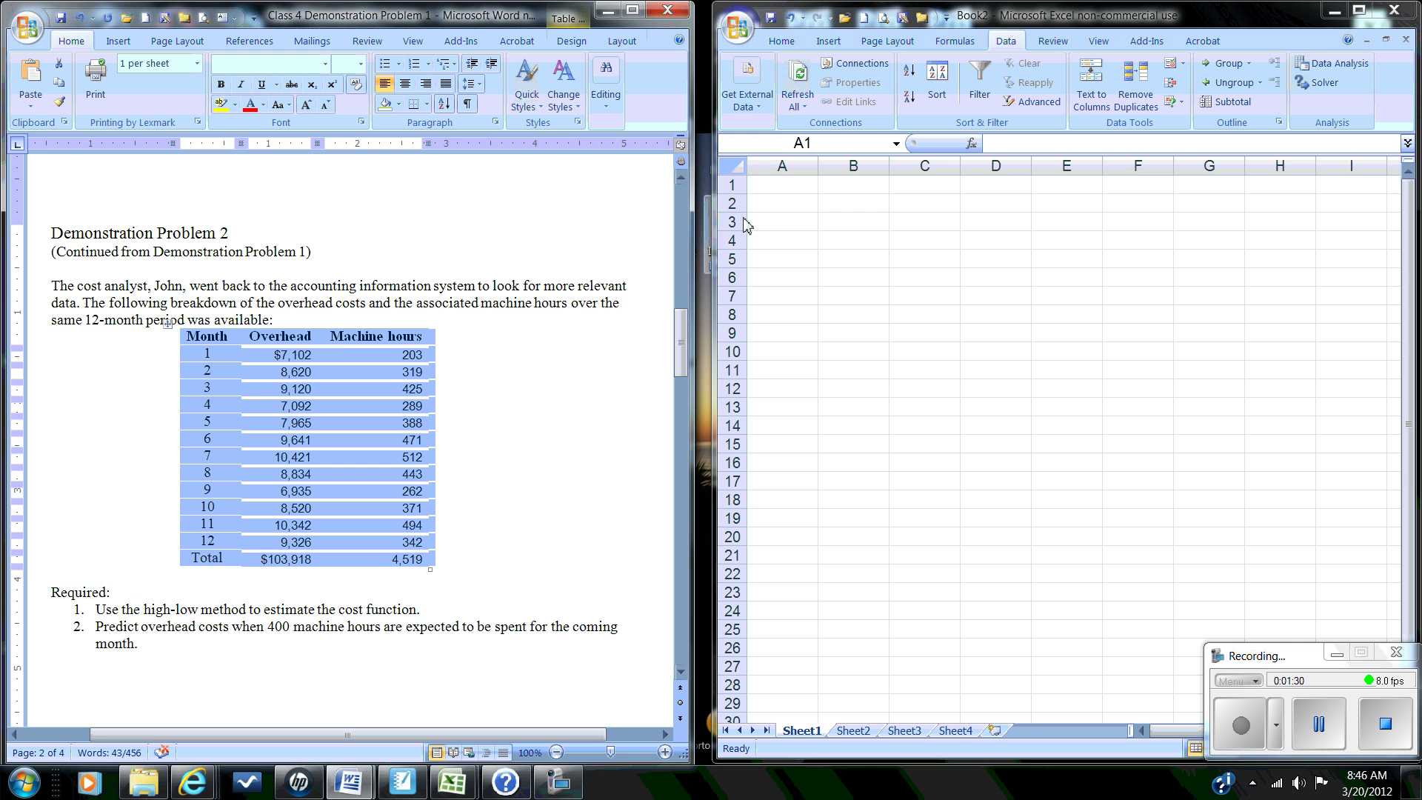
pyautogui.click(781, 188)
pyautogui.rightClick(782, 188)
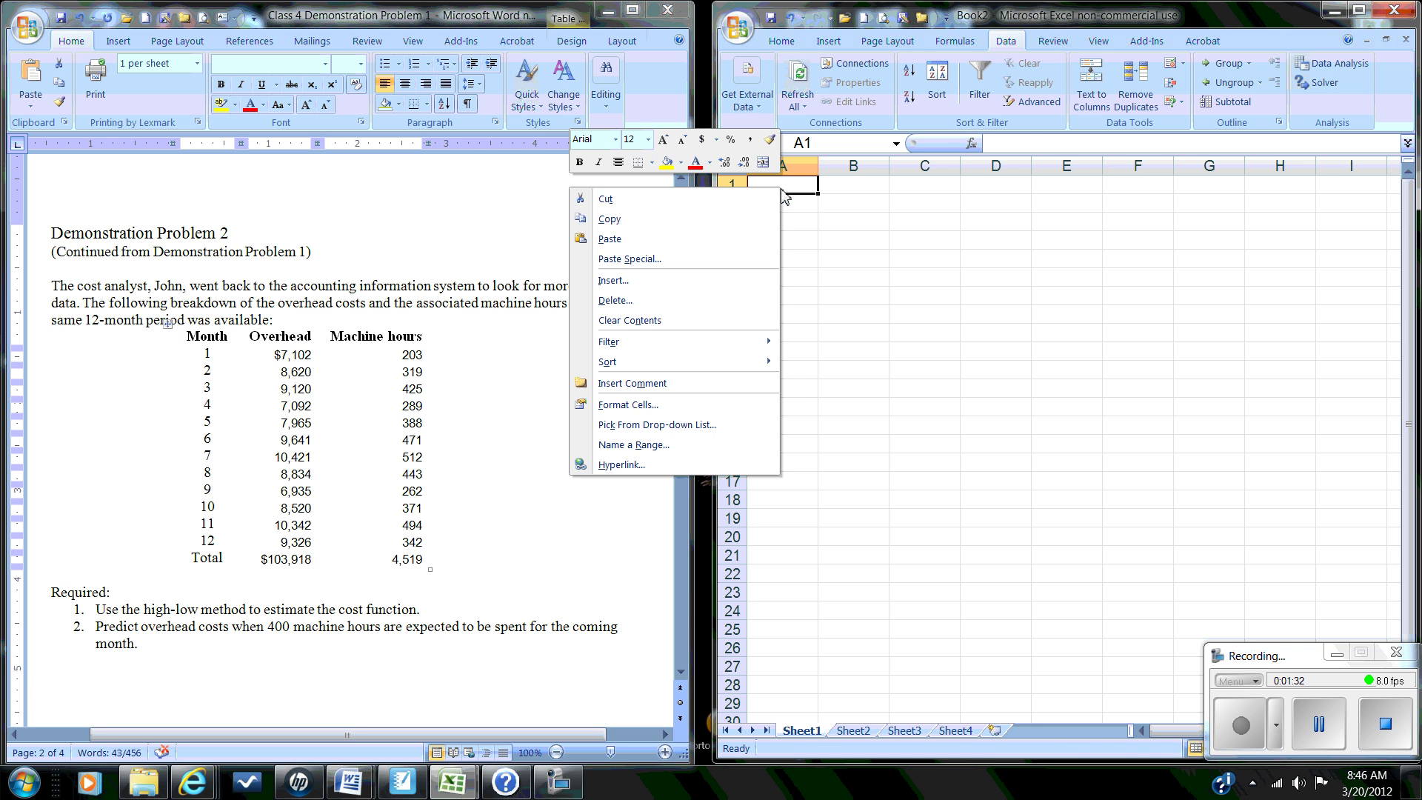
pyautogui.click(699, 241)
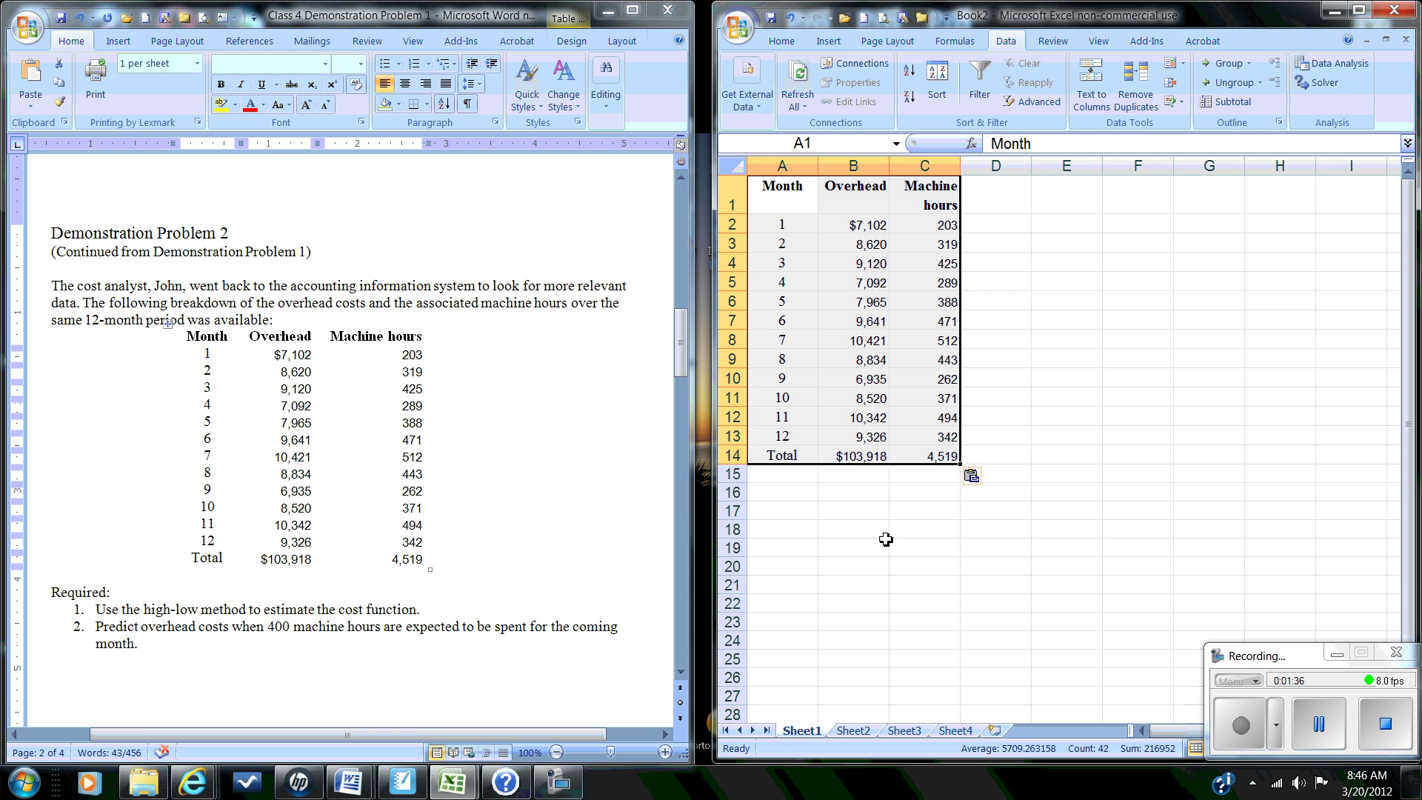
pyautogui.click(875, 516)
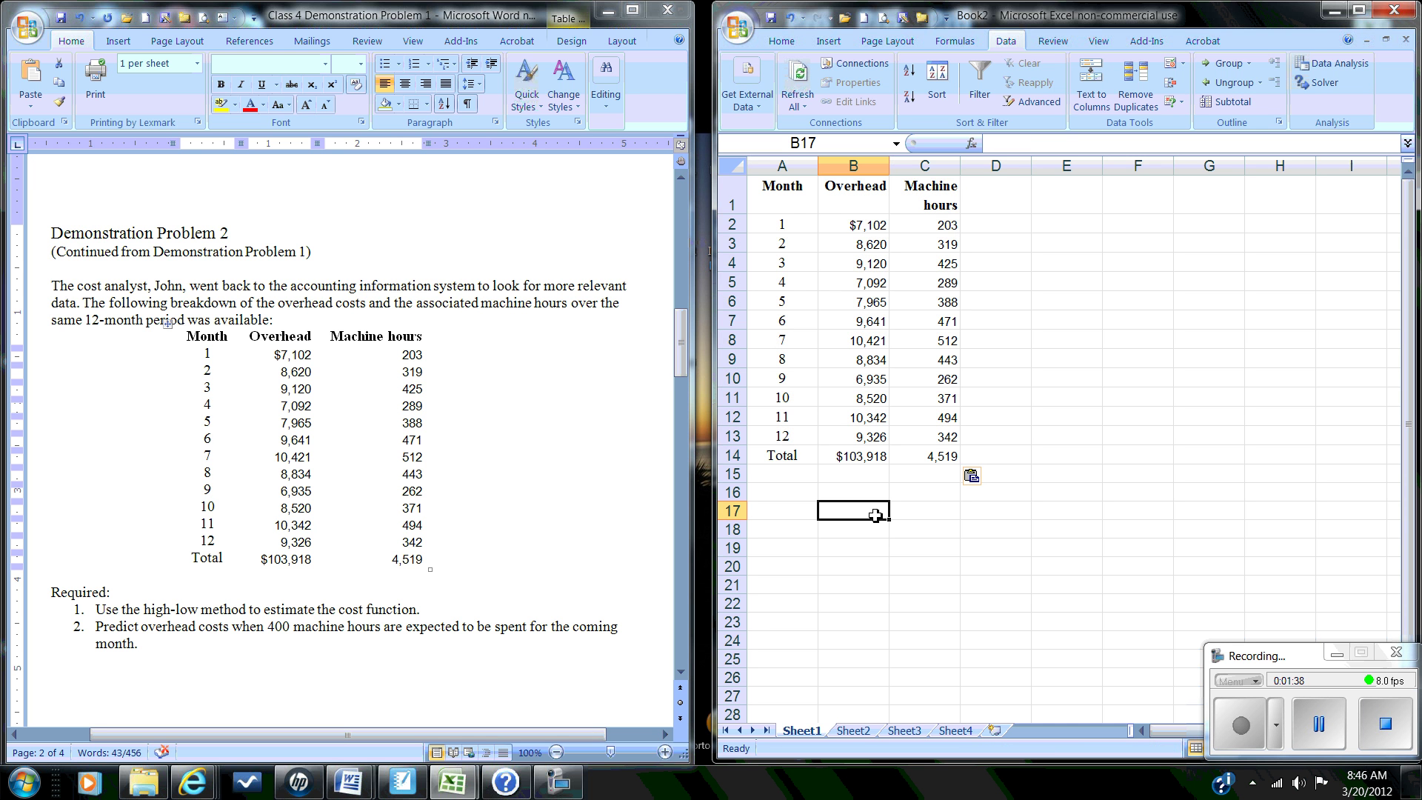
# Maximize the workbook and insert a markers-only scatter chart from the overhead and machine hours data in B1:C13, excluding the totals.
pyautogui.click(1360, 18)
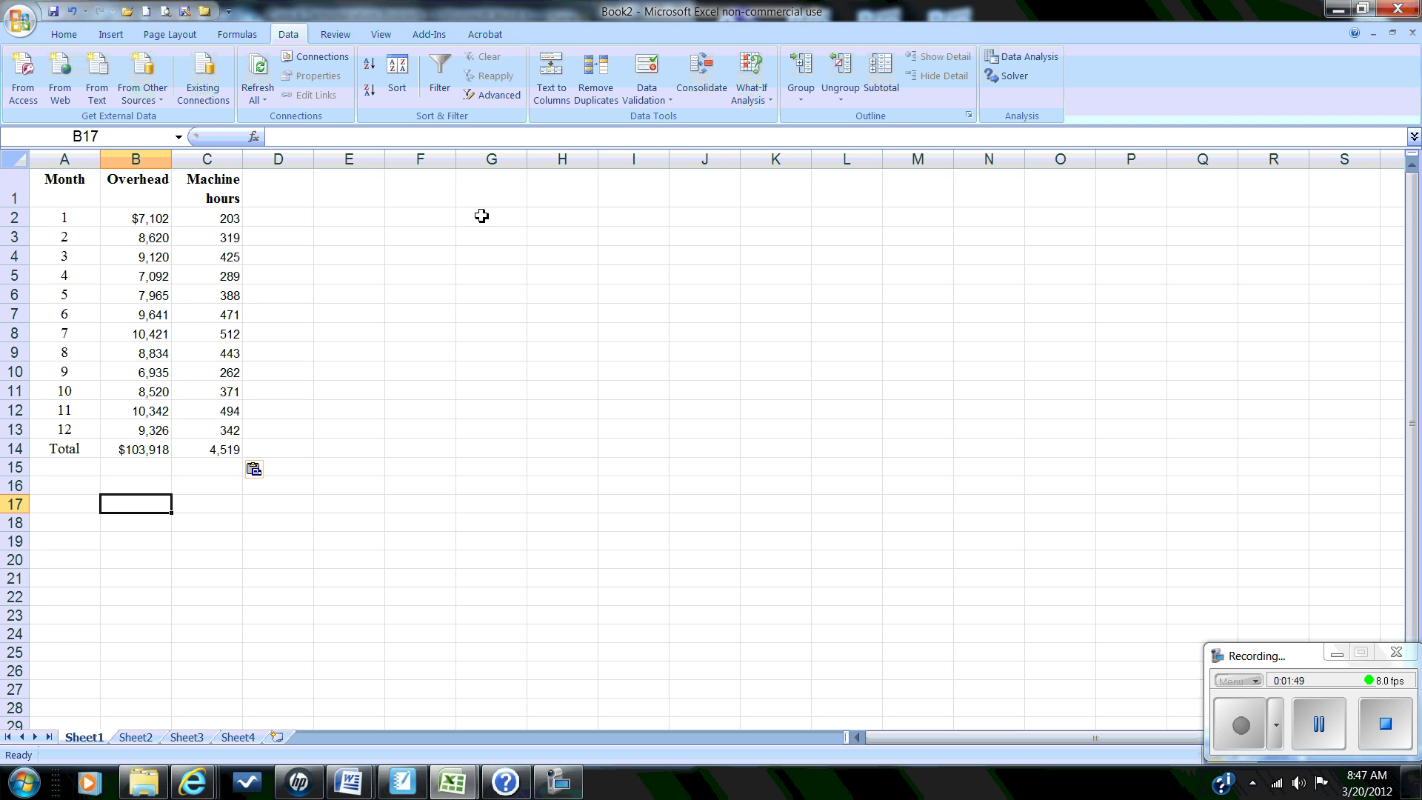
pyautogui.click(438, 213)
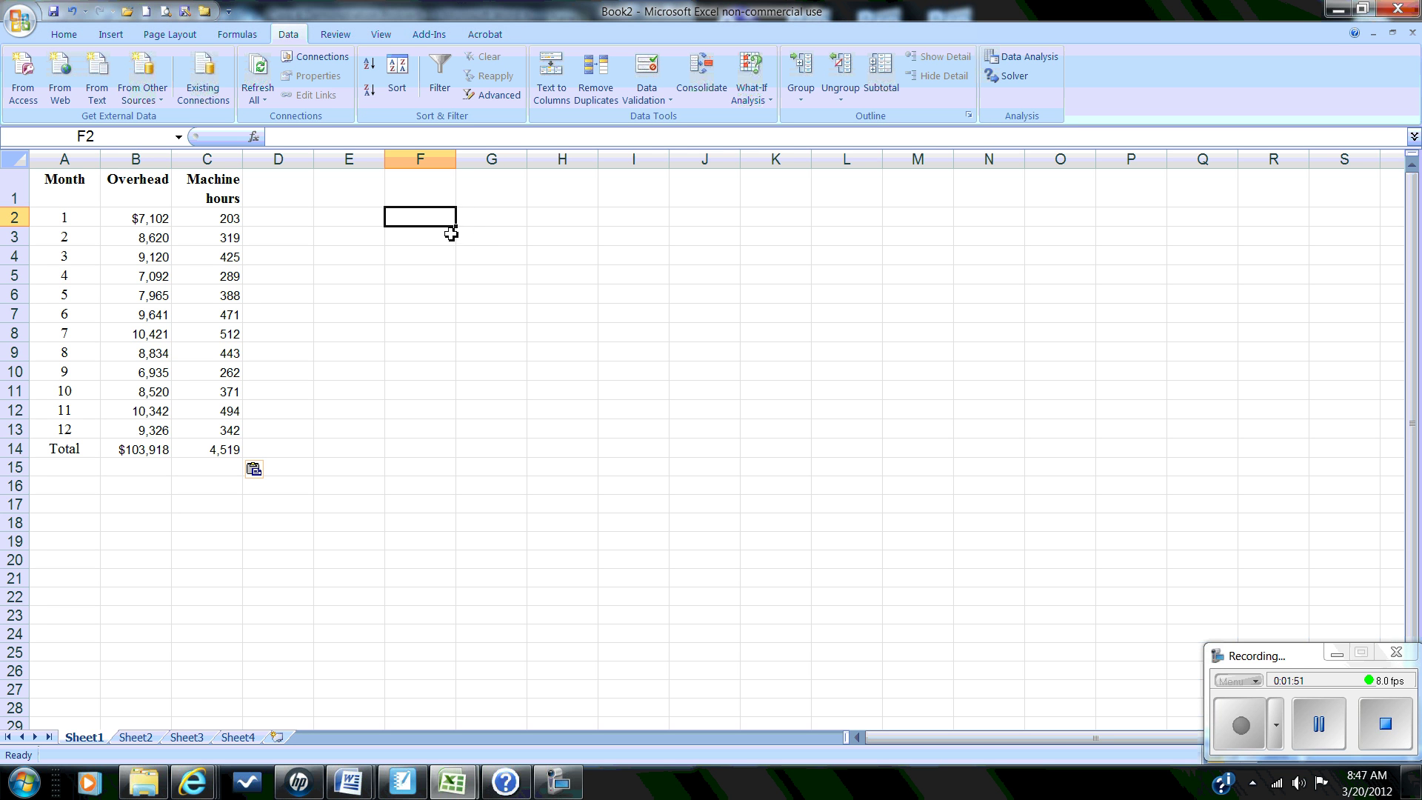
pyautogui.click(429, 200)
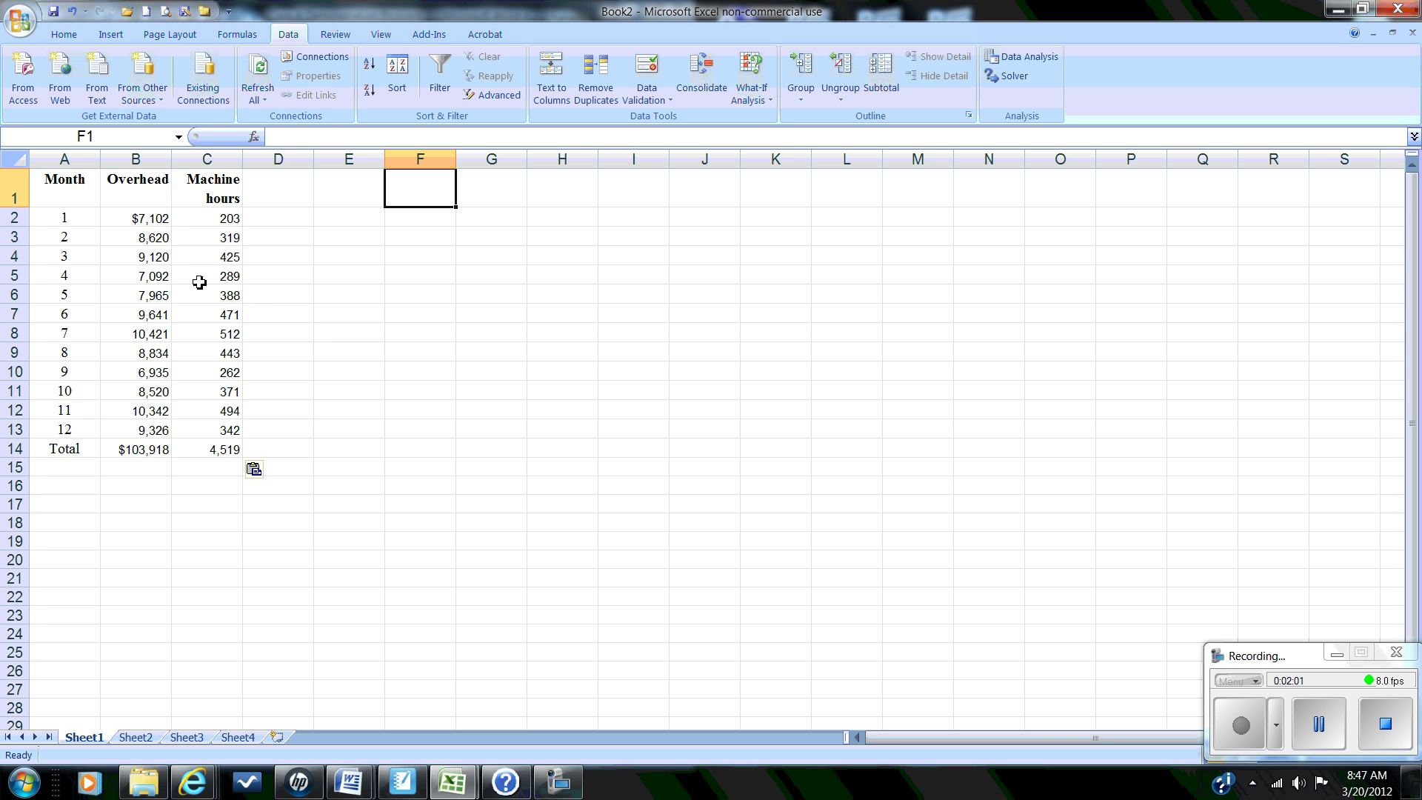
pyautogui.click(148, 186)
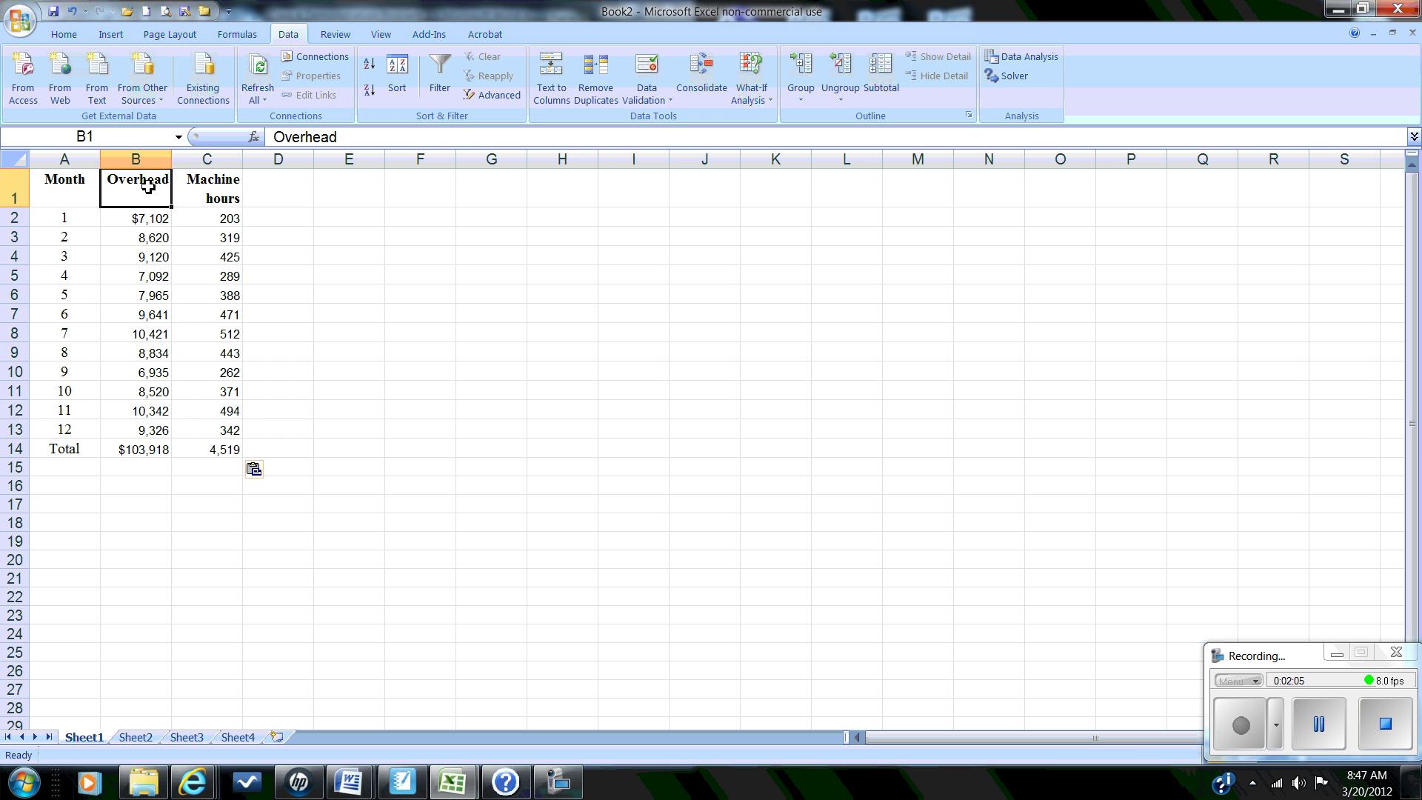
pyautogui.moveTo(148, 186); pyautogui.dragTo(234, 428)
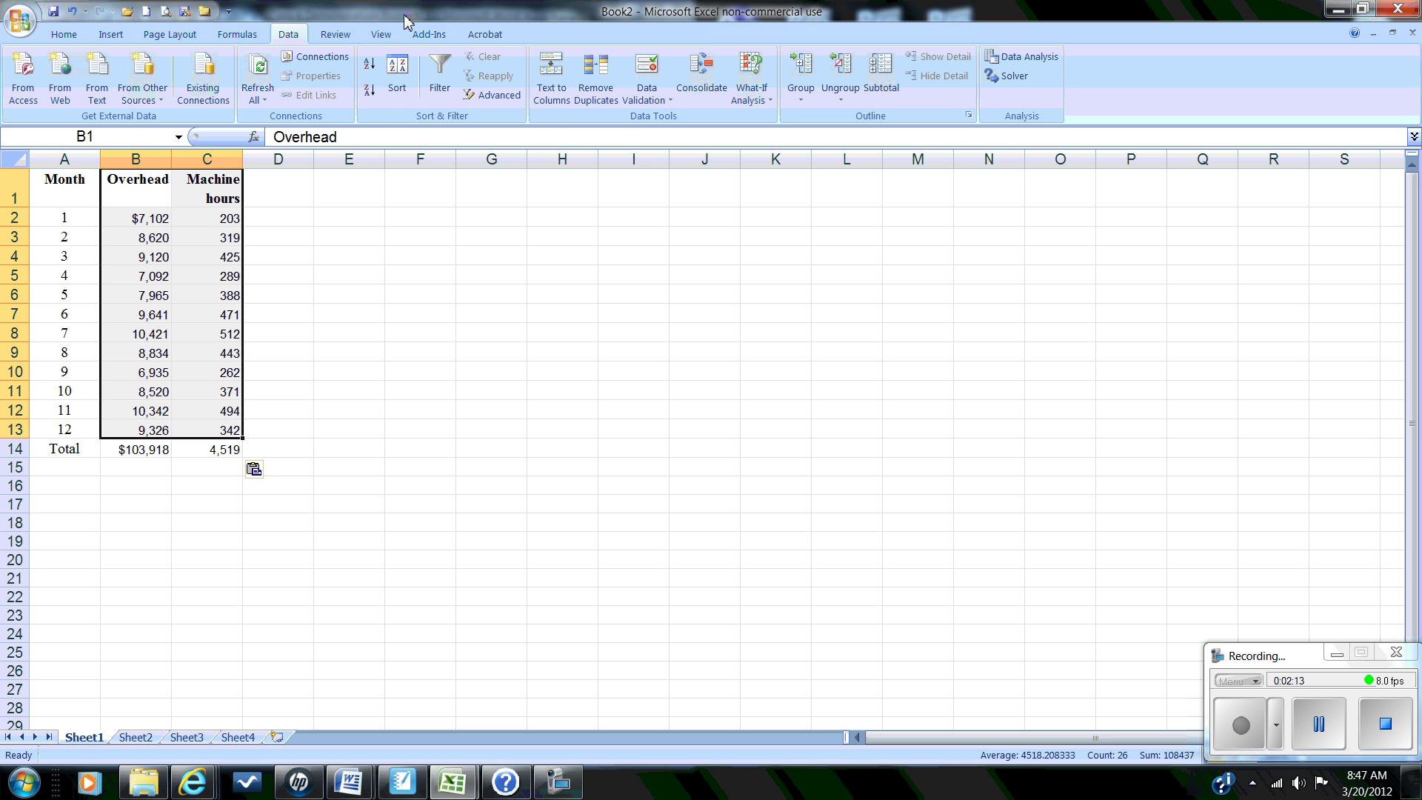
pyautogui.click(109, 35)
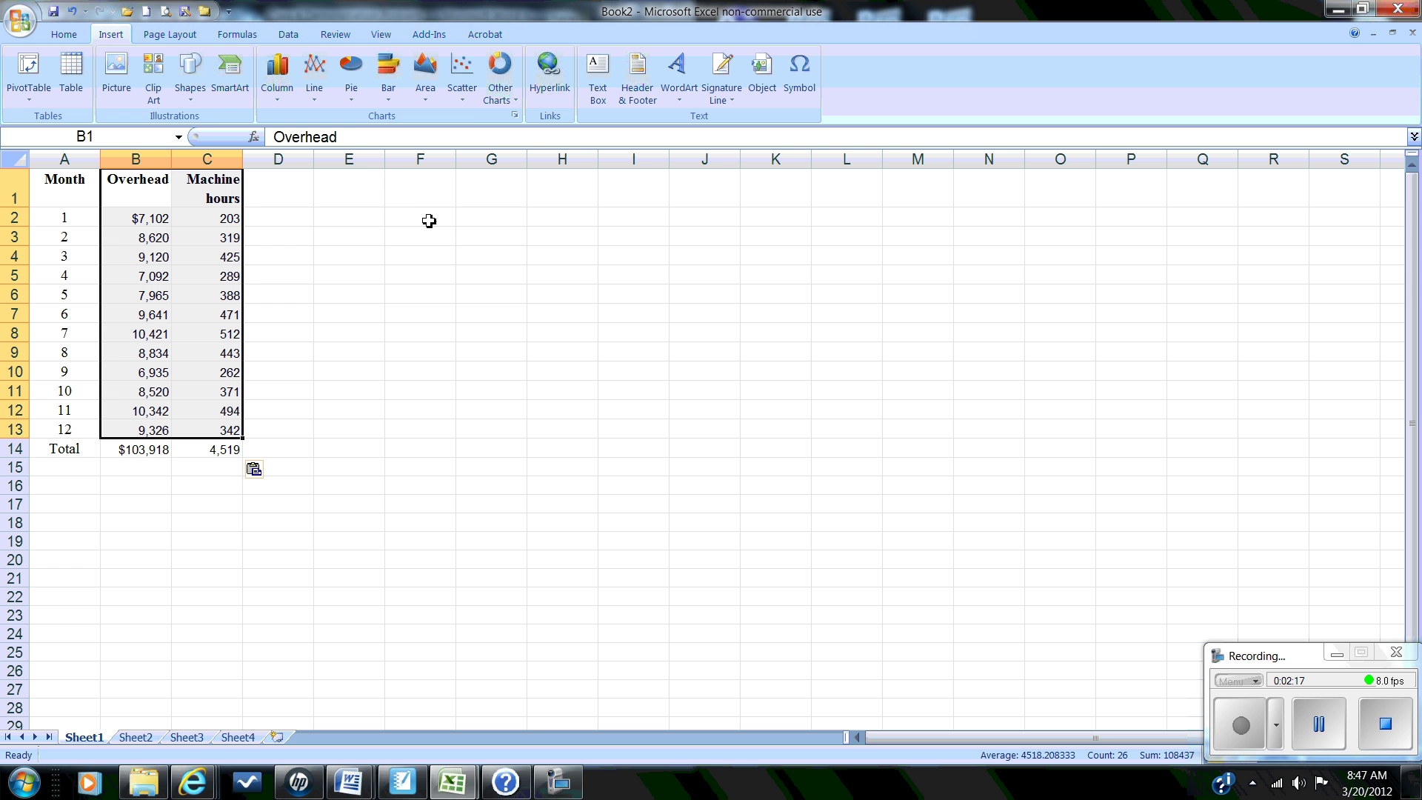
pyautogui.click(466, 104)
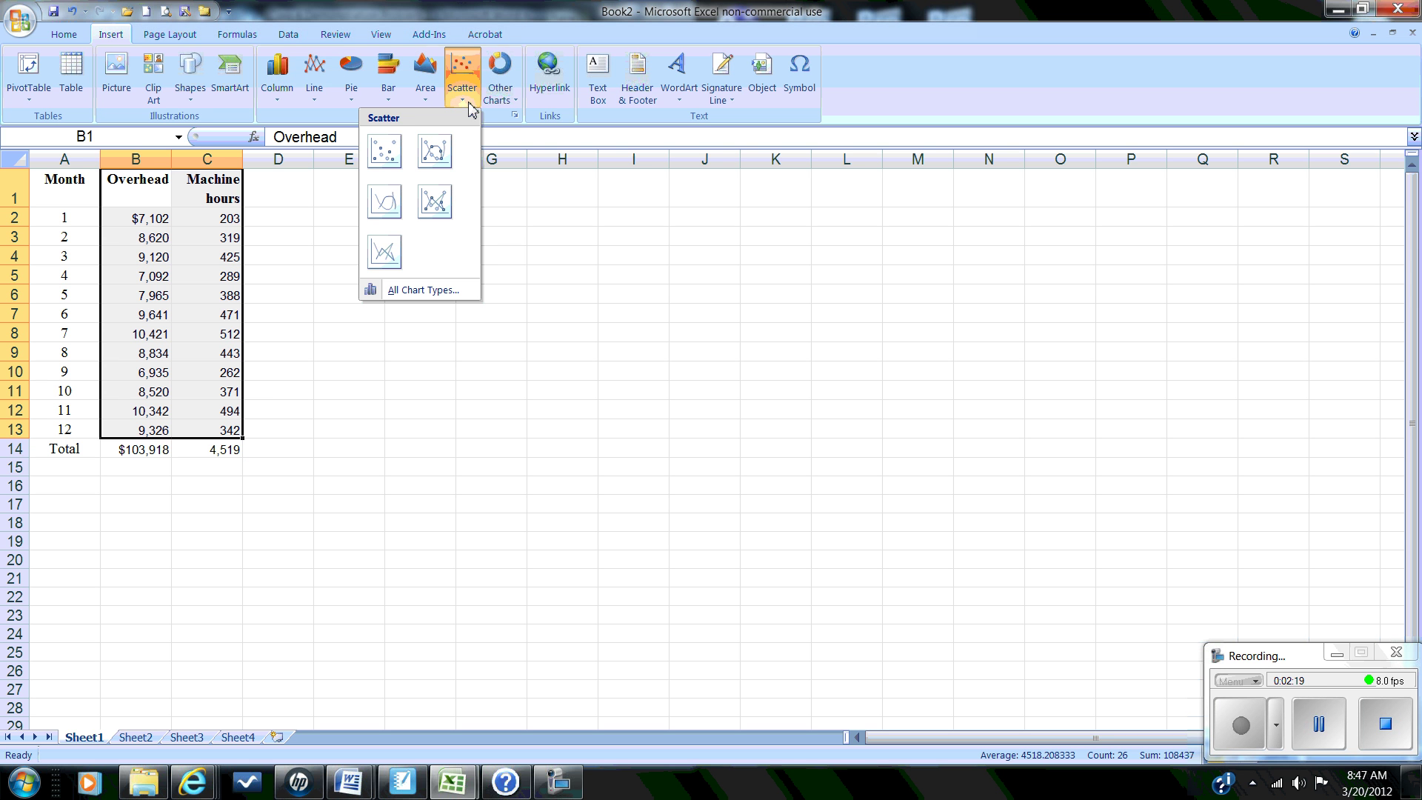
pyautogui.click(392, 154)
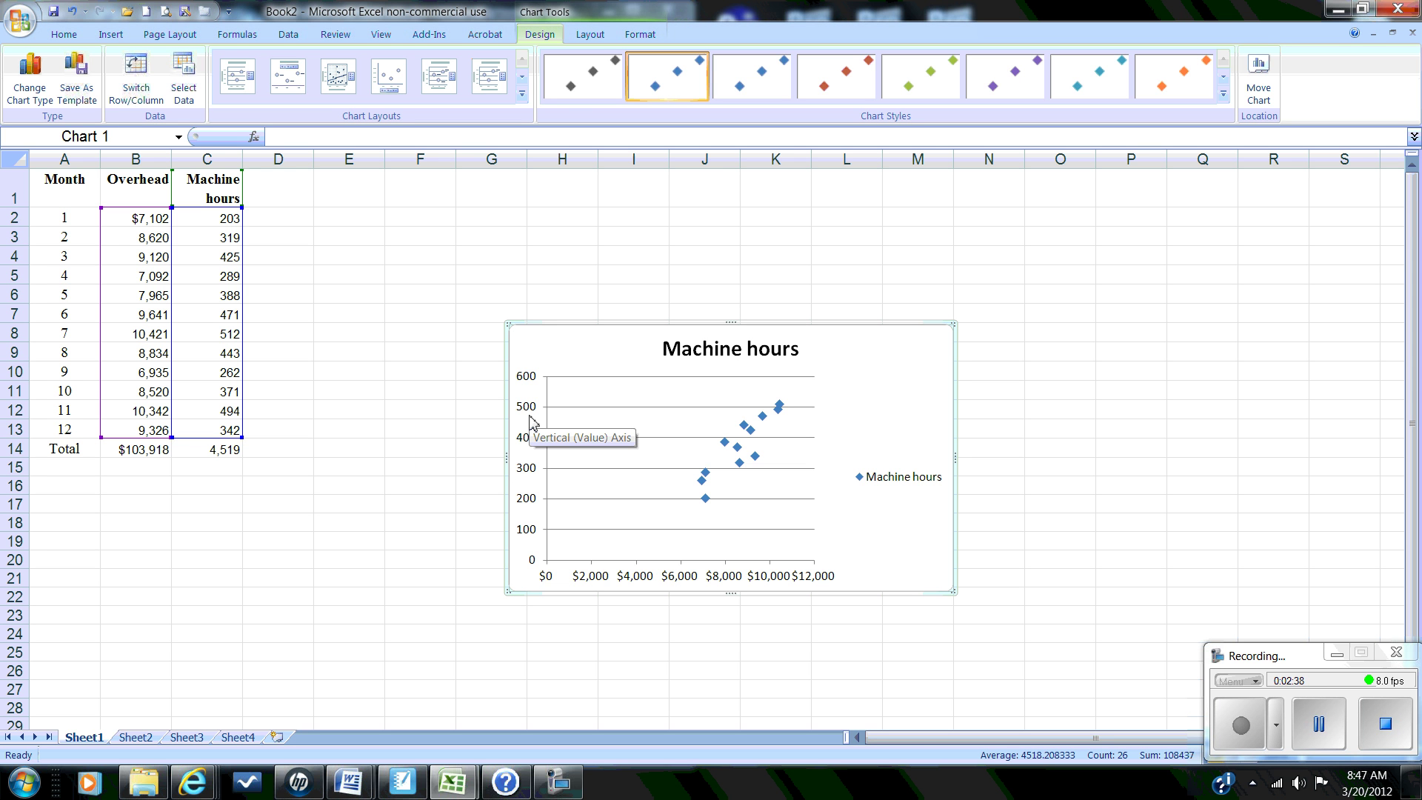
# Edit the Machine hours series in the chart's data source and set its name to the Overhead header in B1.
pyautogui.rightClick(749, 466)
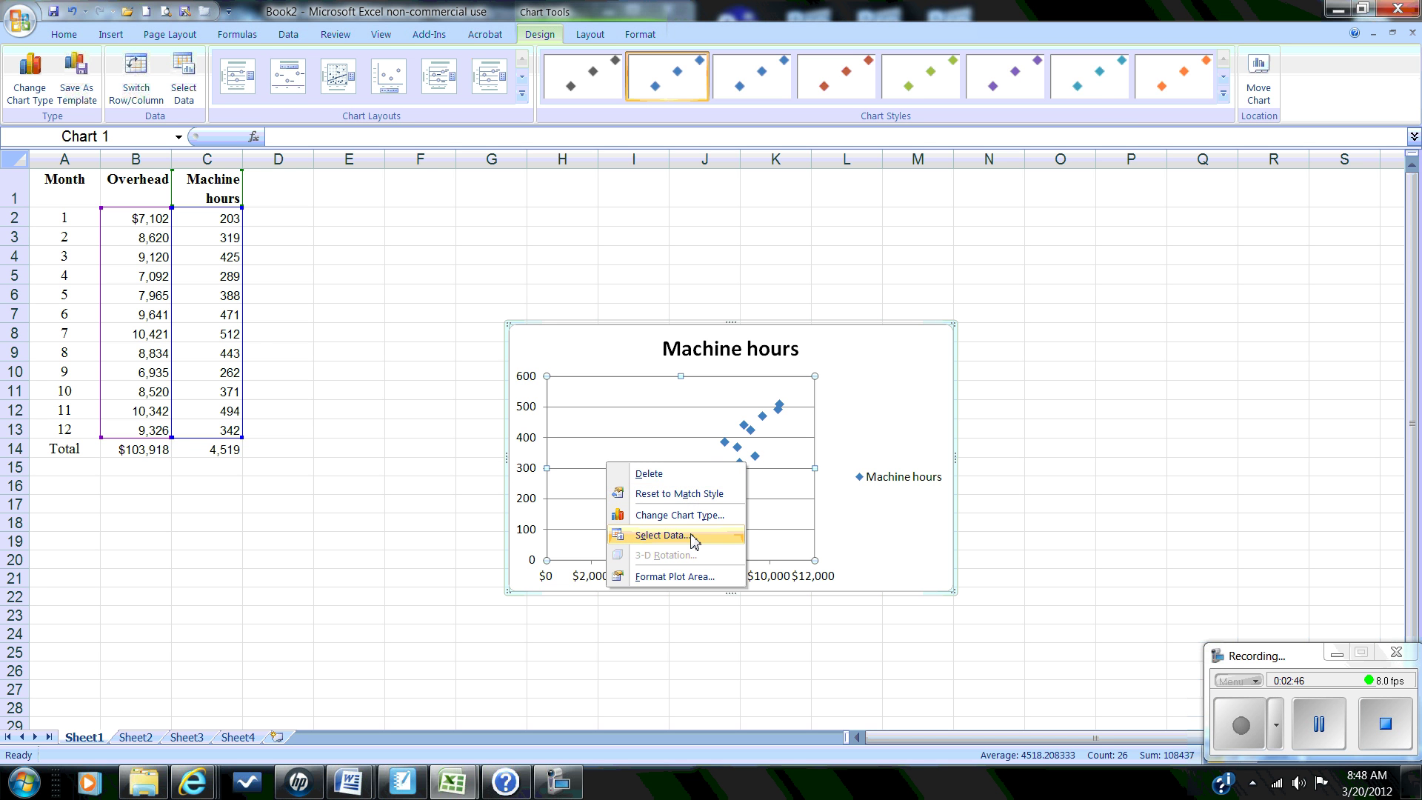
pyautogui.click(695, 541)
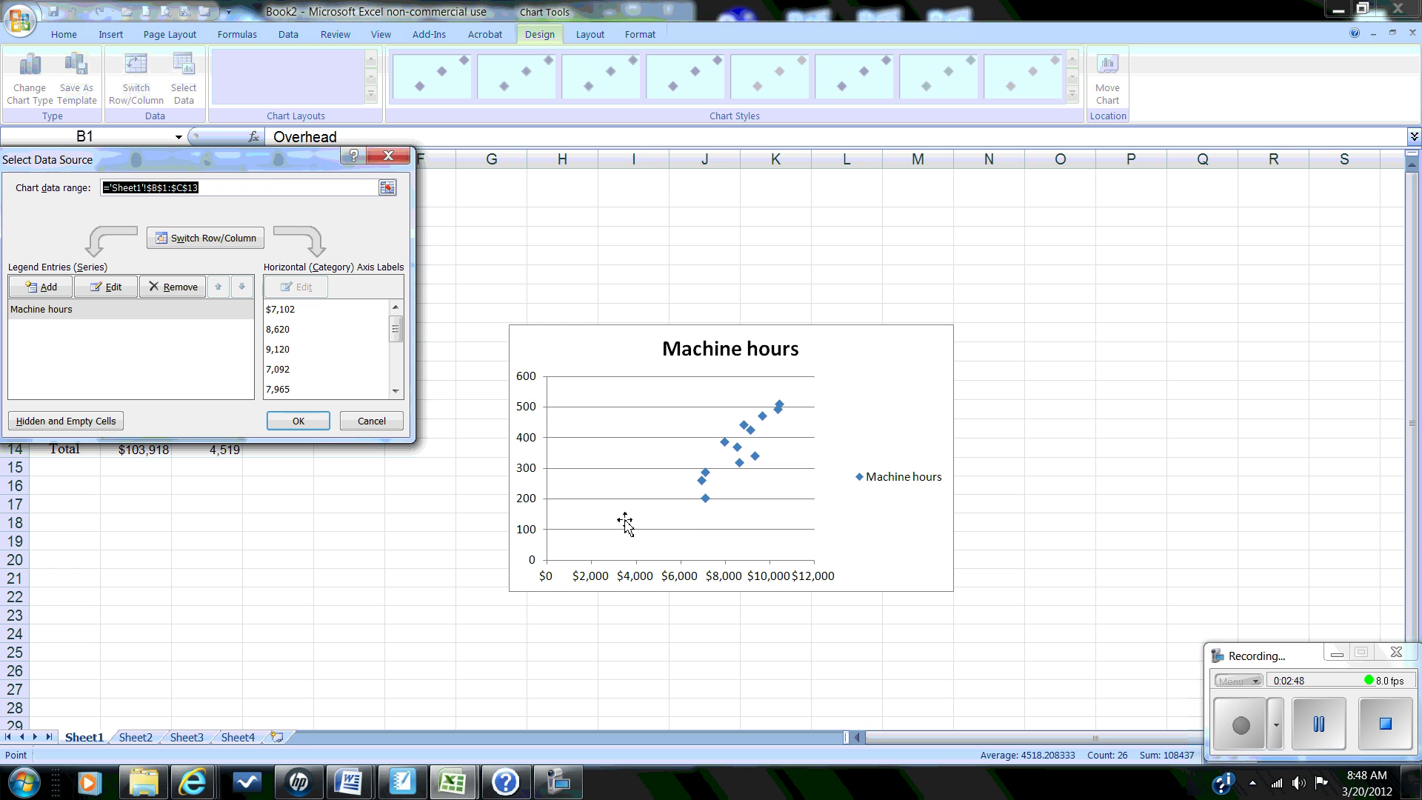
pyautogui.moveTo(272, 170); pyautogui.dragTo(681, 163)
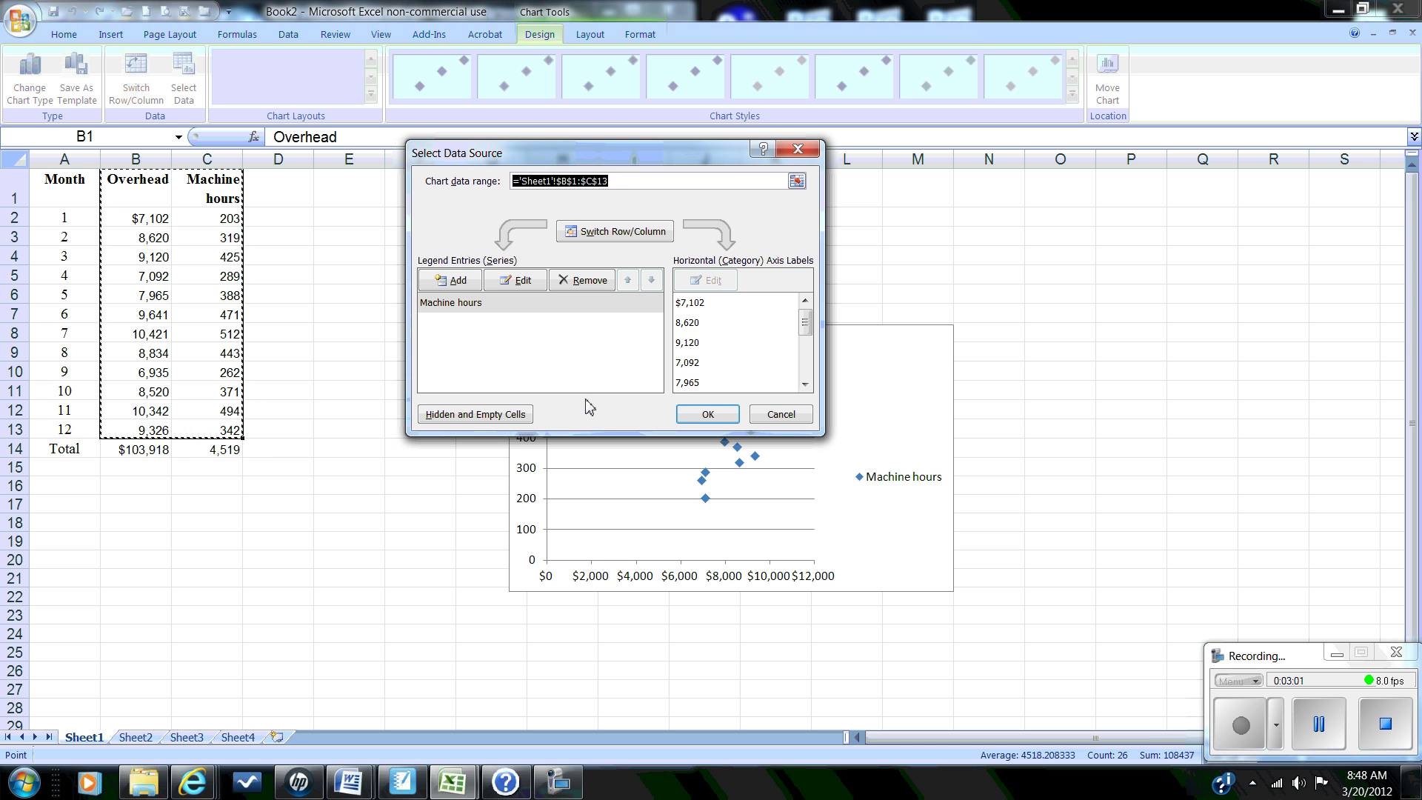
pyautogui.click(540, 289)
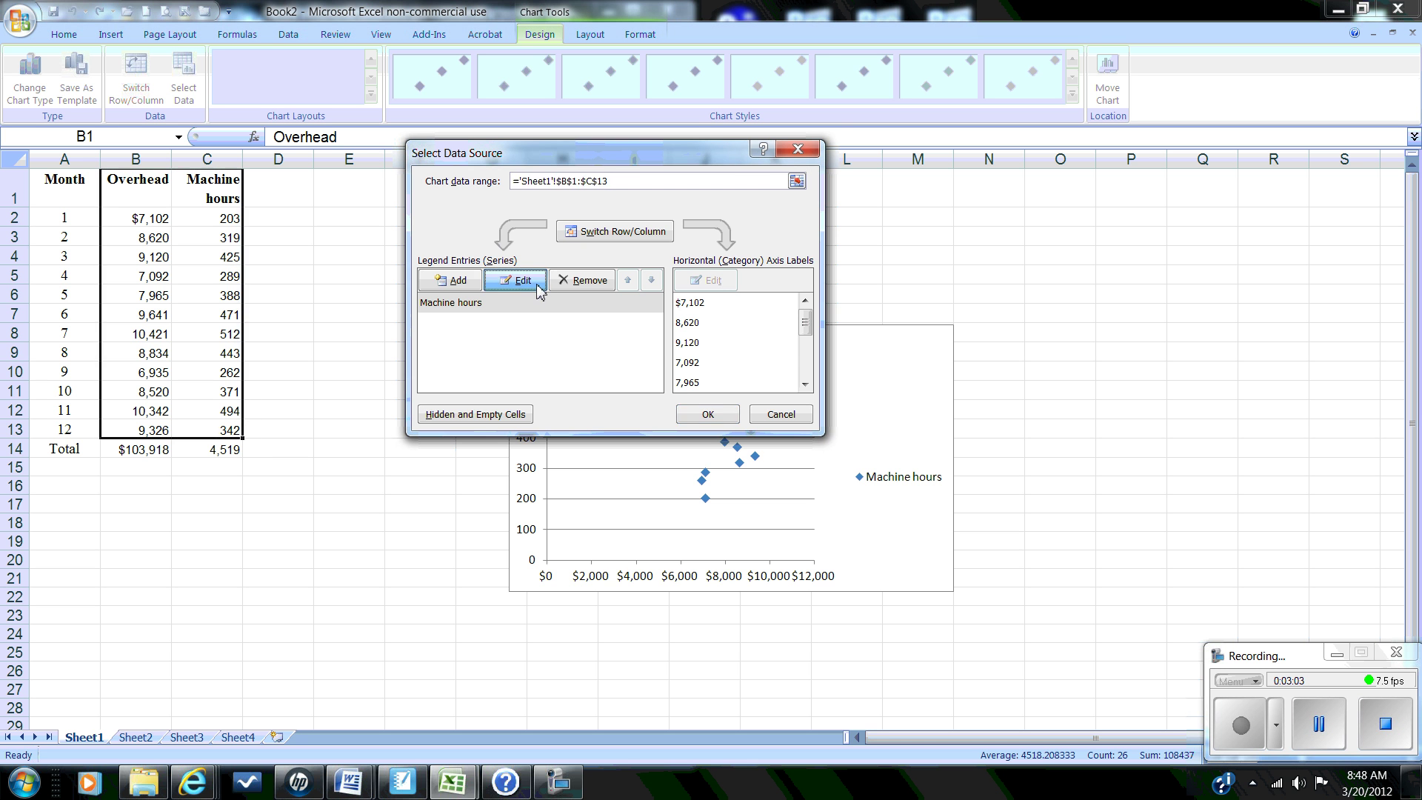
pyautogui.moveTo(136, 225); pyautogui.dragTo(884, 157)
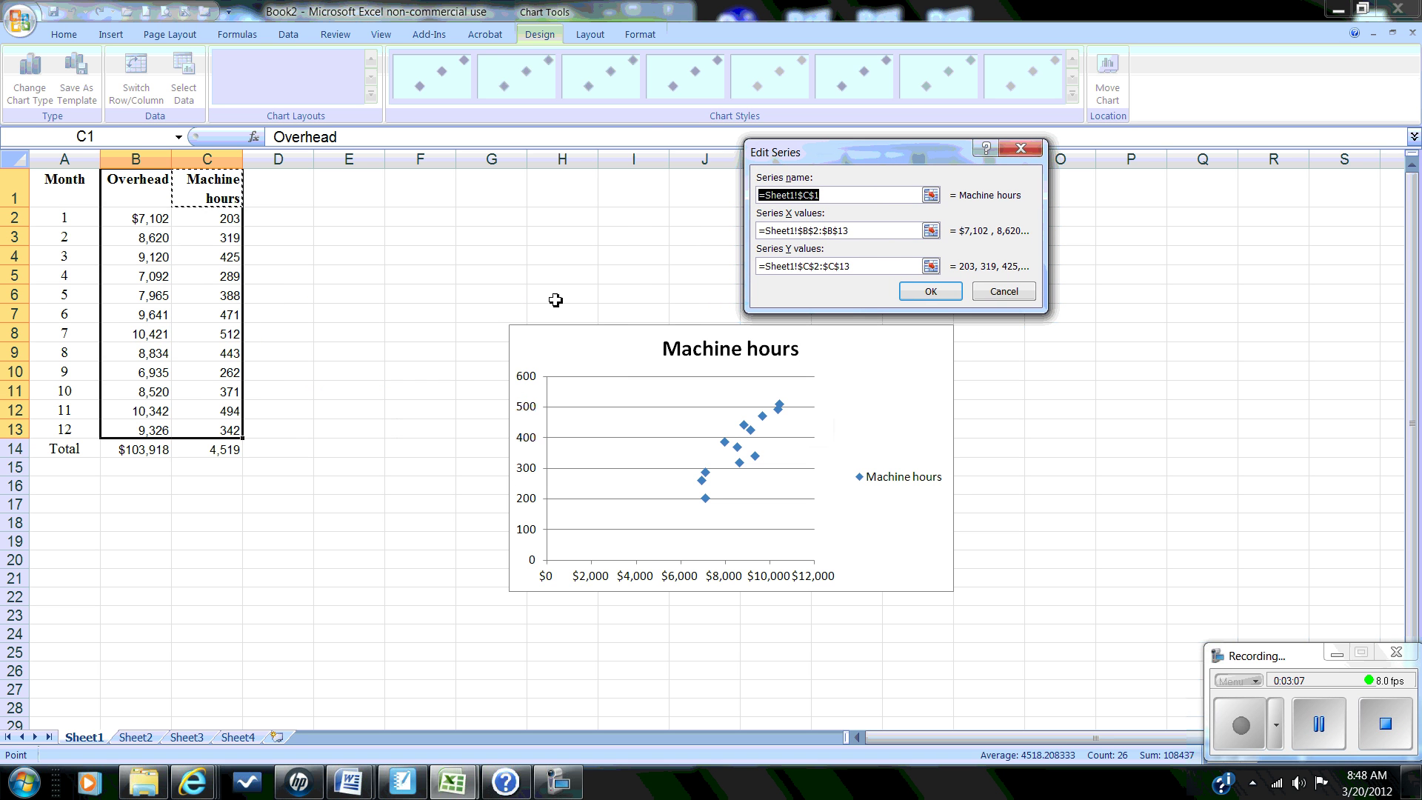
pyautogui.click(137, 185)
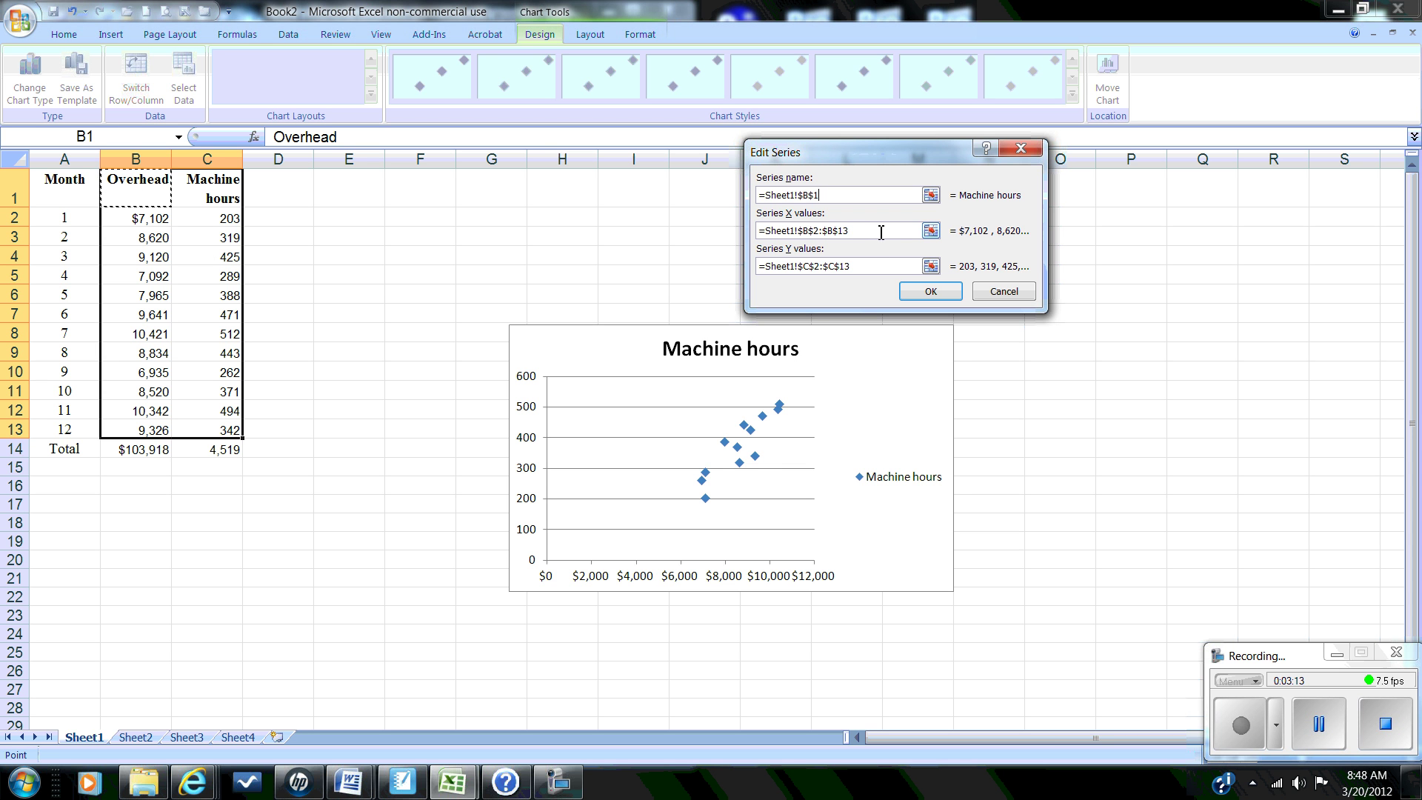
# Set the series X values to the machine hours in C2:C13.
pyautogui.click(931, 230)
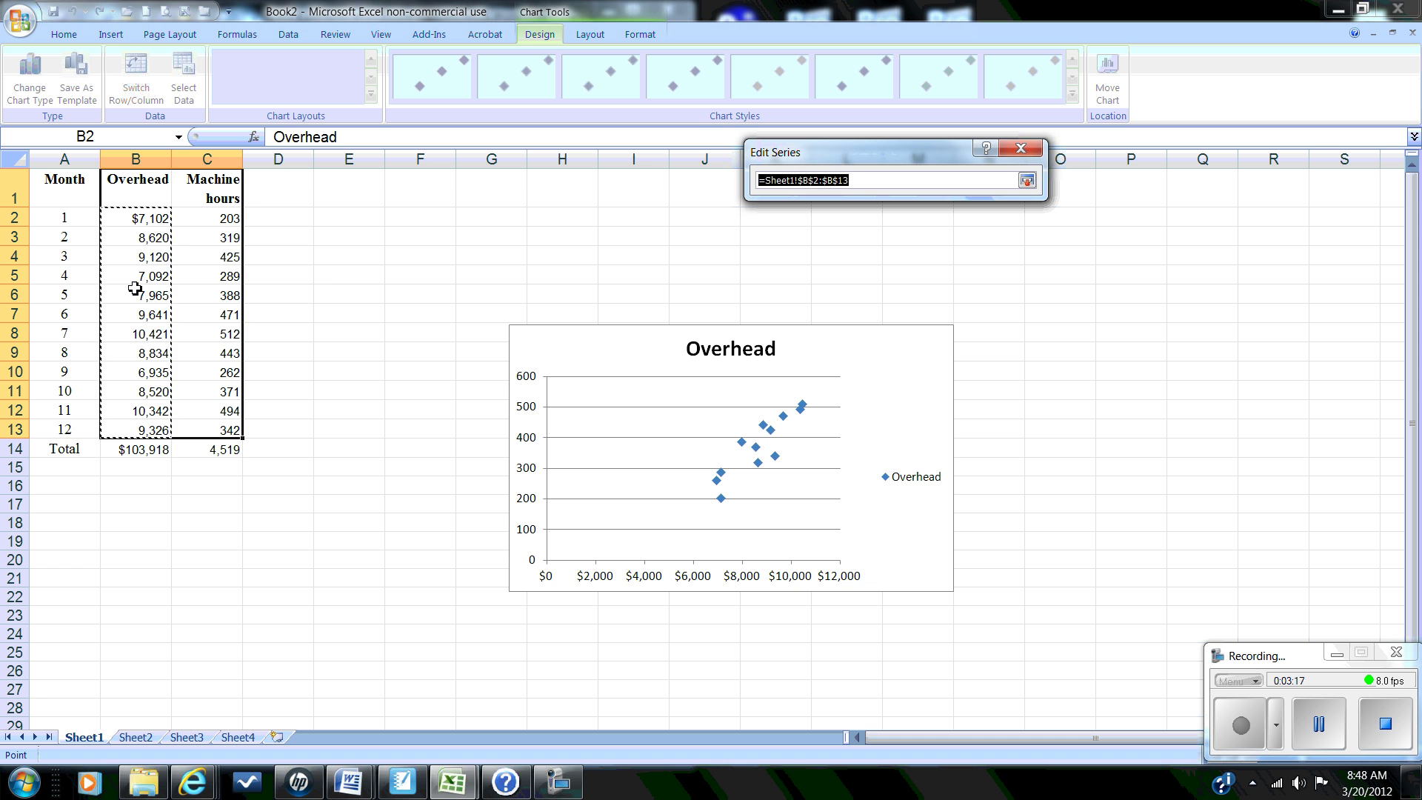
pyautogui.moveTo(211, 218); pyautogui.dragTo(221, 428)
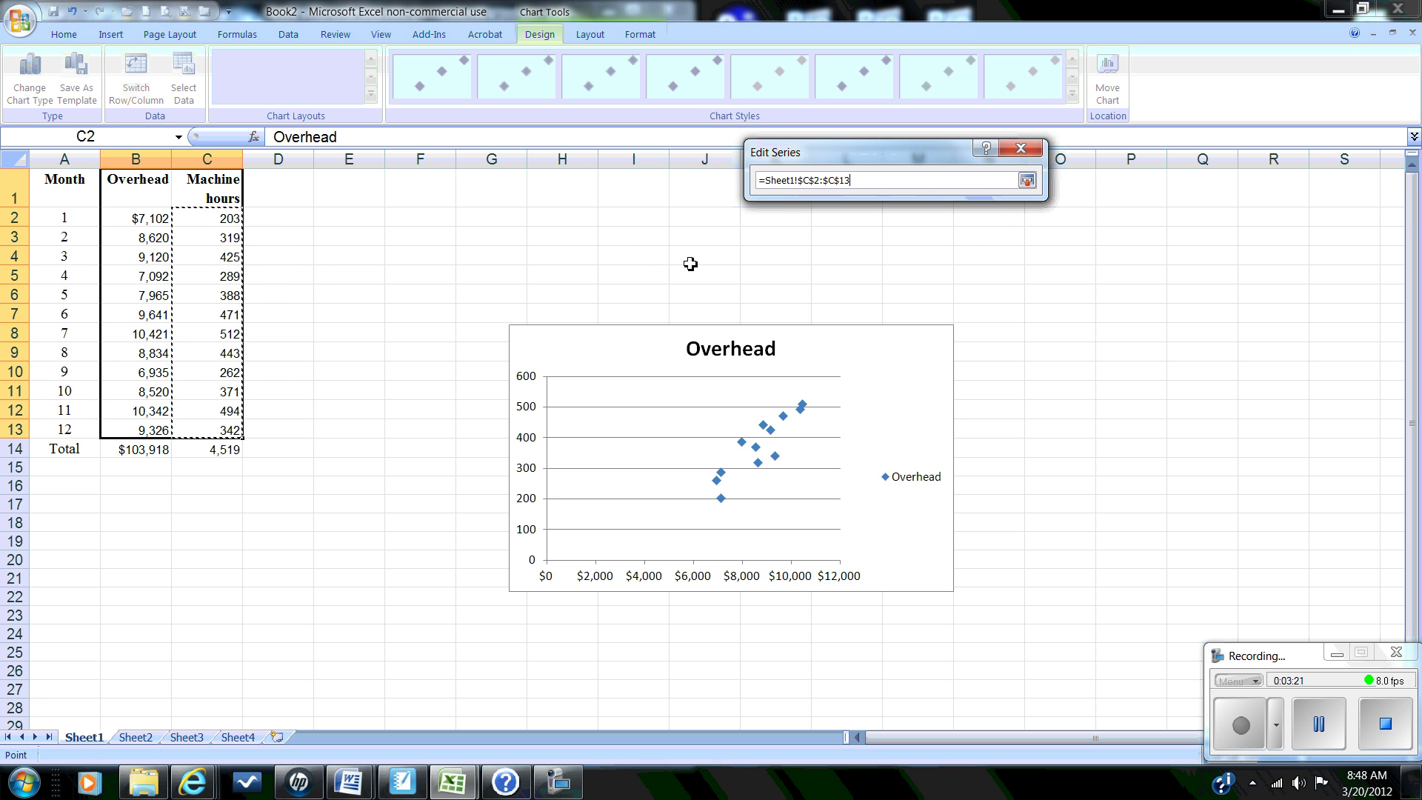
pyautogui.click(1027, 181)
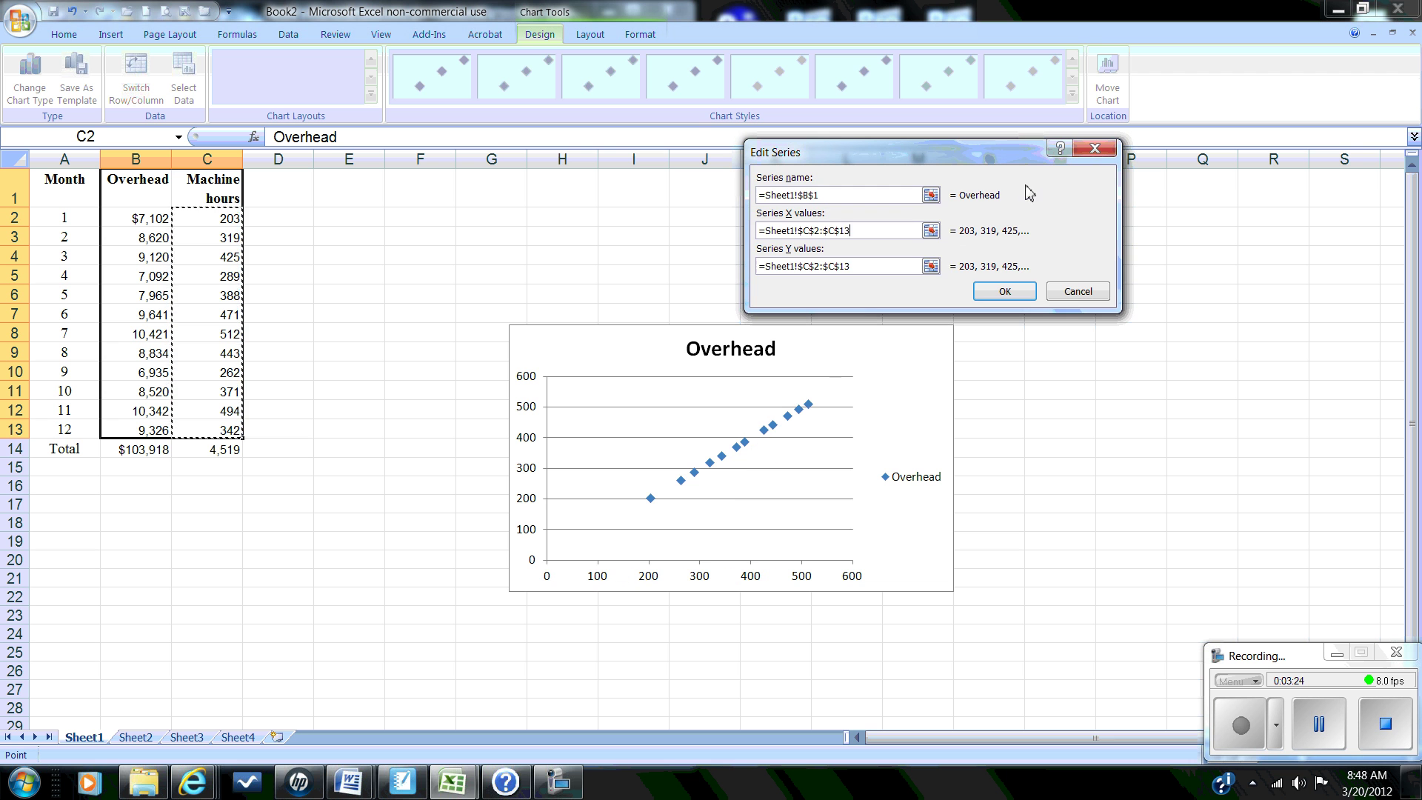
# Set the series Y values to the overhead costs in B2:B13 and apply the data source changes.
pyautogui.click(932, 267)
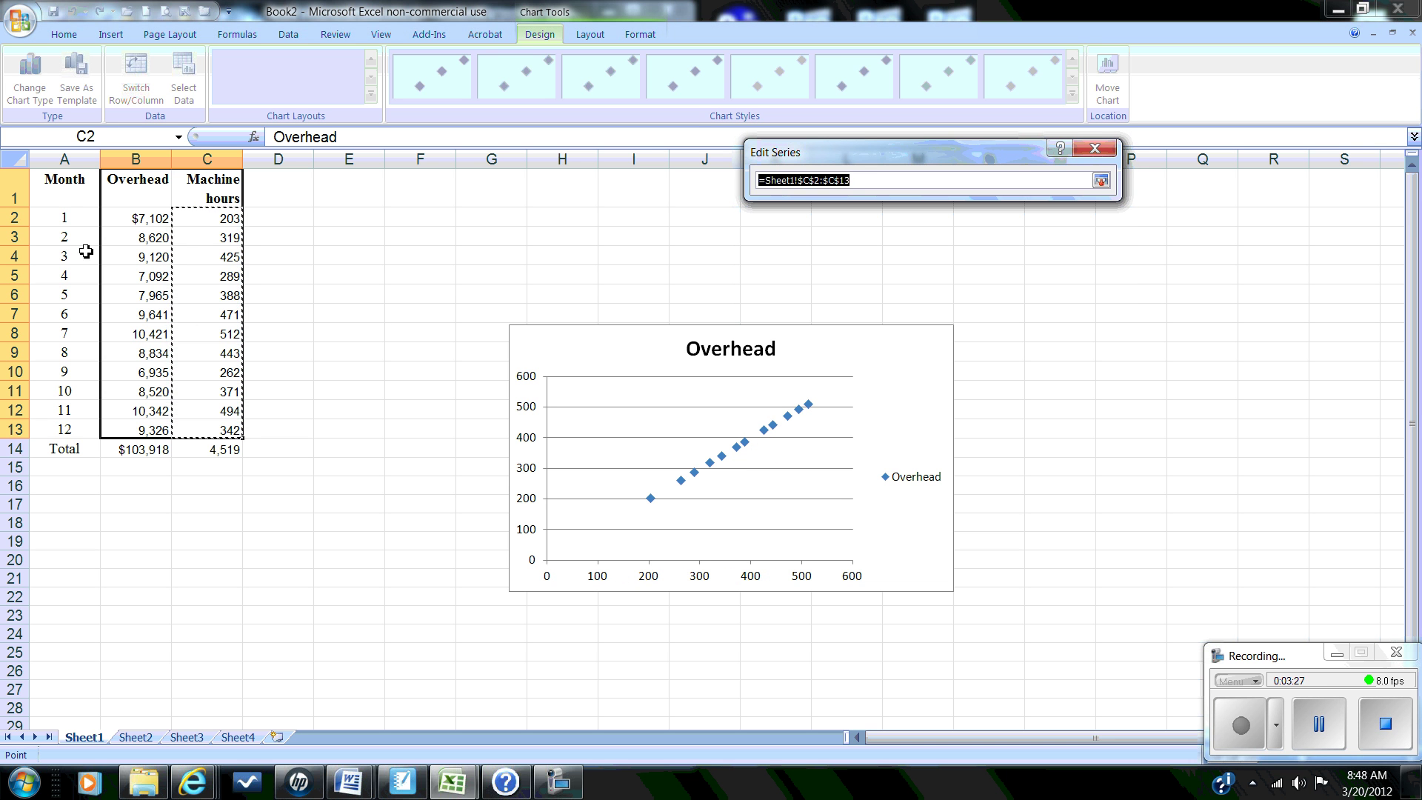
pyautogui.moveTo(124, 220); pyautogui.dragTo(137, 428)
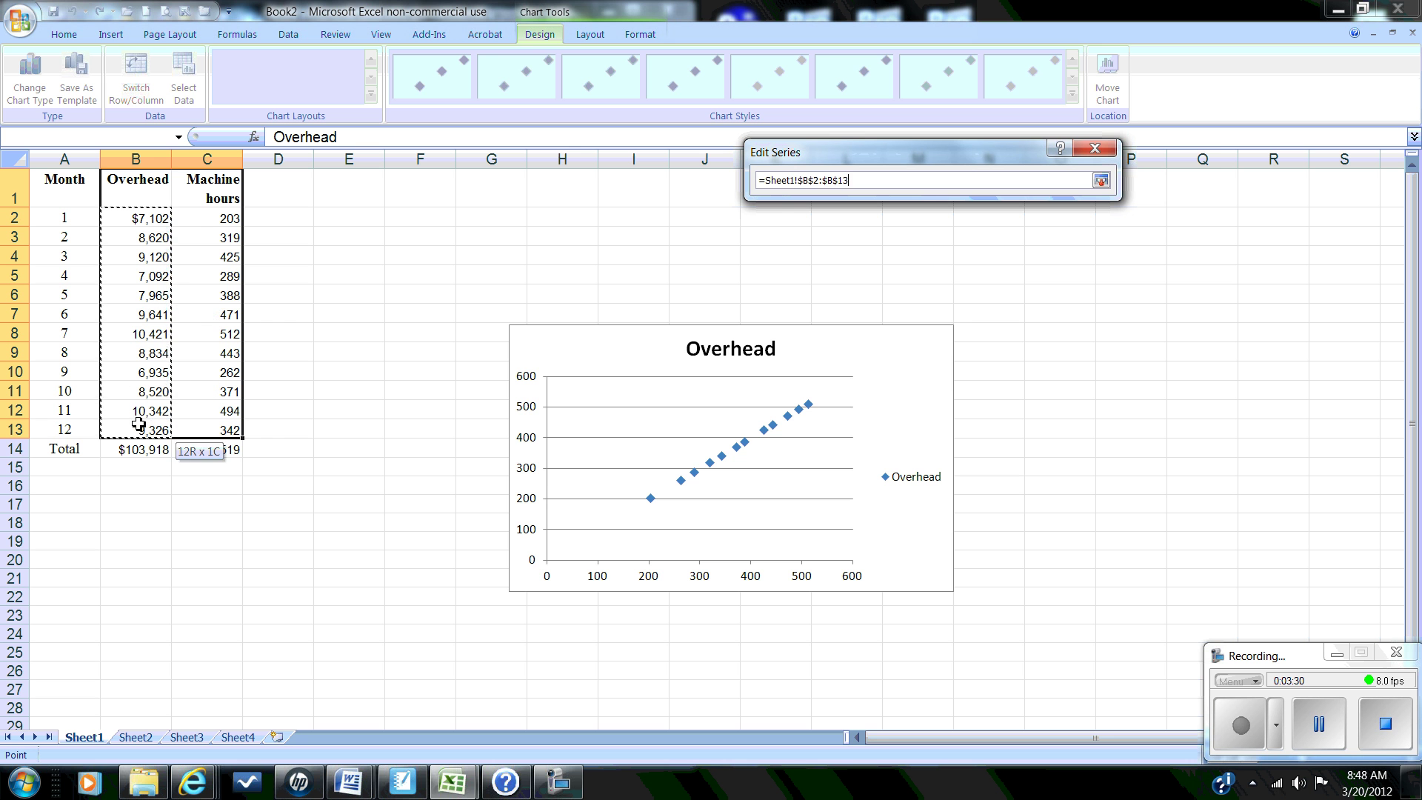
pyautogui.click(1101, 180)
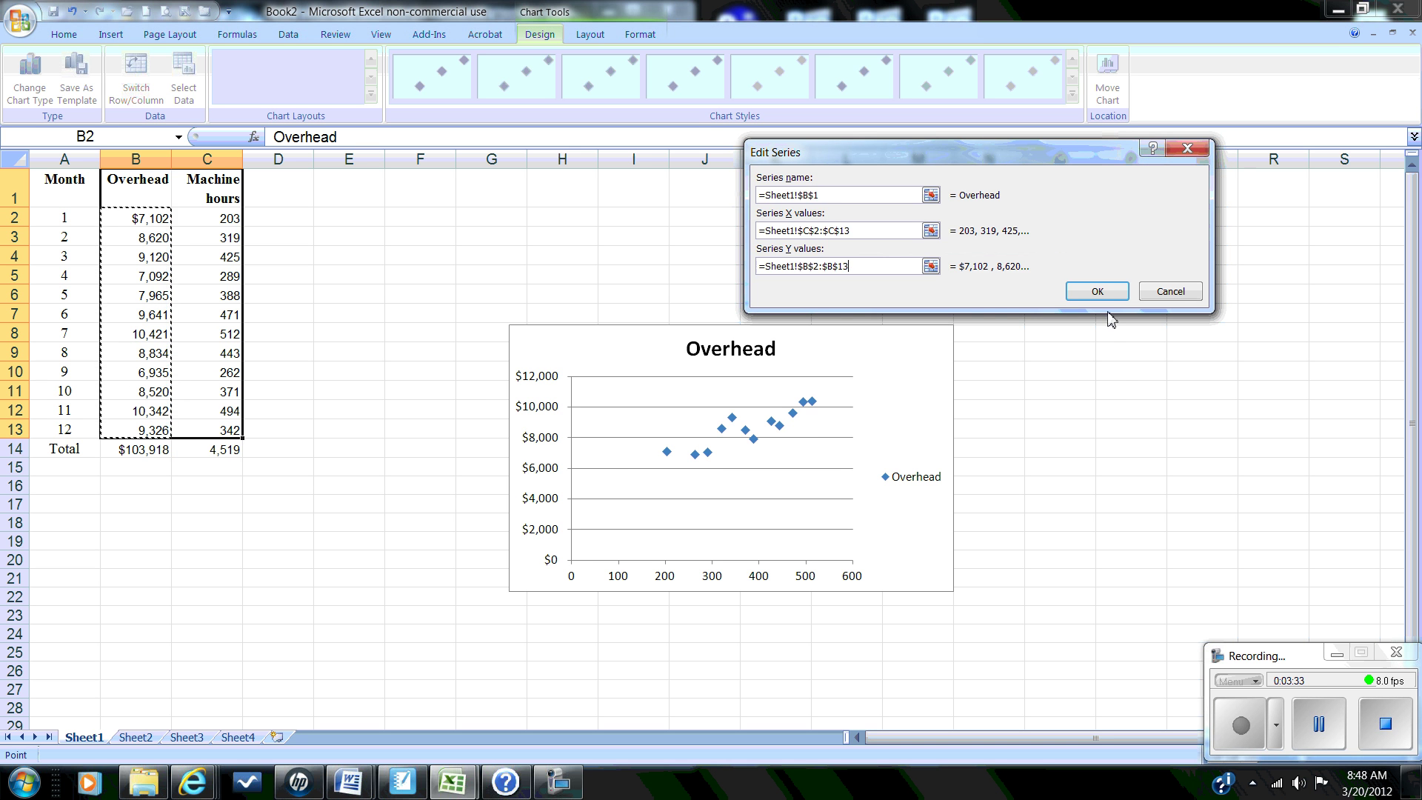
pyautogui.click(1099, 291)
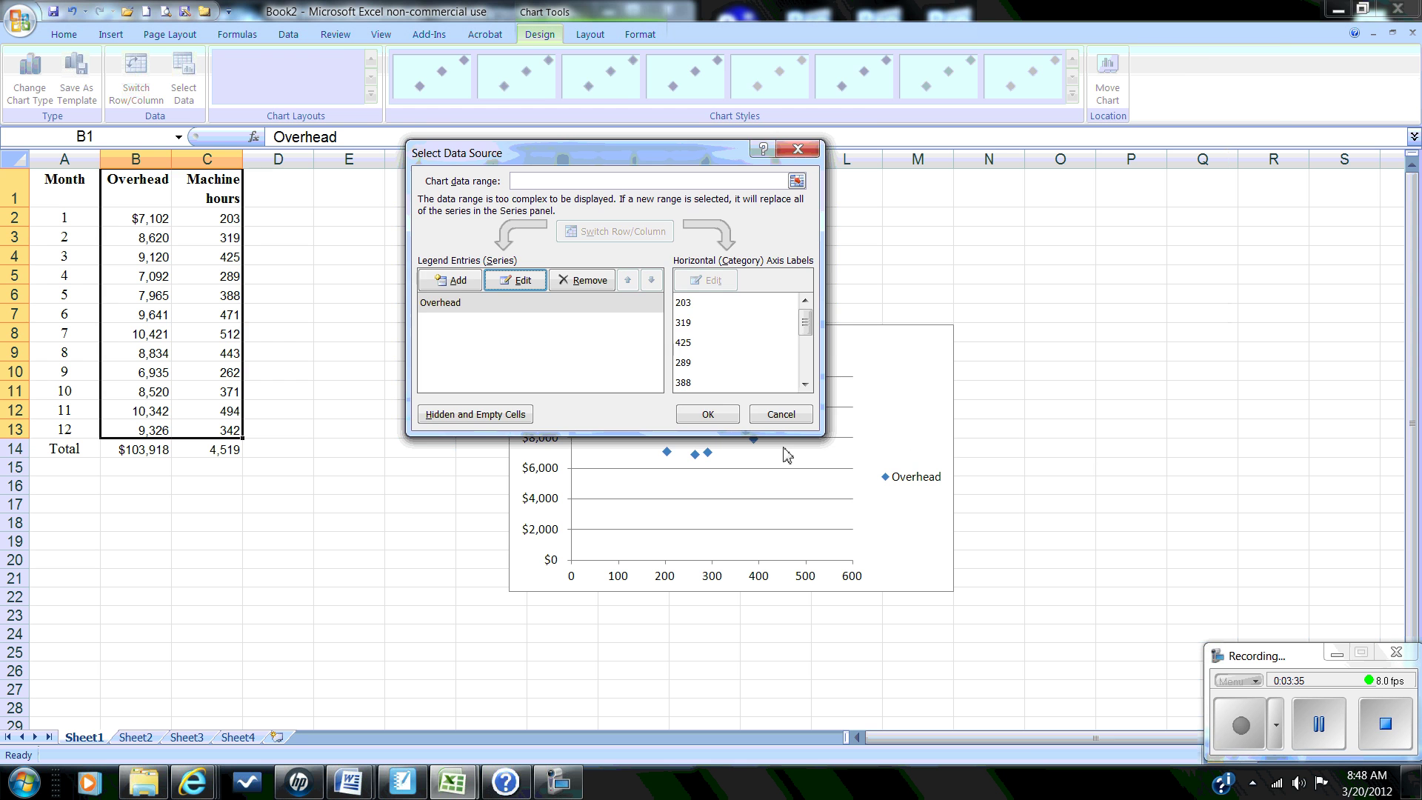
pyautogui.click(708, 414)
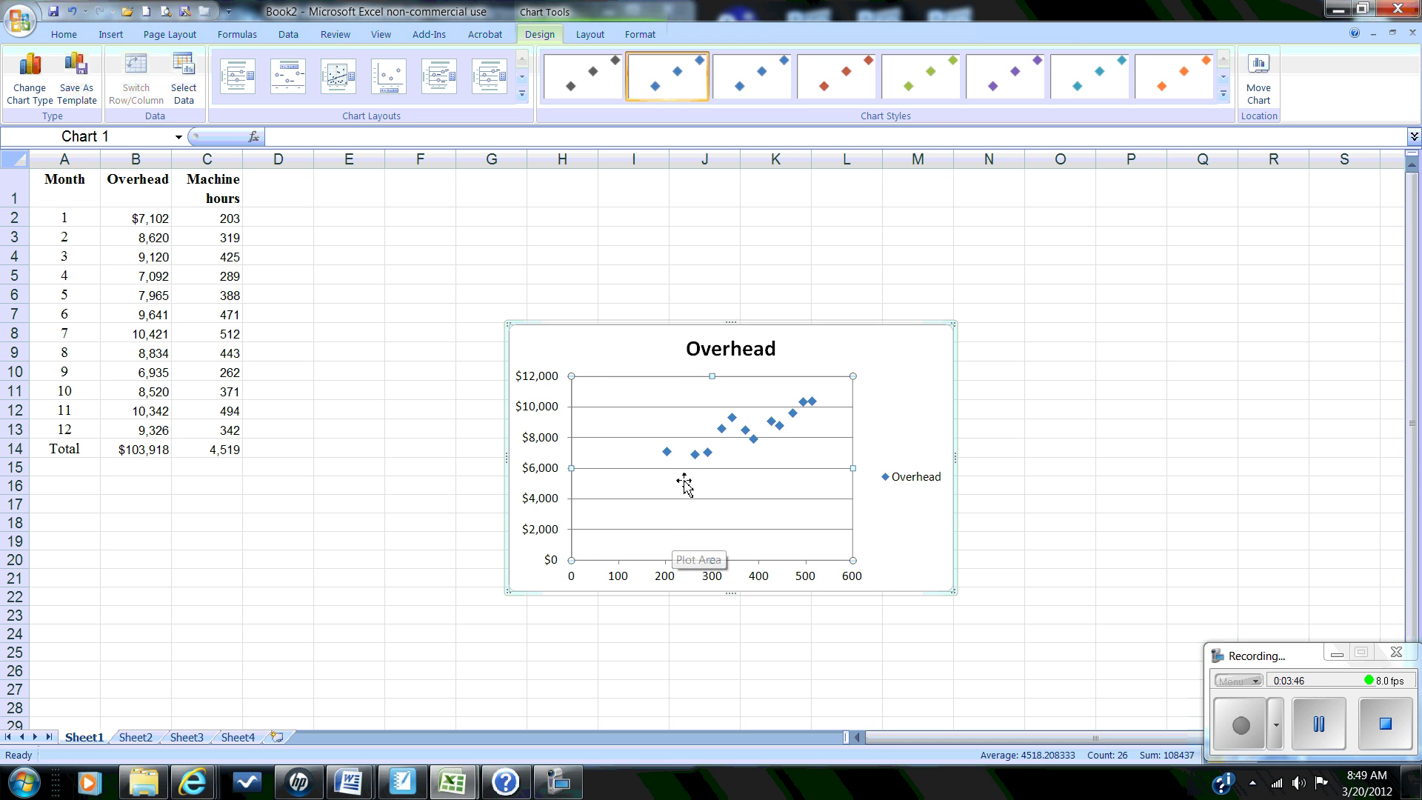
# Add a linear trendline to the Overhead series and extend its forecast backward to the vertical axis.
pyautogui.click(701, 456)
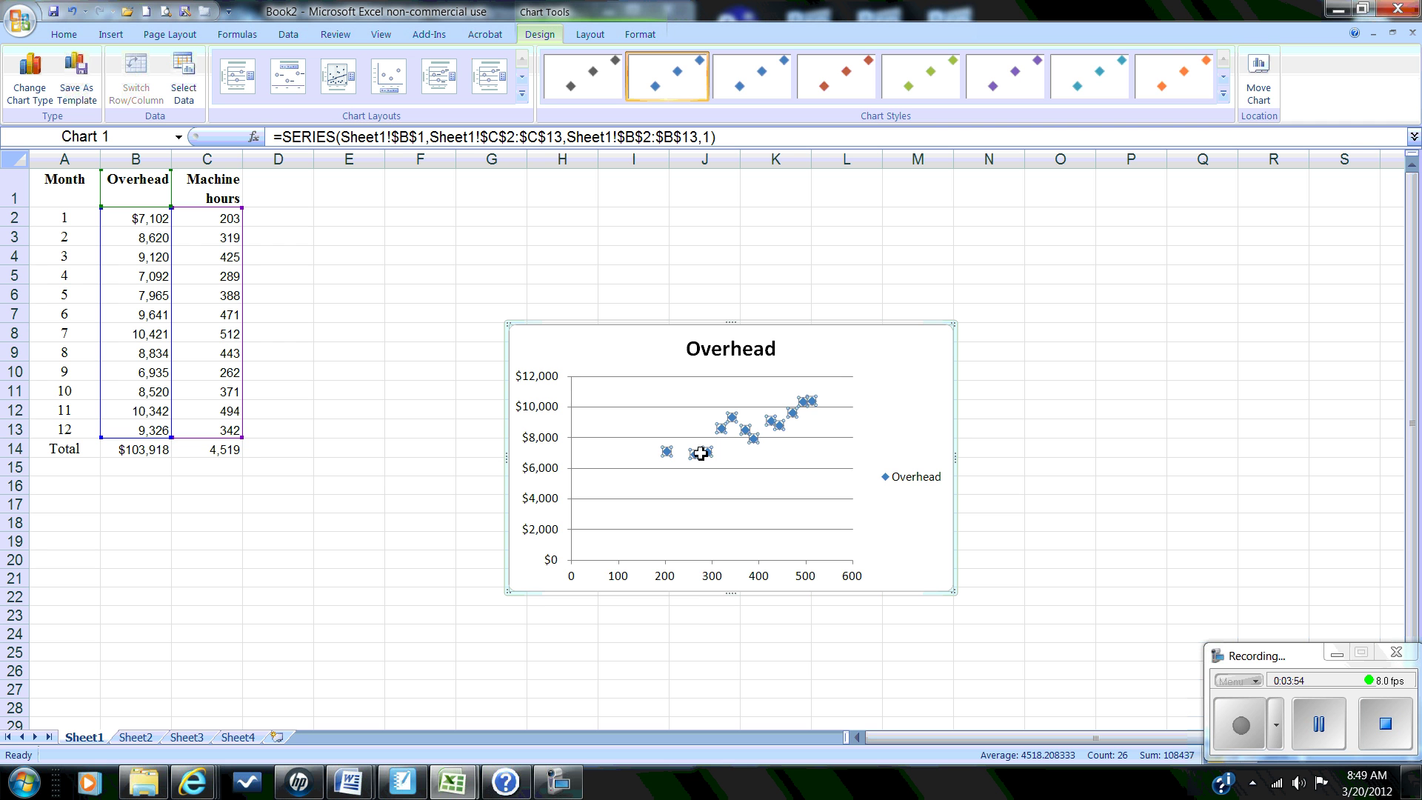
pyautogui.rightClick(700, 454)
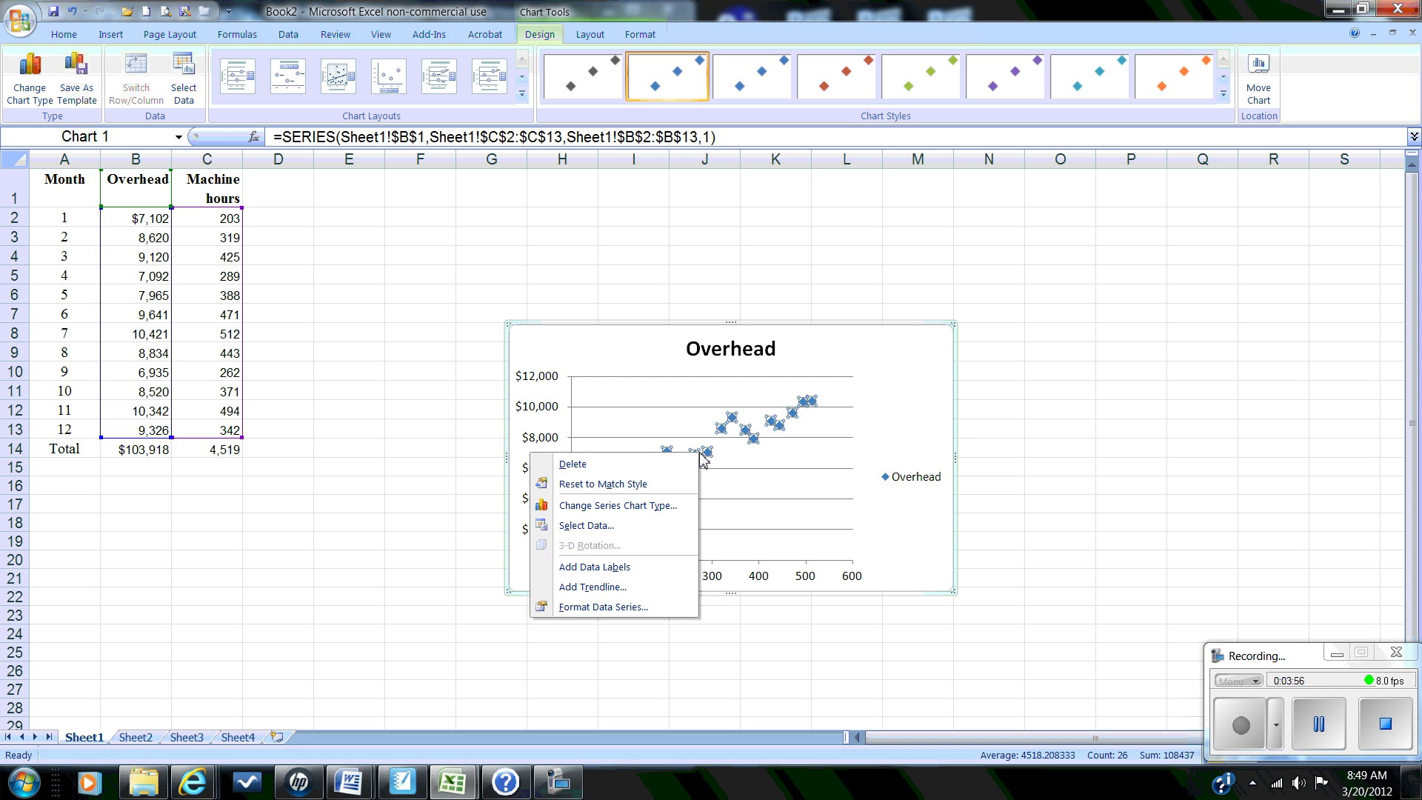
pyautogui.click(628, 587)
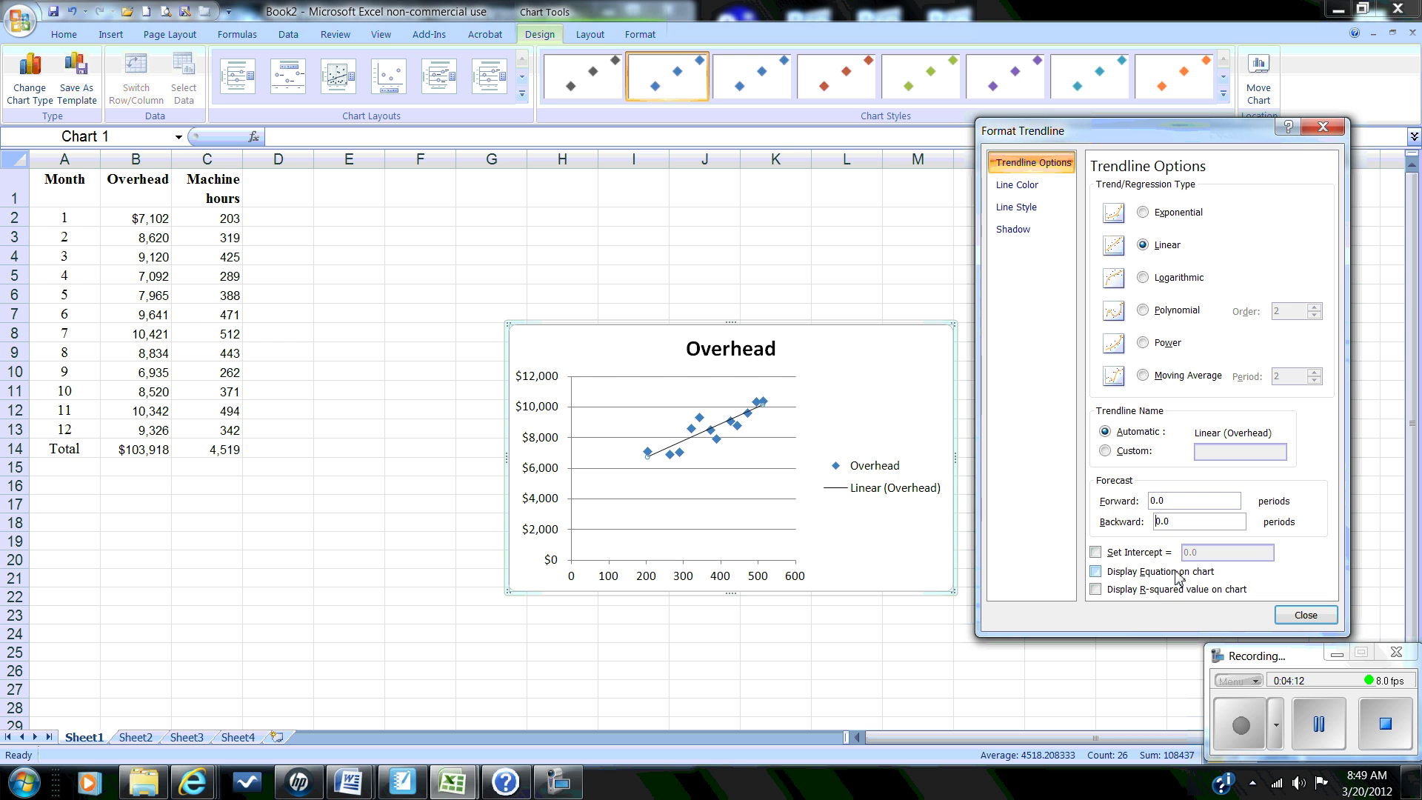
pyautogui.write('20')
pyautogui.click(1301, 619)
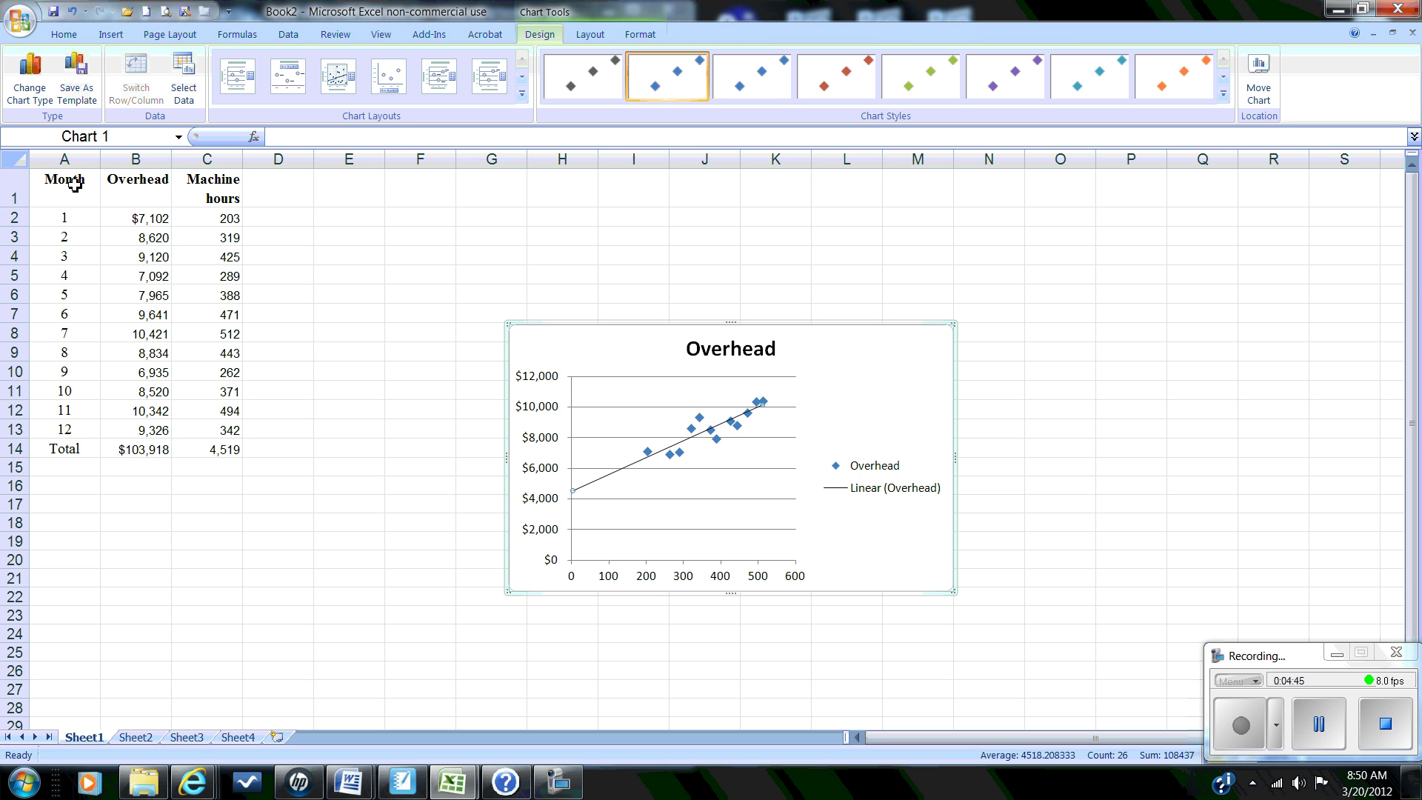
# Sort the month, overhead and machine hours data in A1:C13 by Machine hours from smallest to largest, leaving out the Total row.
pyautogui.moveTo(74, 186); pyautogui.dragTo(224, 430)
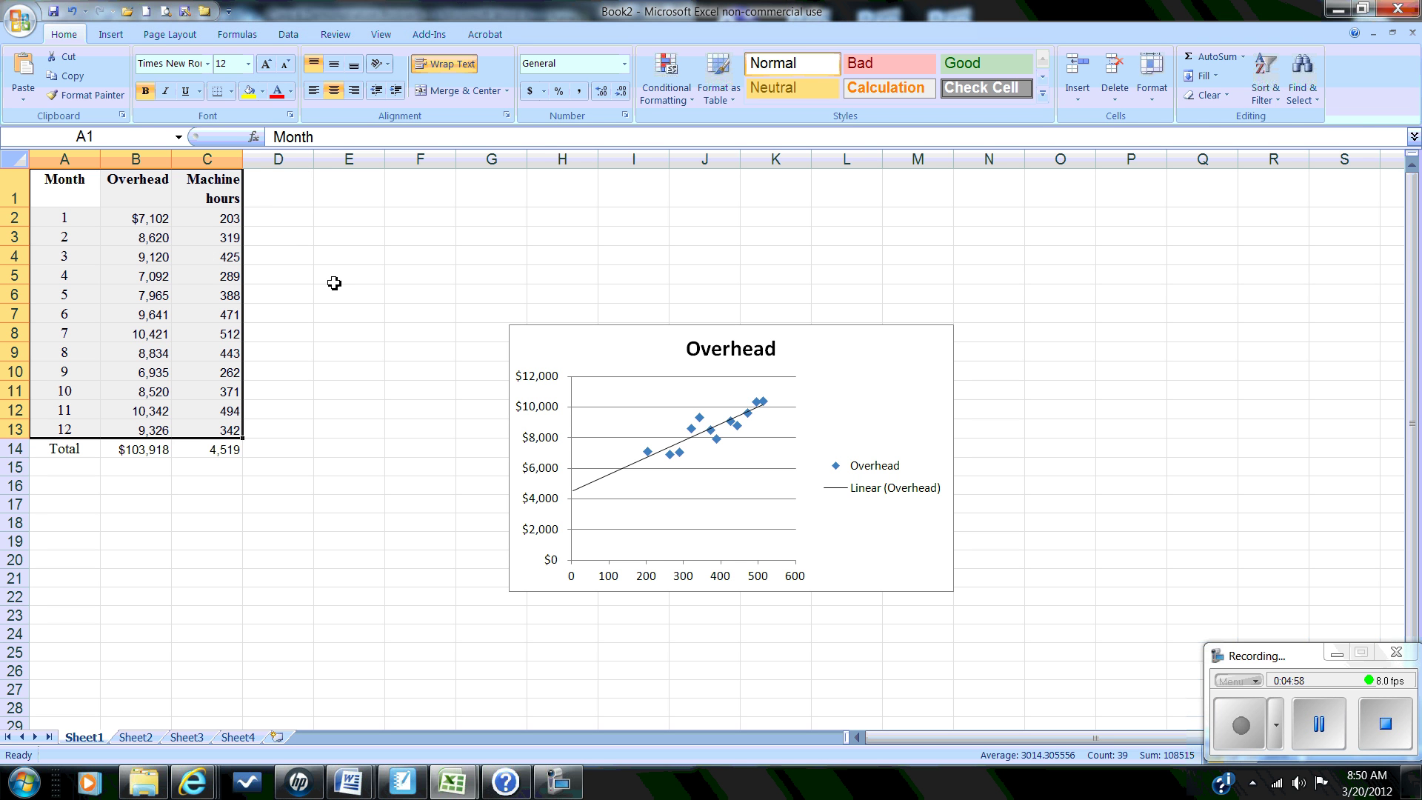
pyautogui.click(289, 35)
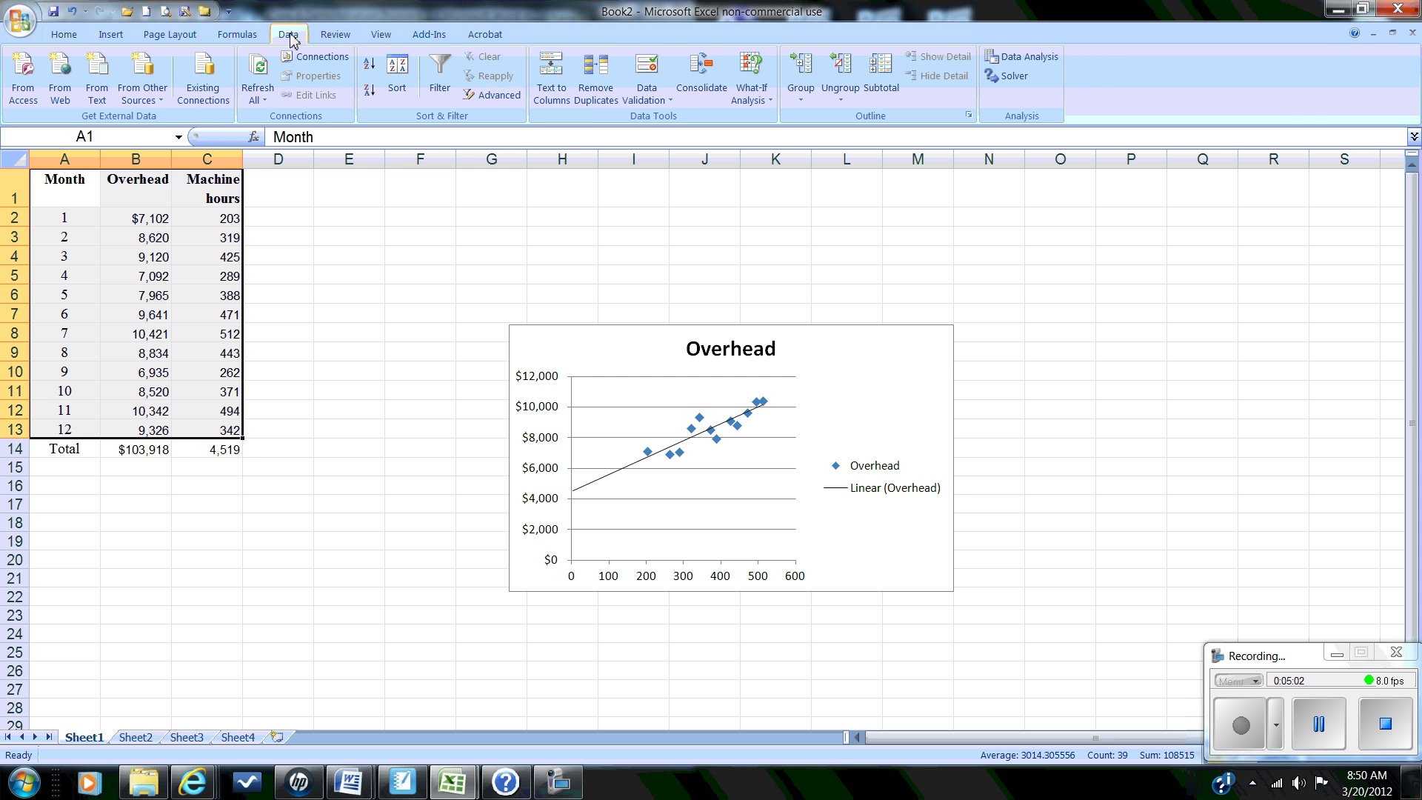
pyautogui.click(399, 78)
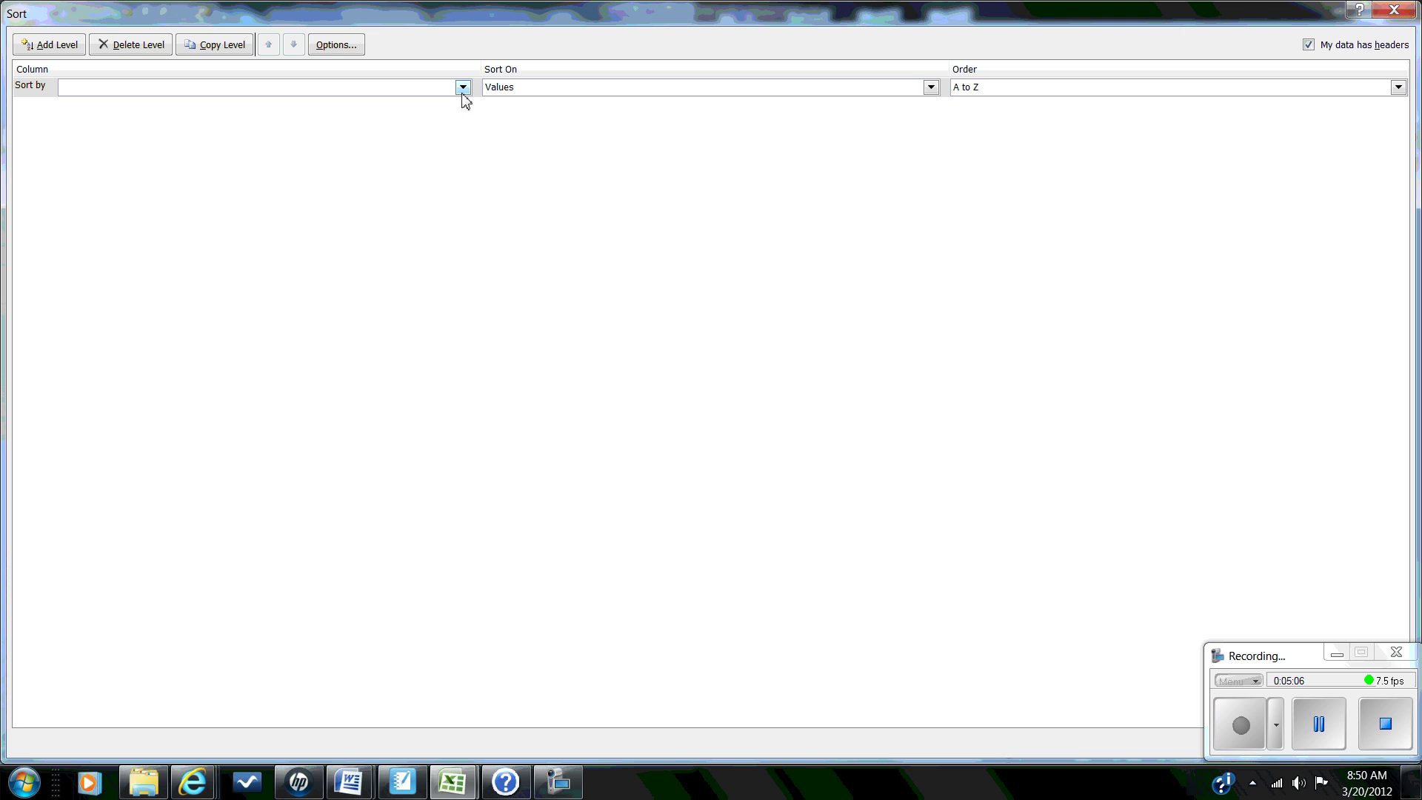
pyautogui.click(463, 87)
pyautogui.click(318, 130)
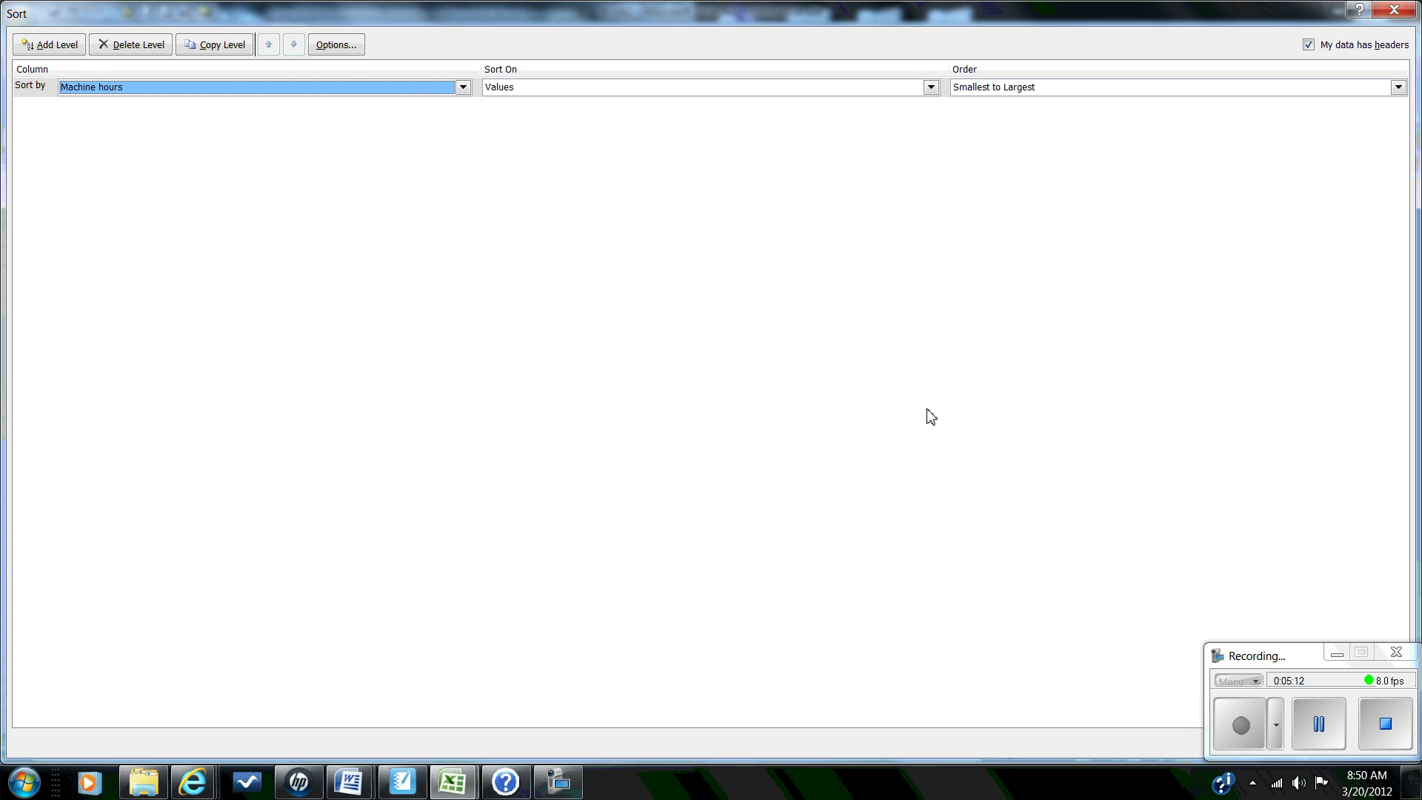
pyautogui.click(1337, 655)
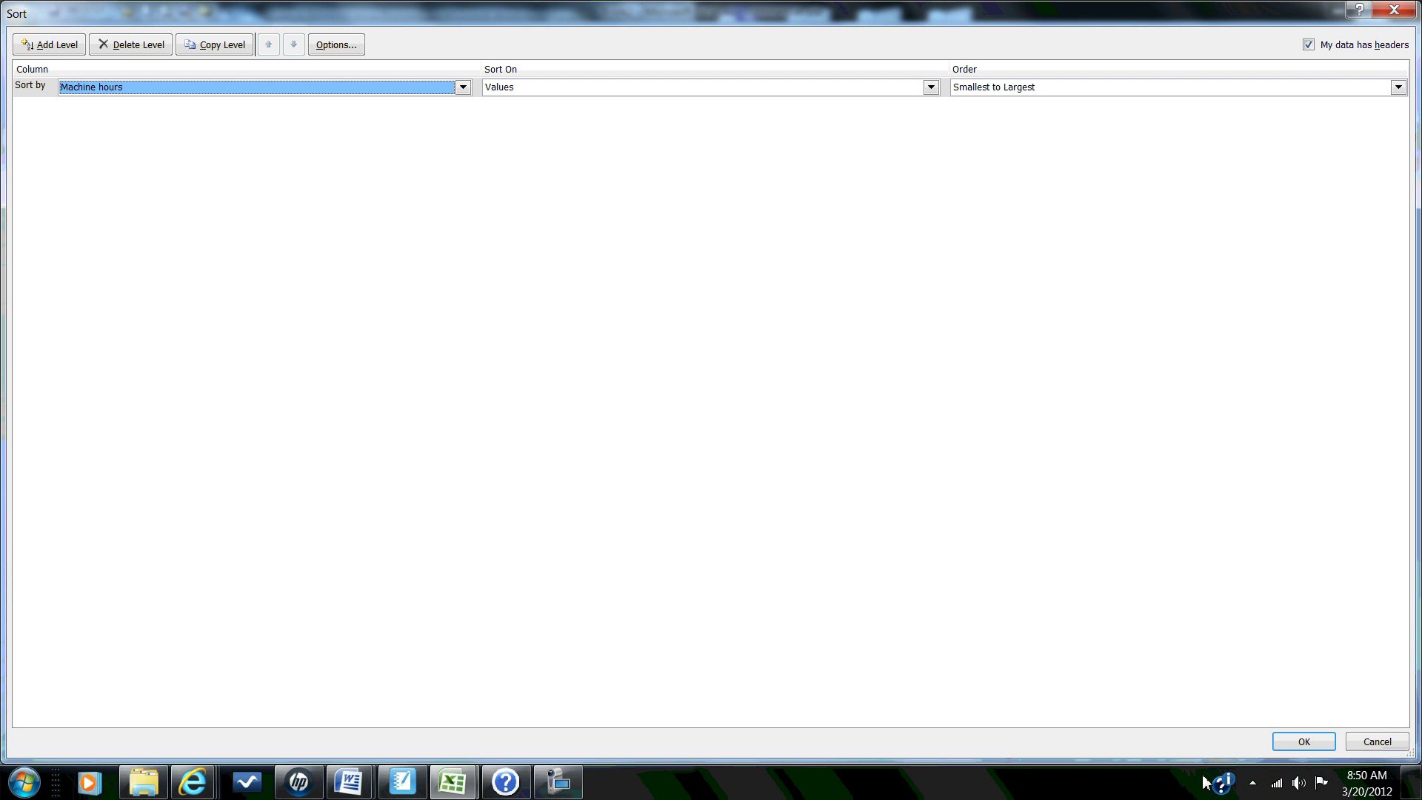
pyautogui.click(1305, 743)
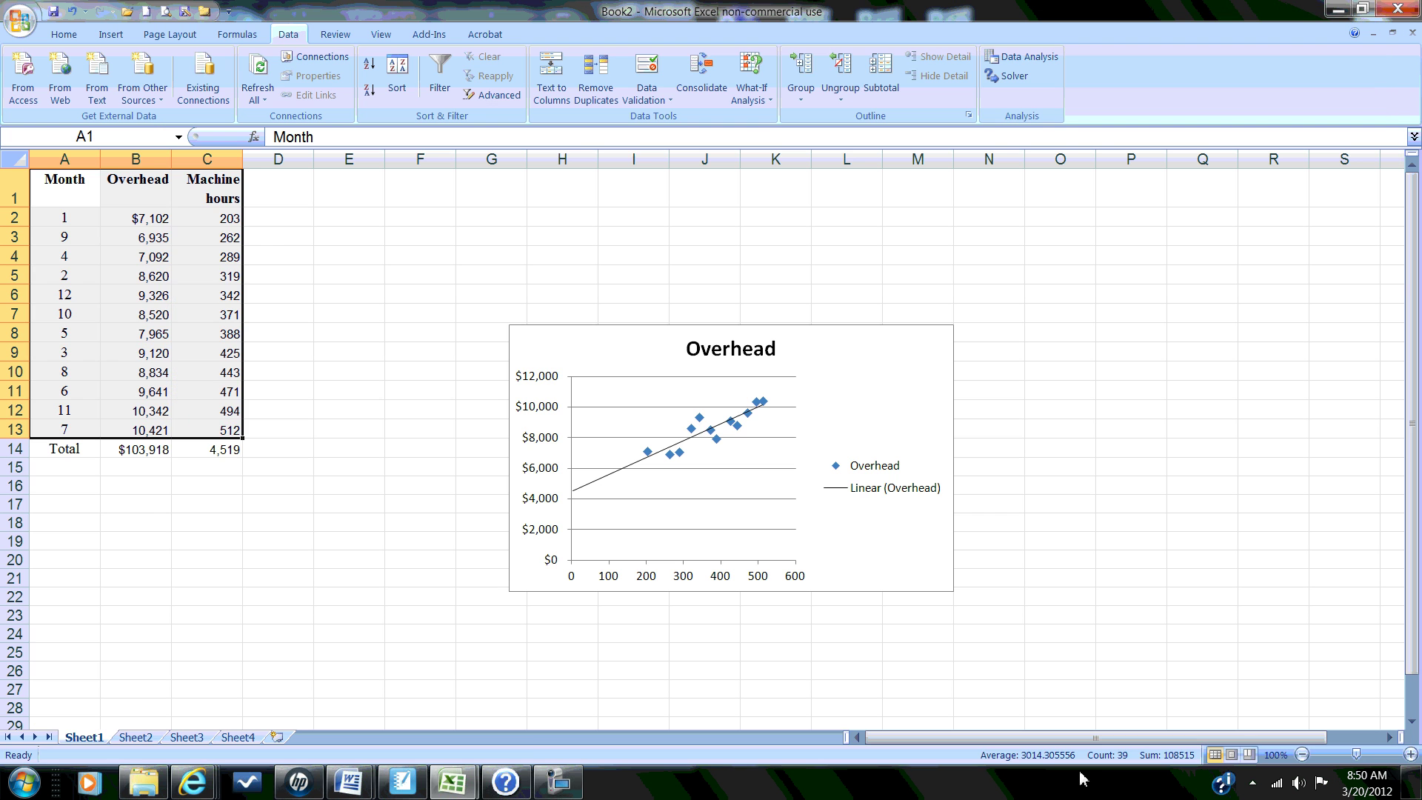
pyautogui.click(390, 616)
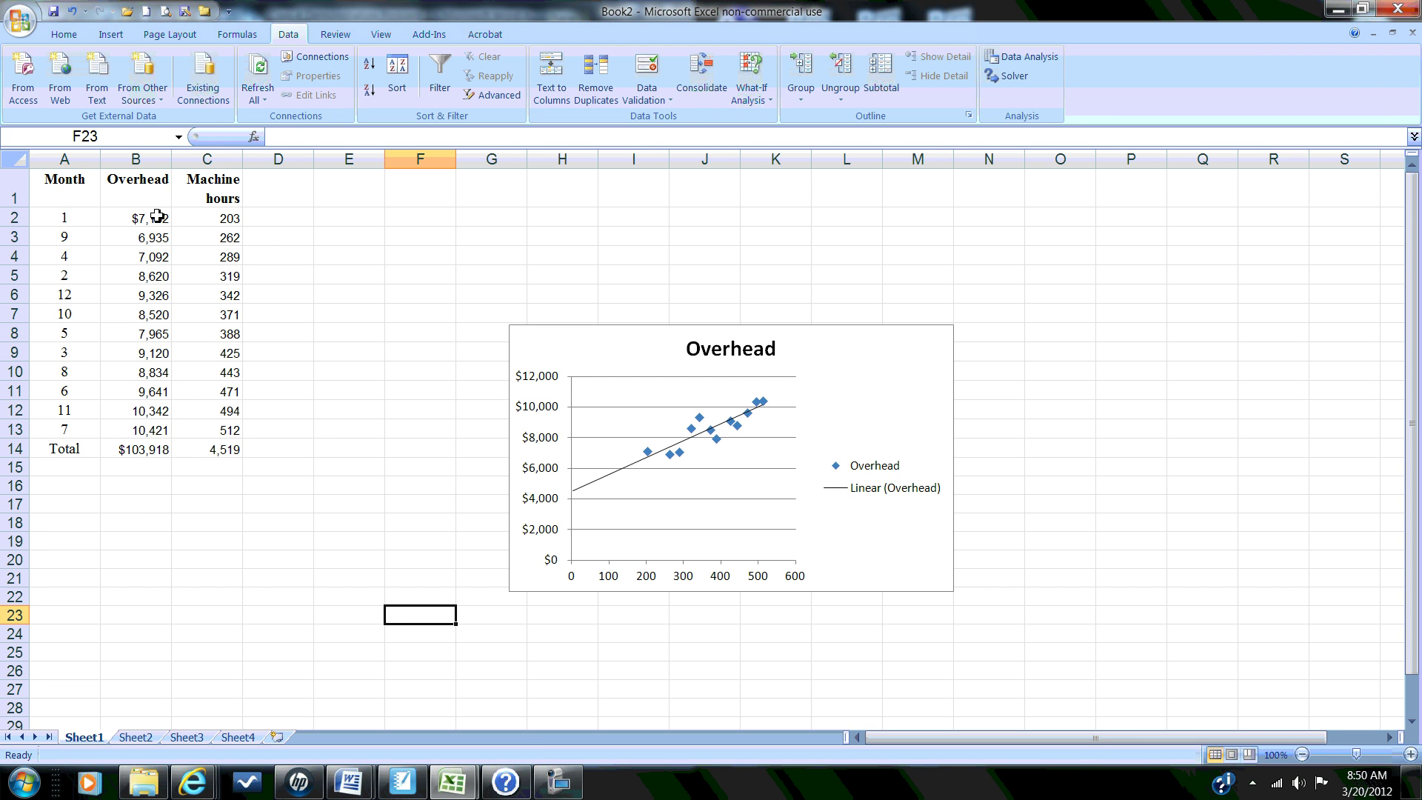
# Fill the overhead and hours cells of the lowest and highest activity months, B2:C2 and B13:C13, with yellow.
pyautogui.moveTo(133, 218); pyautogui.dragTo(203, 219)
pyautogui.rightClick(204, 220)
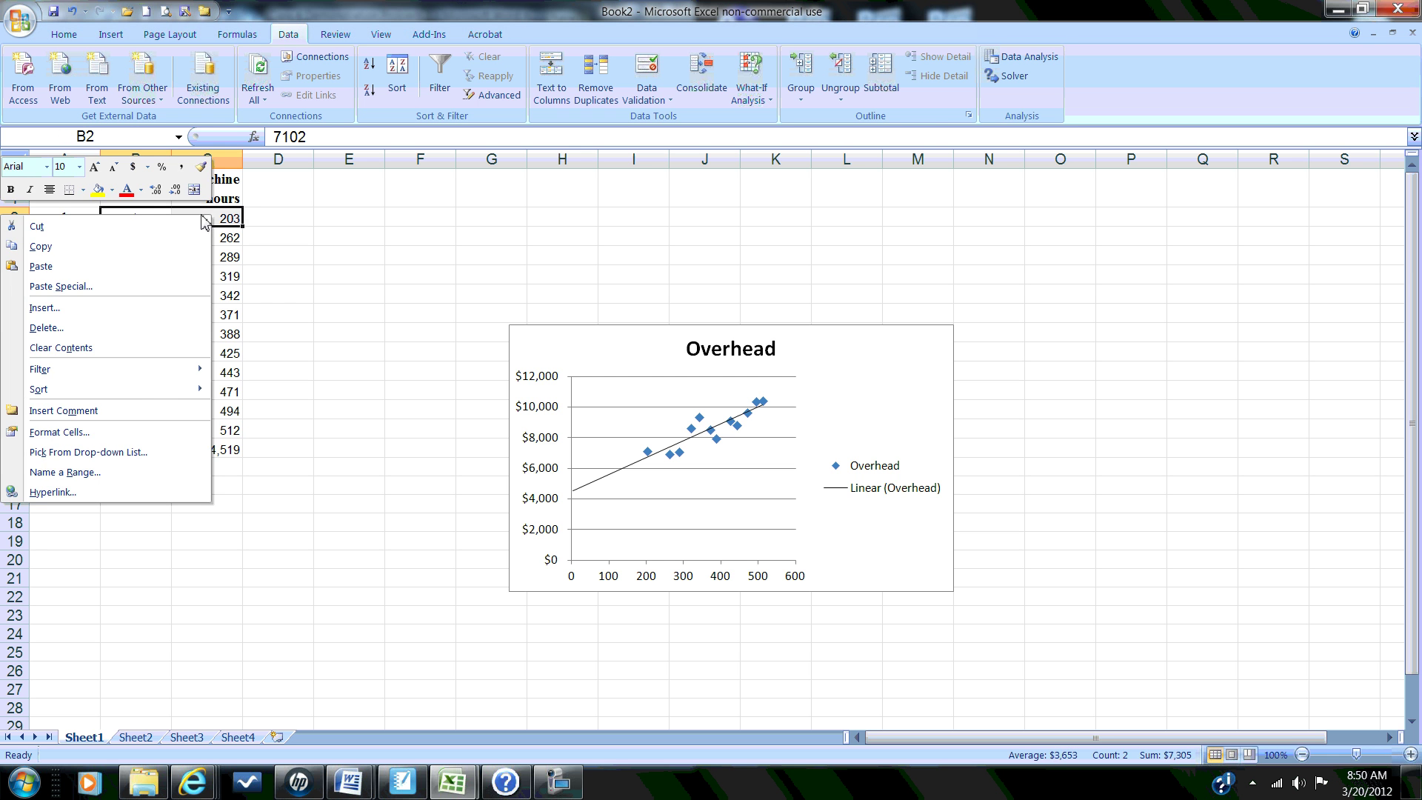
pyautogui.click(98, 189)
pyautogui.moveTo(159, 431); pyautogui.dragTo(196, 432)
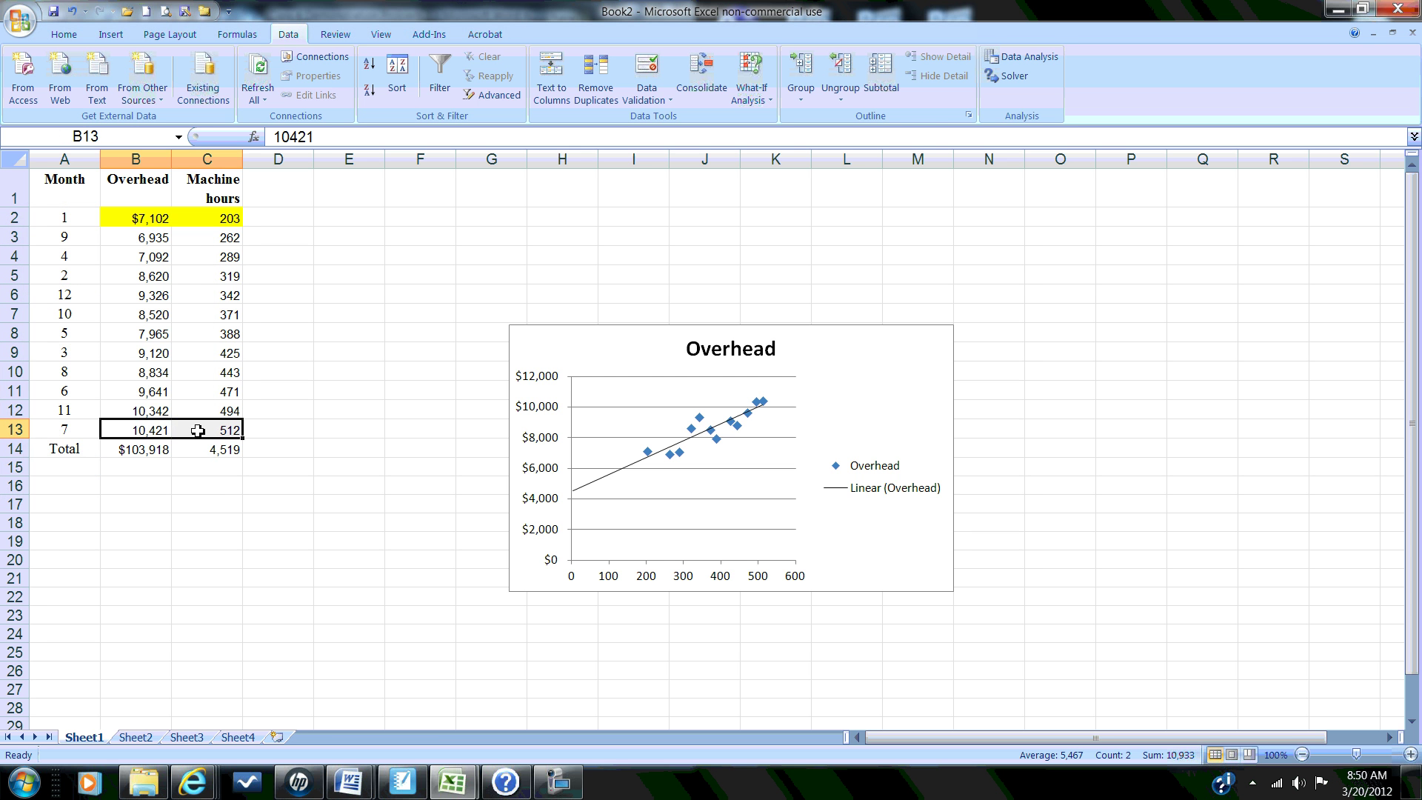
pyautogui.rightClick(196, 432)
pyautogui.click(98, 404)
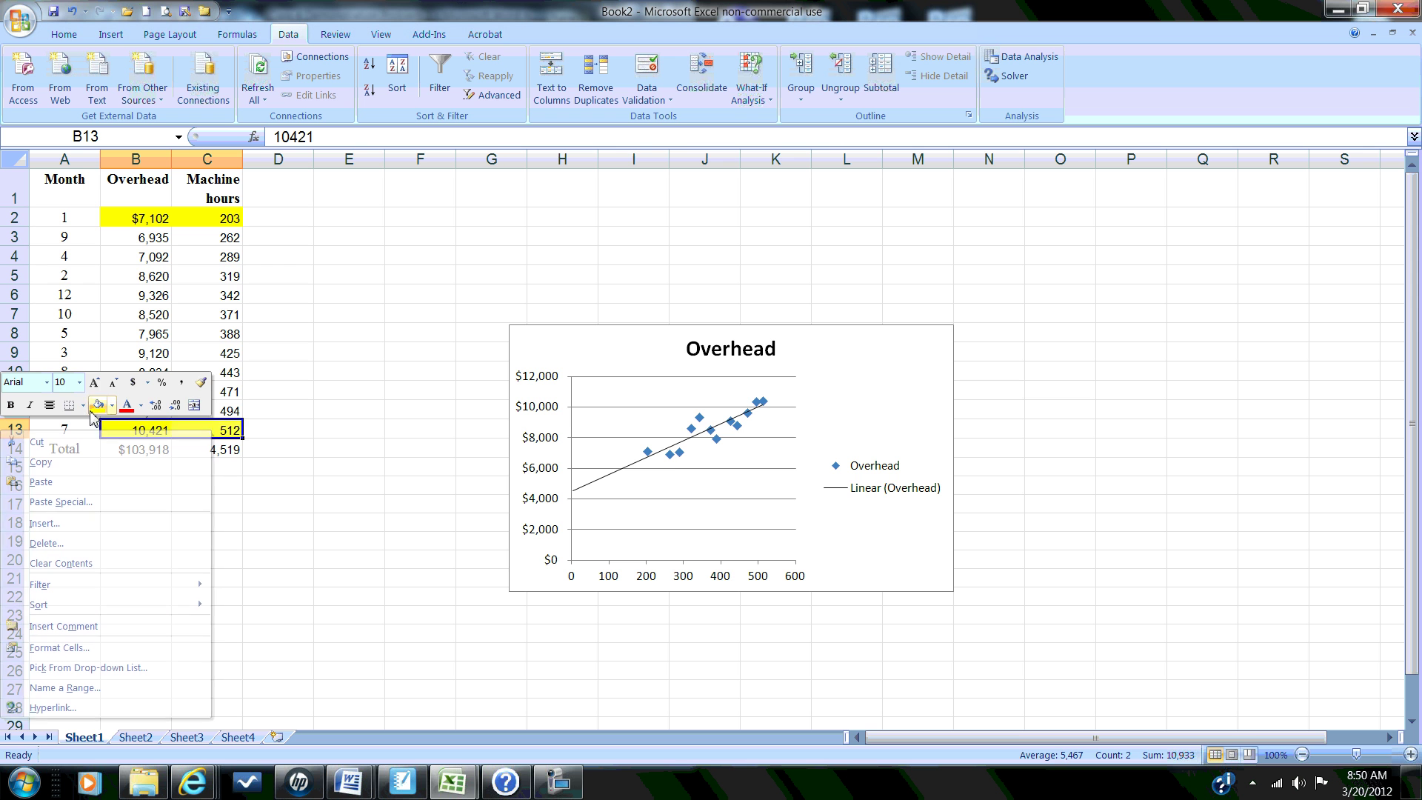
pyautogui.click(118, 521)
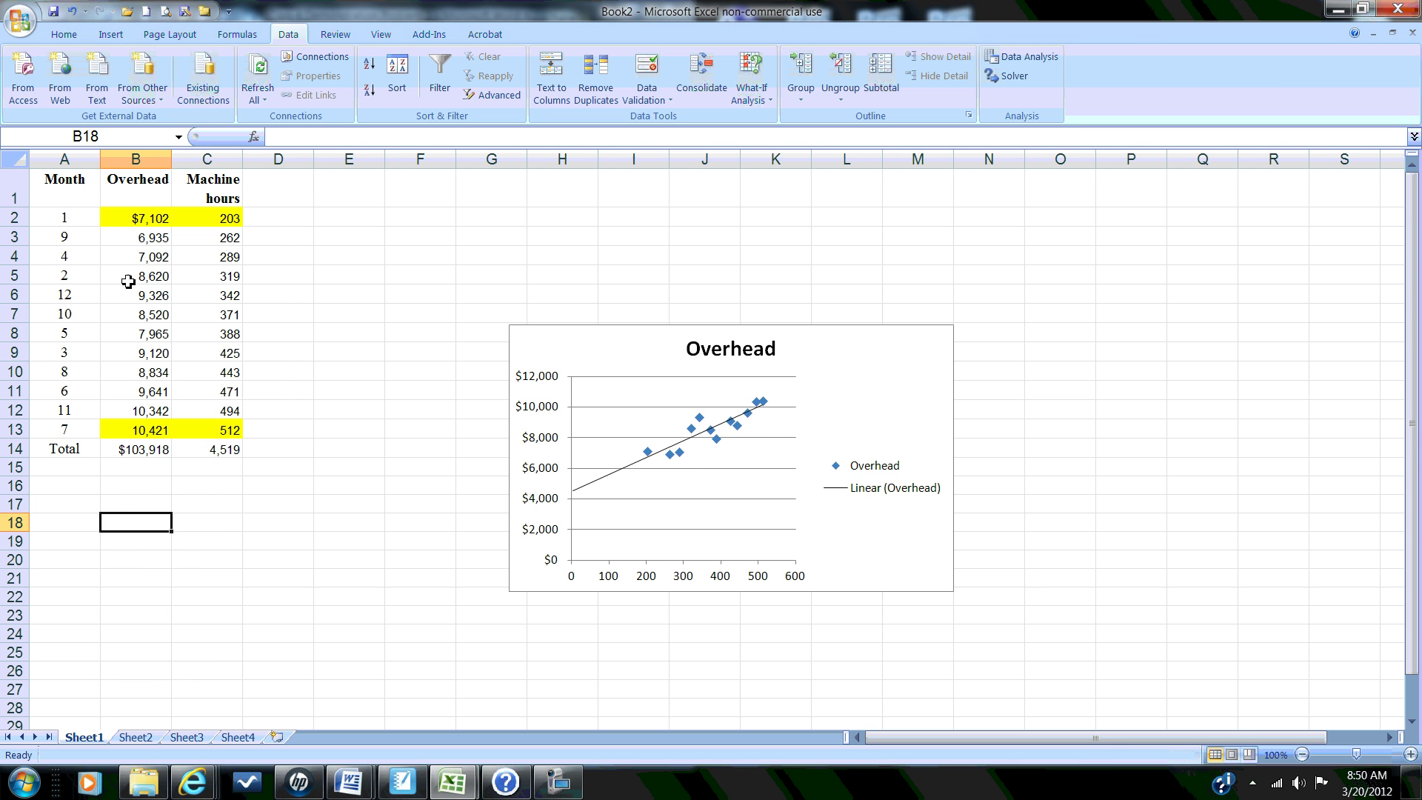
# Widen column A and enter the label "Variable Cost Per Hr" in A17.
pyautogui.moveTo(101, 160); pyautogui.dragTo(156, 160)
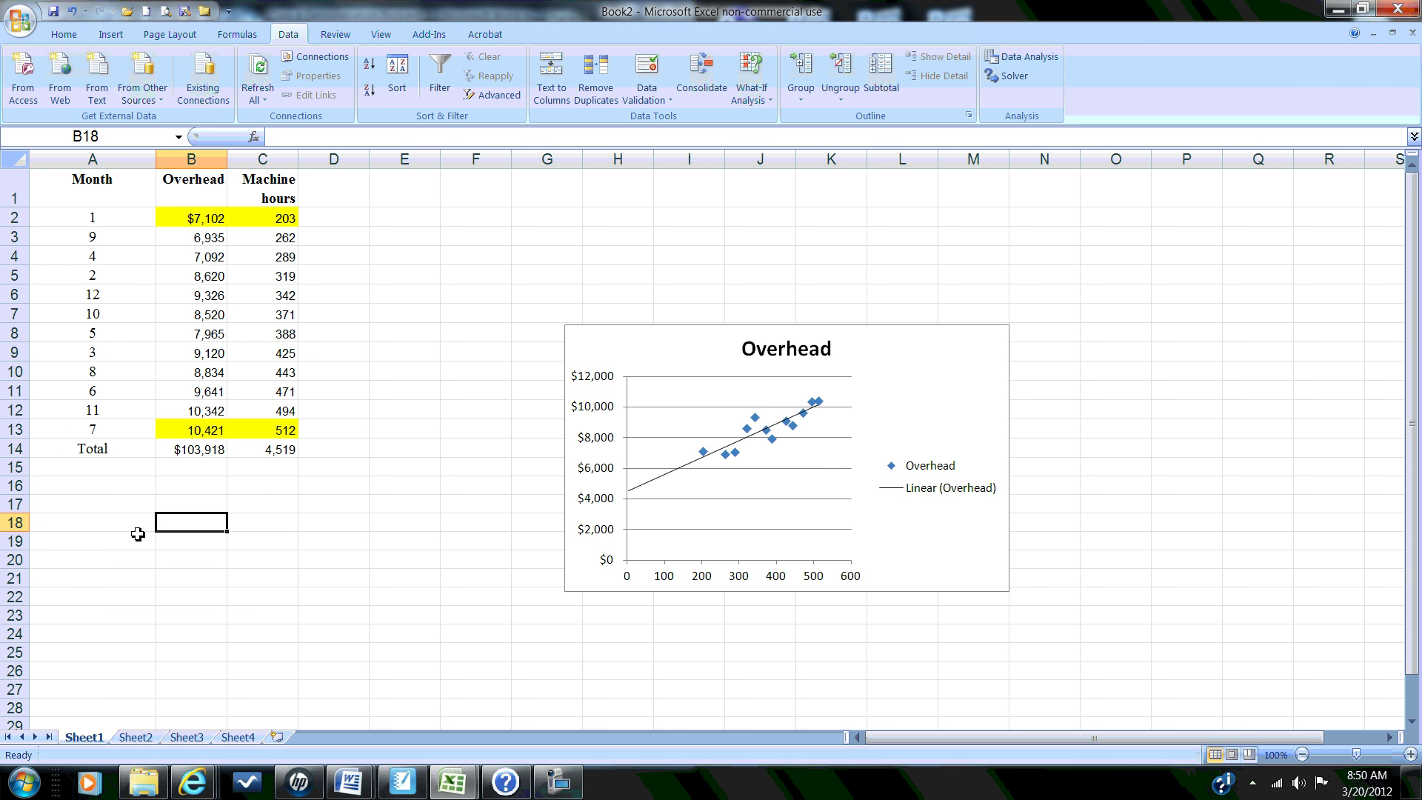
pyautogui.click(135, 518)
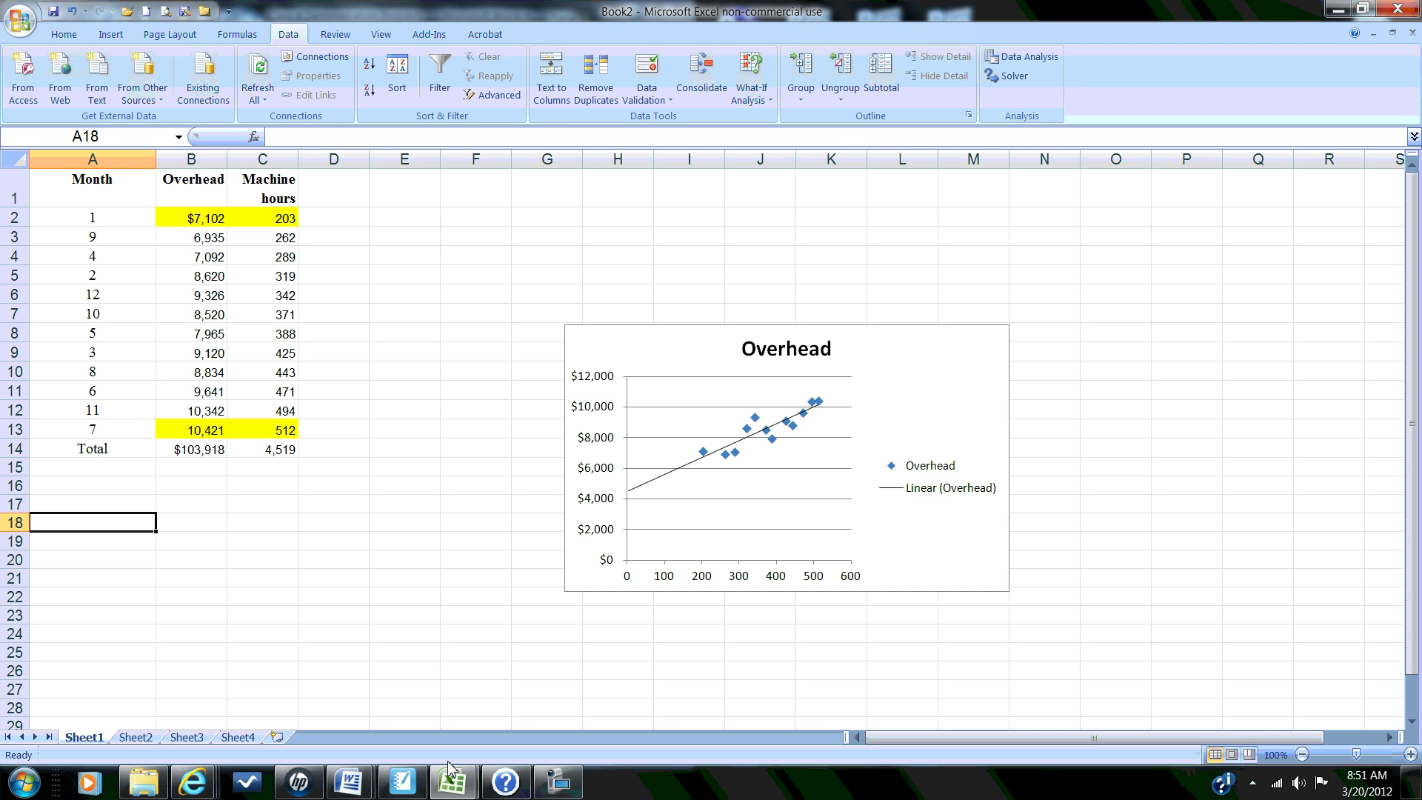
pyautogui.press('Up')
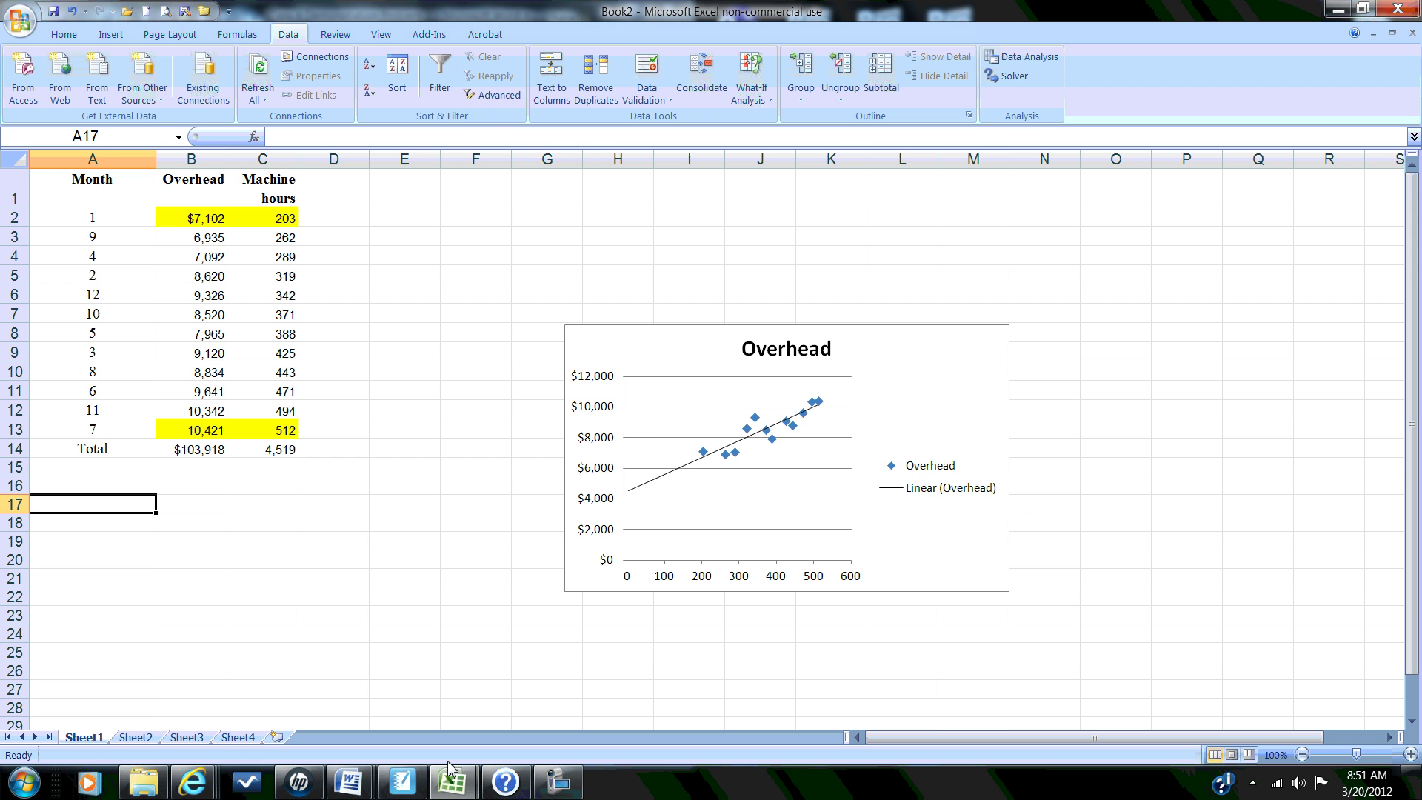
pyautogui.write('Variab')
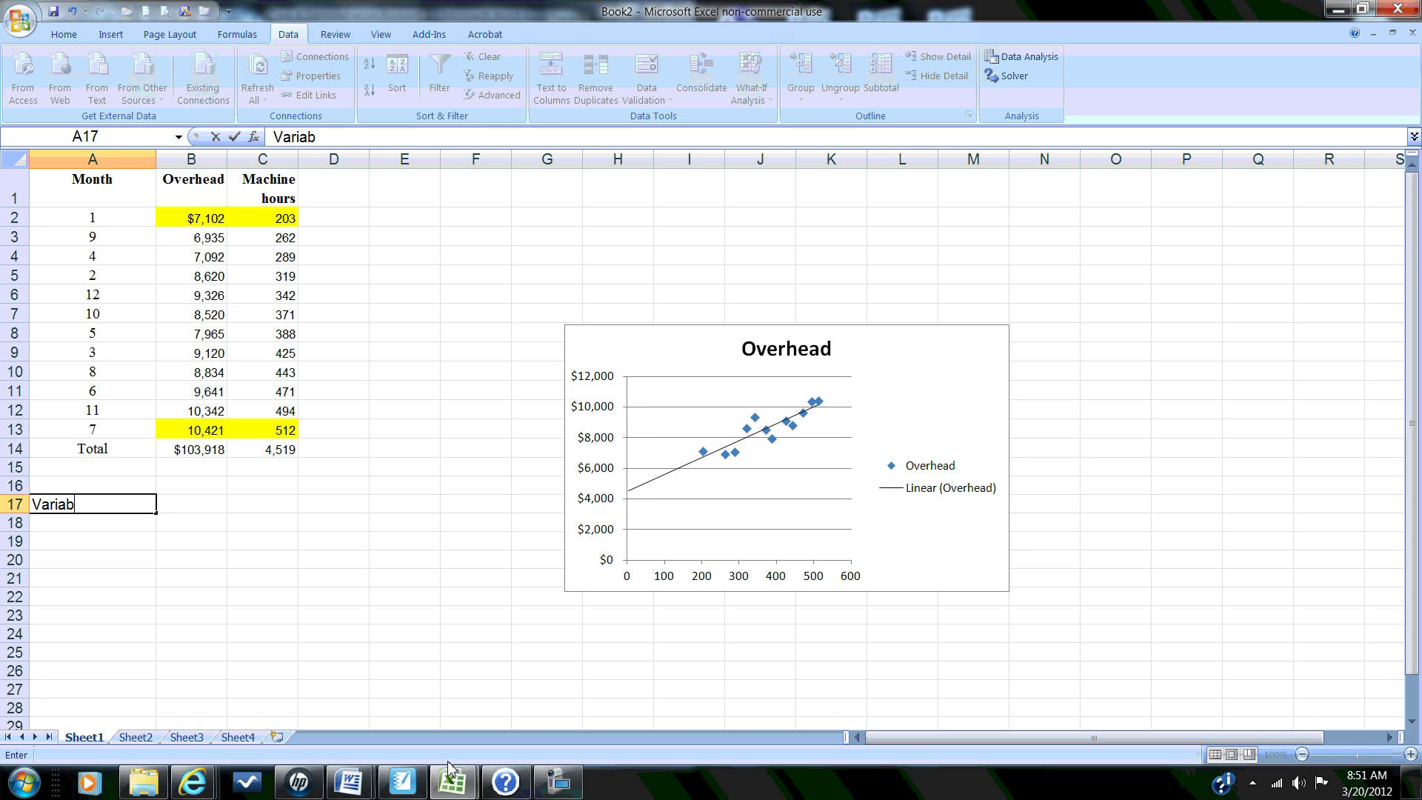
pyautogui.write('le Cost Per')
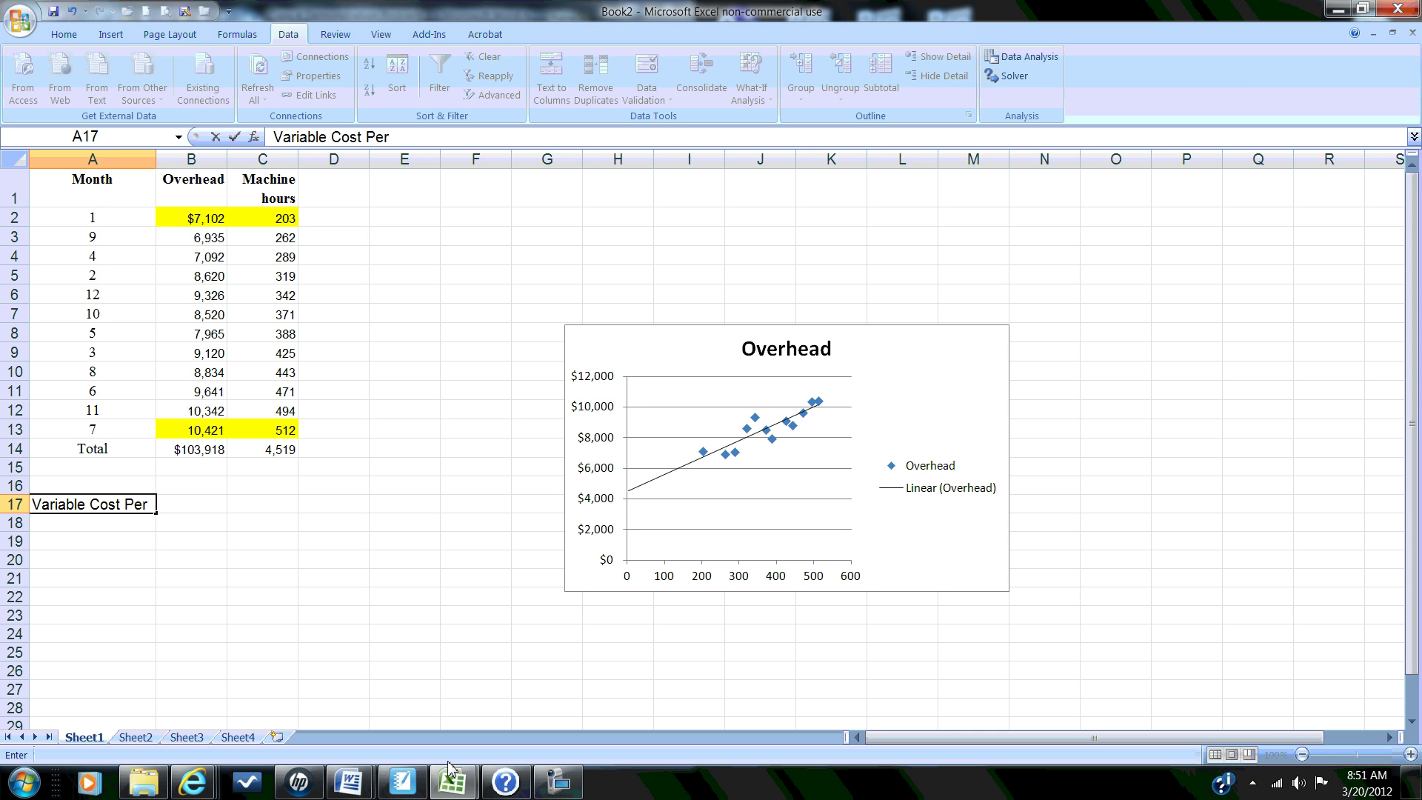
pyautogui.write(' Hr')
pyautogui.press('Return')
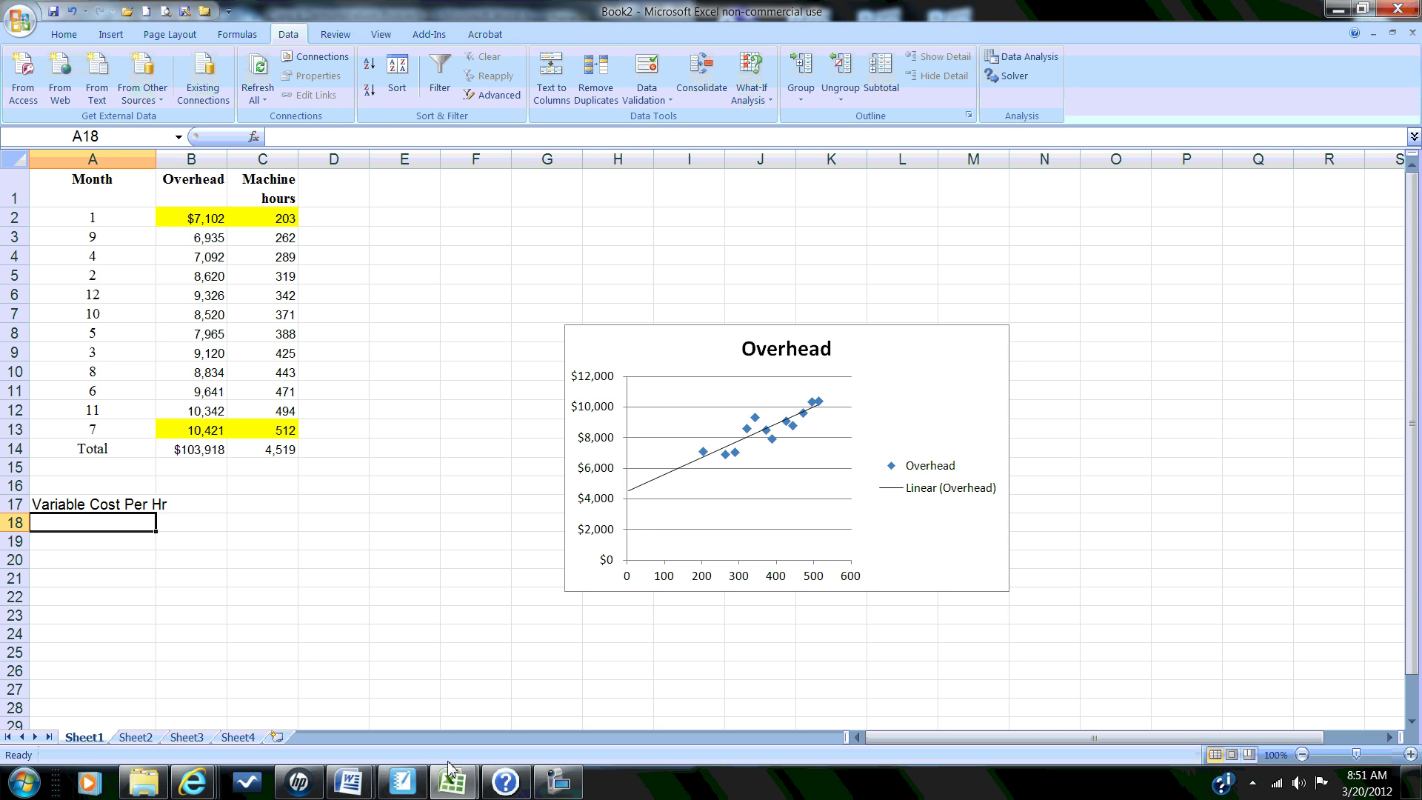
# Label A18 "Hi $ - Lo $" and calculate the overhead cost difference in B18 with +B13-B2.
pyautogui.write('Hi')
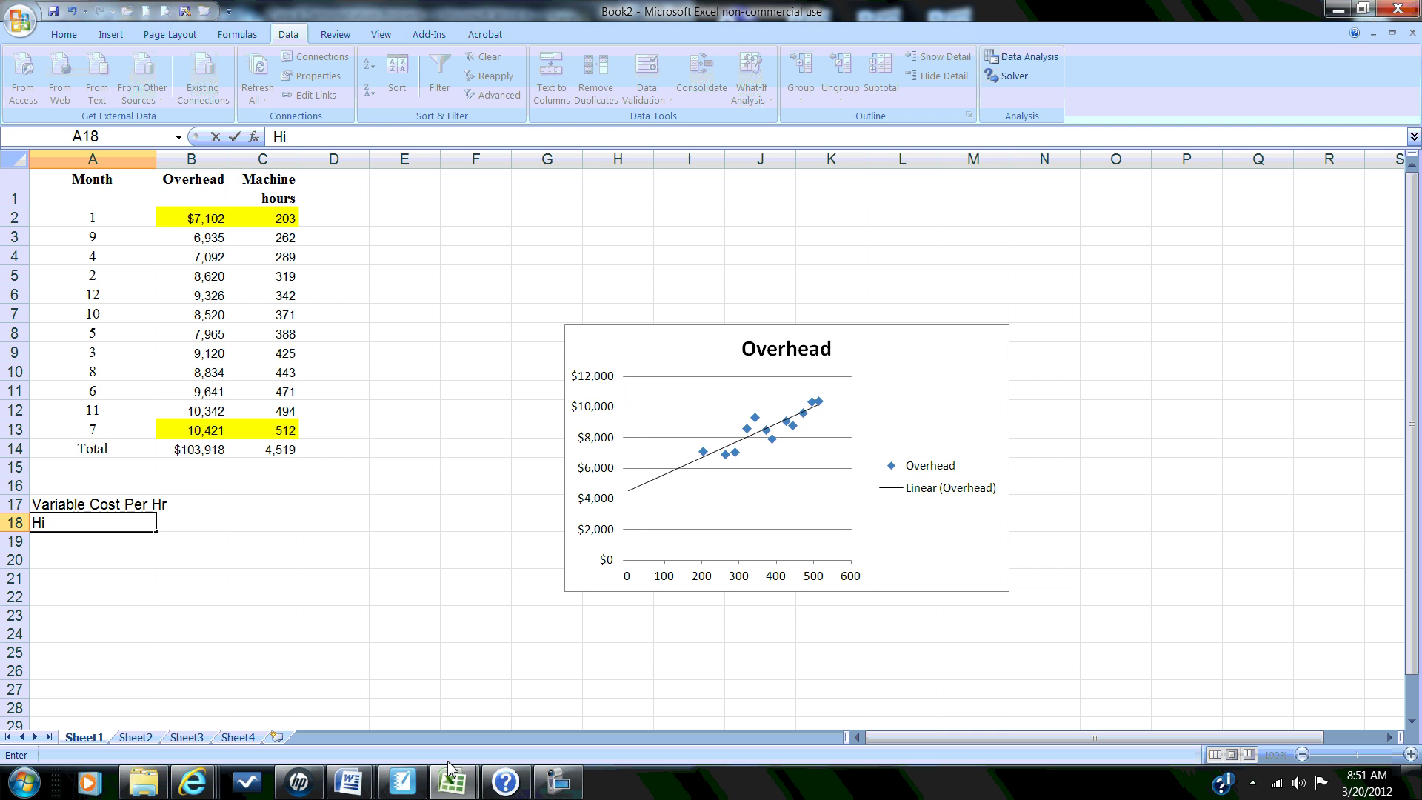
pyautogui.write(' $ - Lo $')
pyautogui.click(206, 528)
pyautogui.write('+')
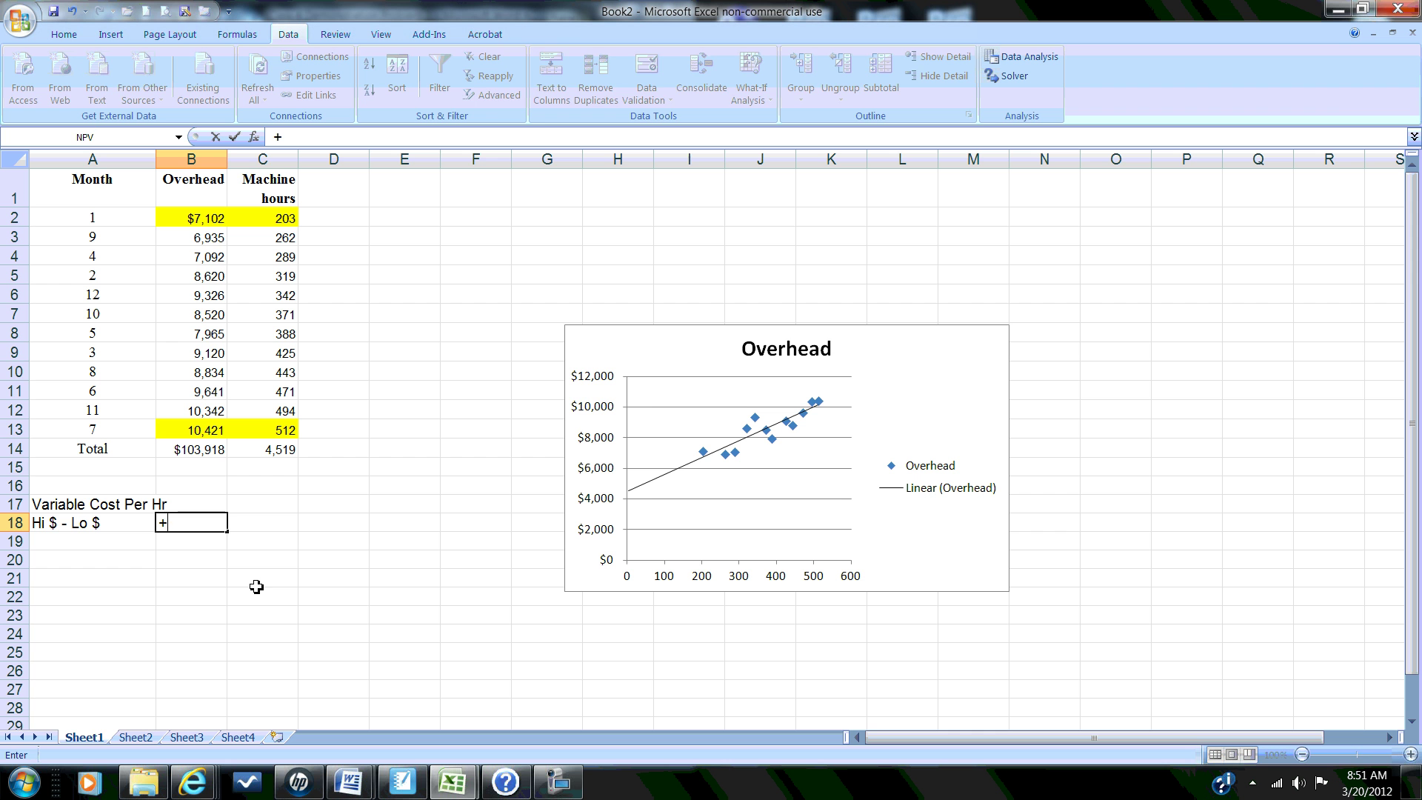
pyautogui.press('Up')
pyautogui.press('Up')
pyautogui.press('Up')
pyautogui.press('Up')
pyautogui.press('Up')
pyautogui.write('-')
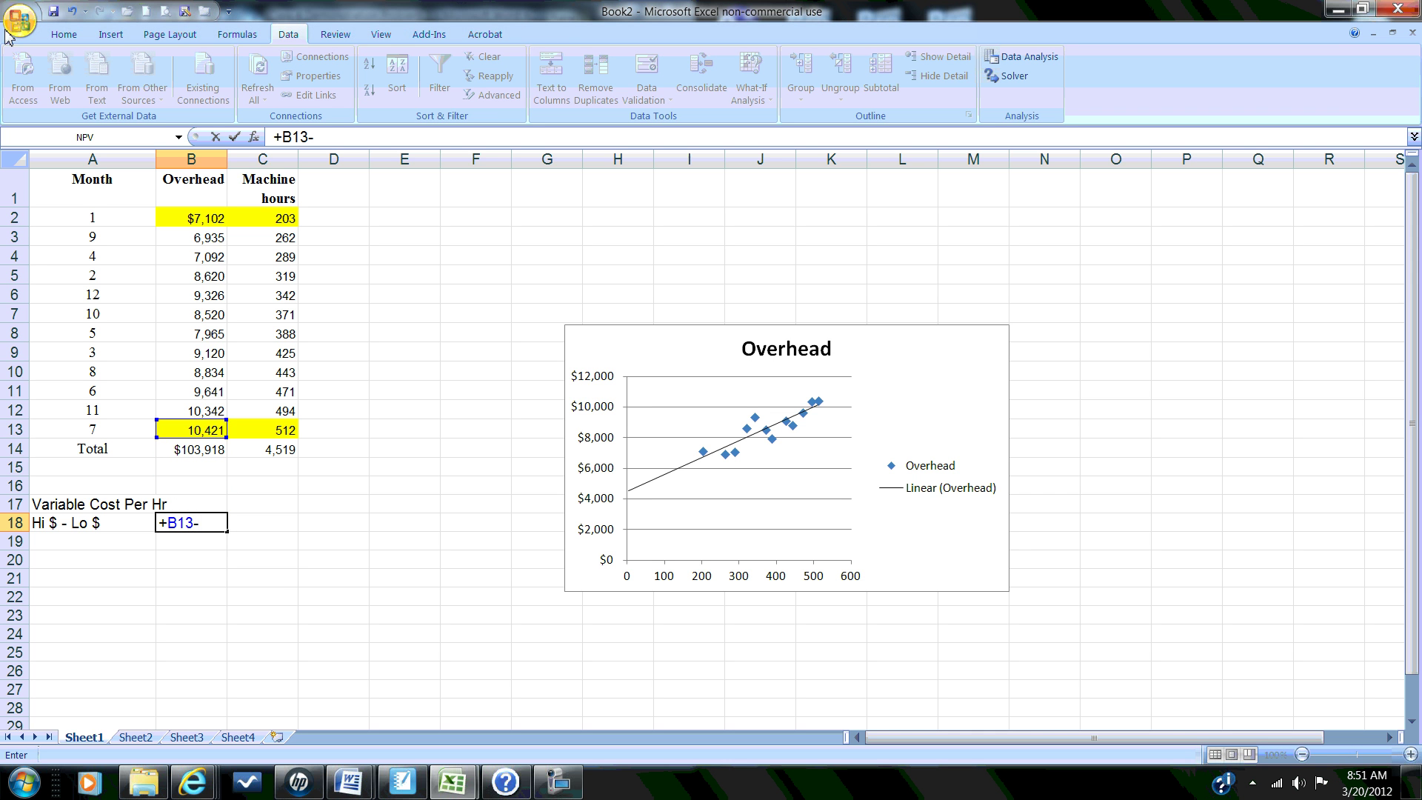
pyautogui.click(201, 218)
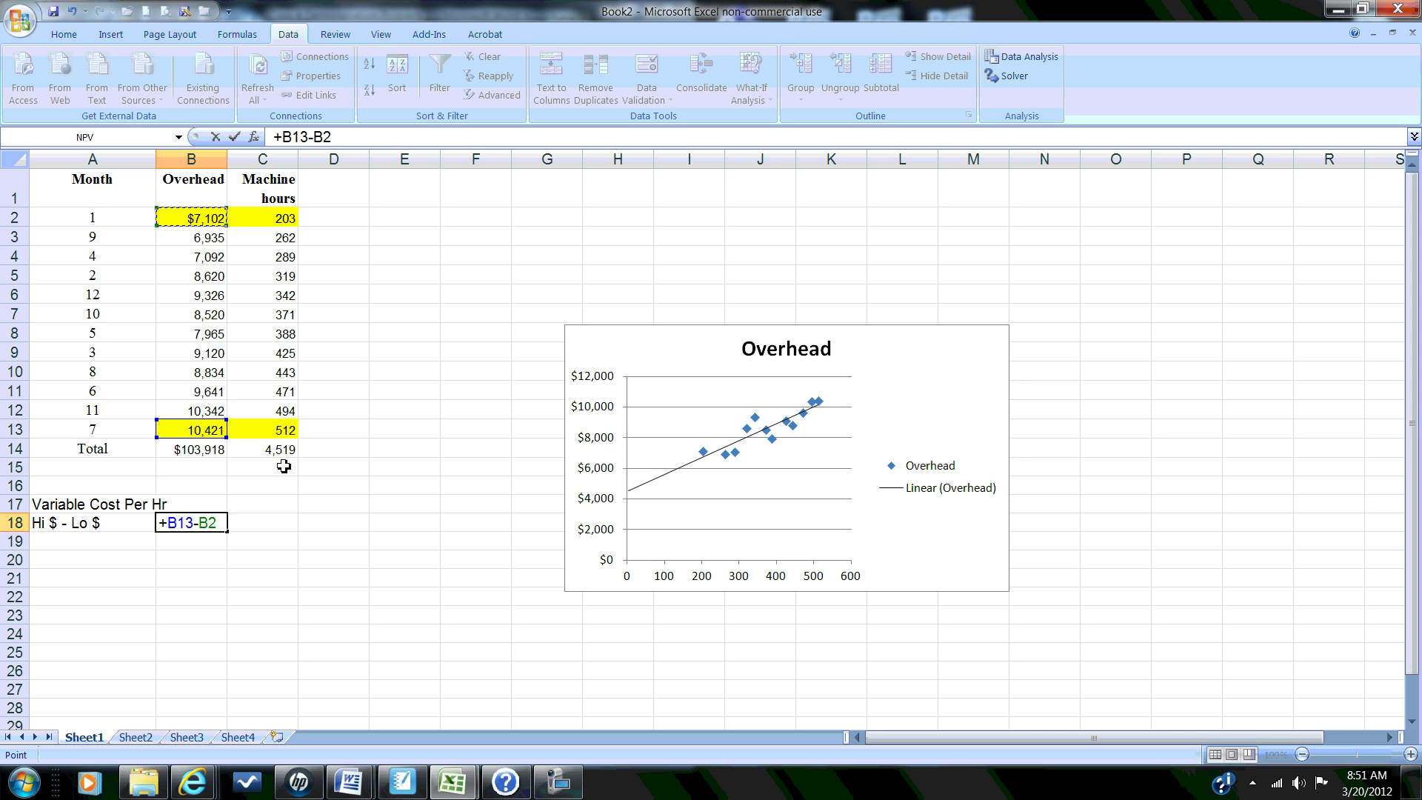
pyautogui.press('Return')
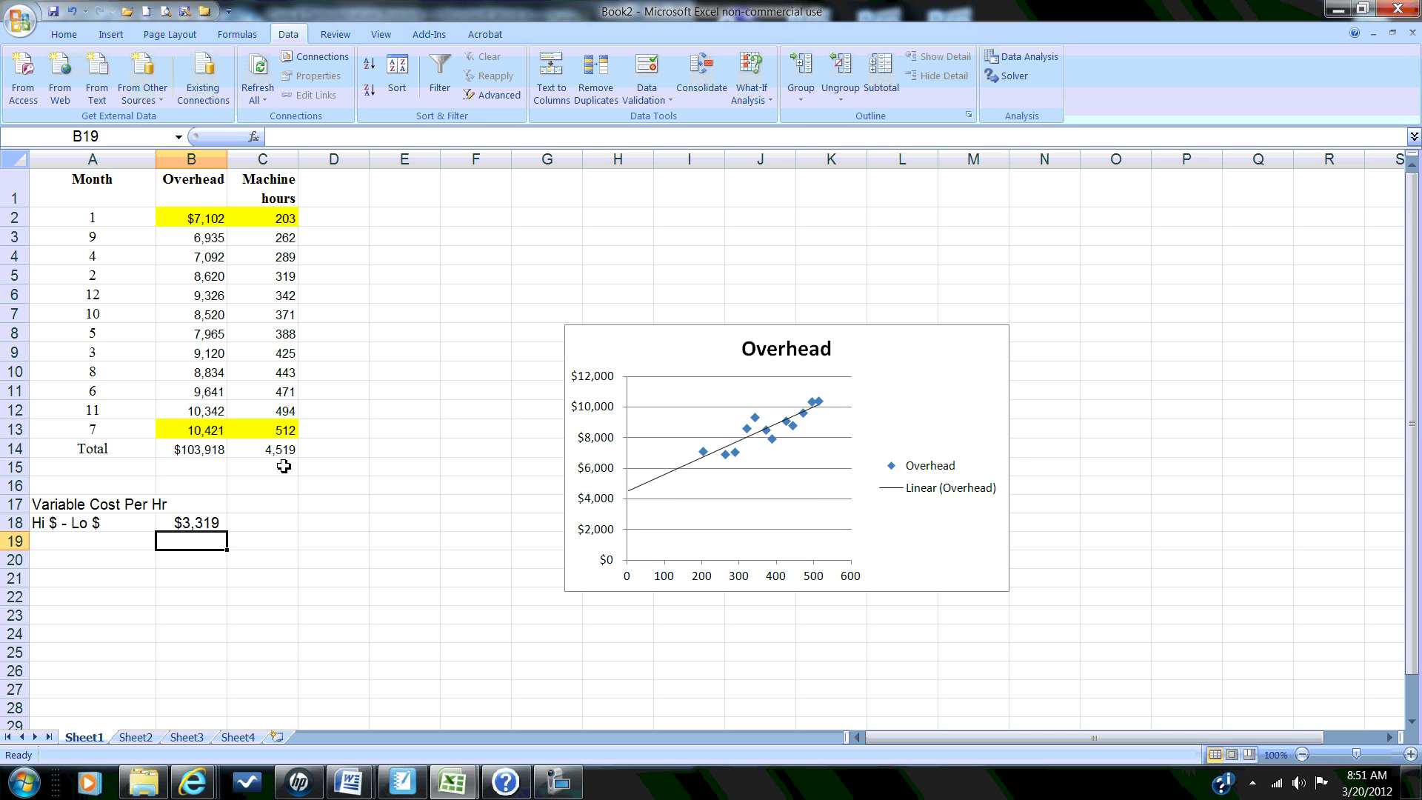
# Label A19 "Hi hr - Lo Hr" and calculate the machine hours difference in B19 with +C13-C2.
pyautogui.press('Left')
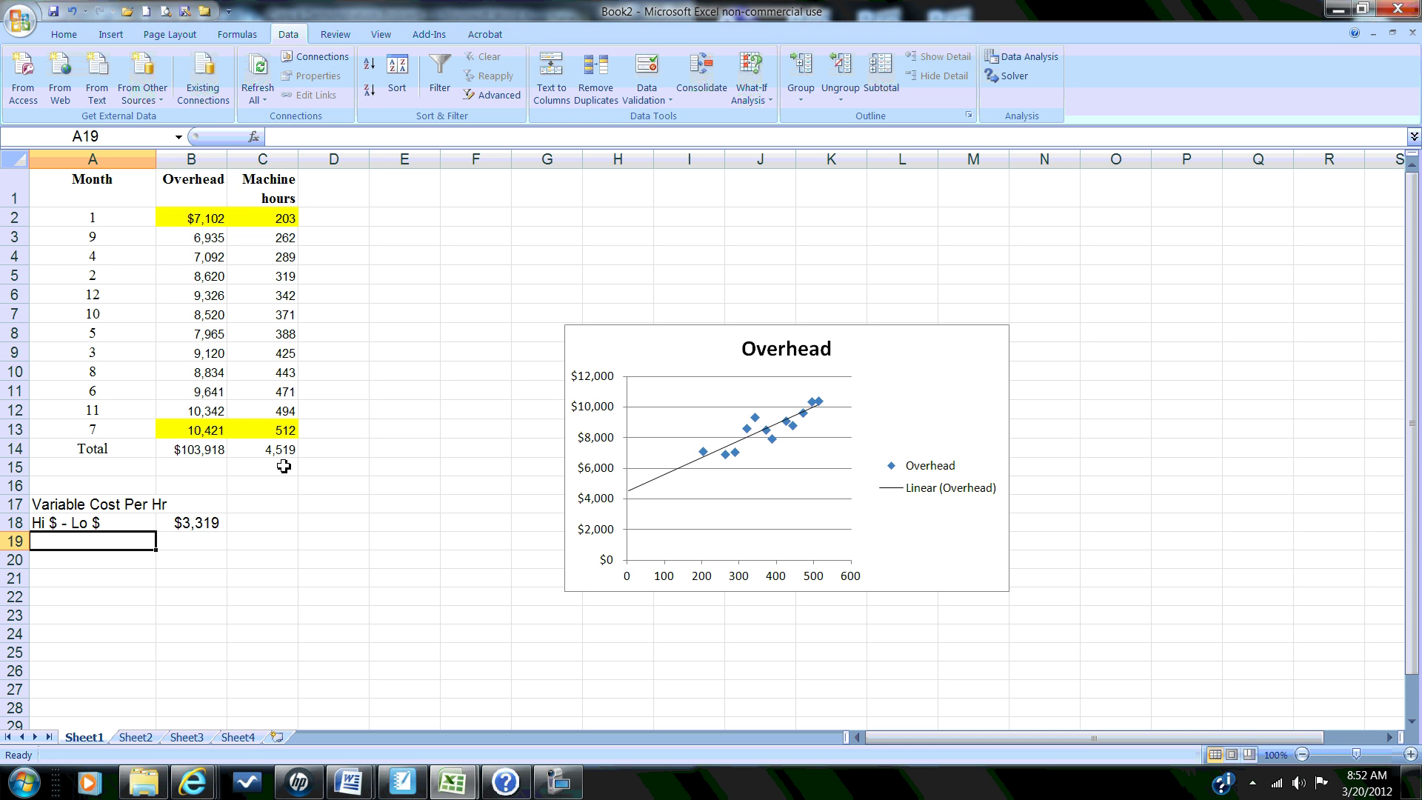
pyautogui.write('Hi')
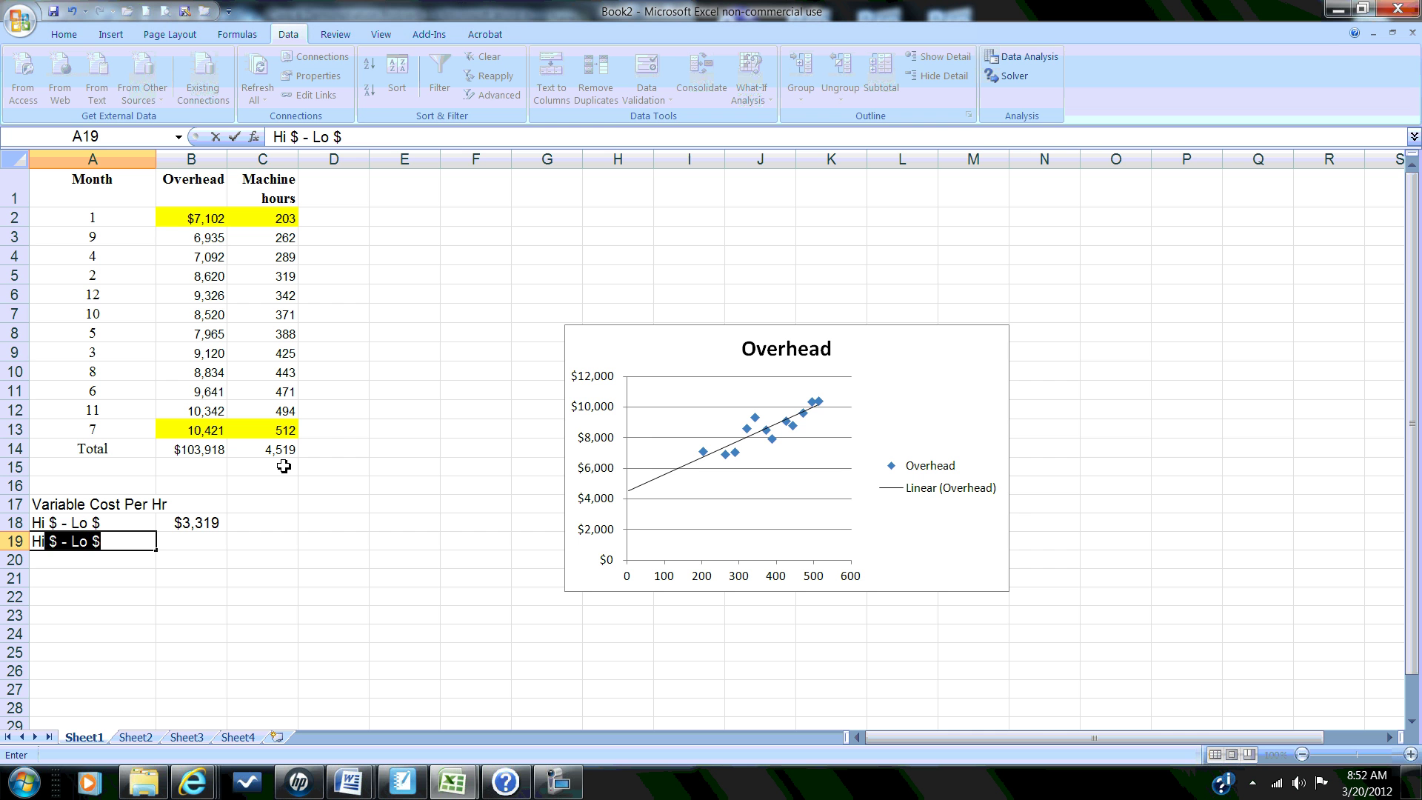
pyautogui.write(' hr')
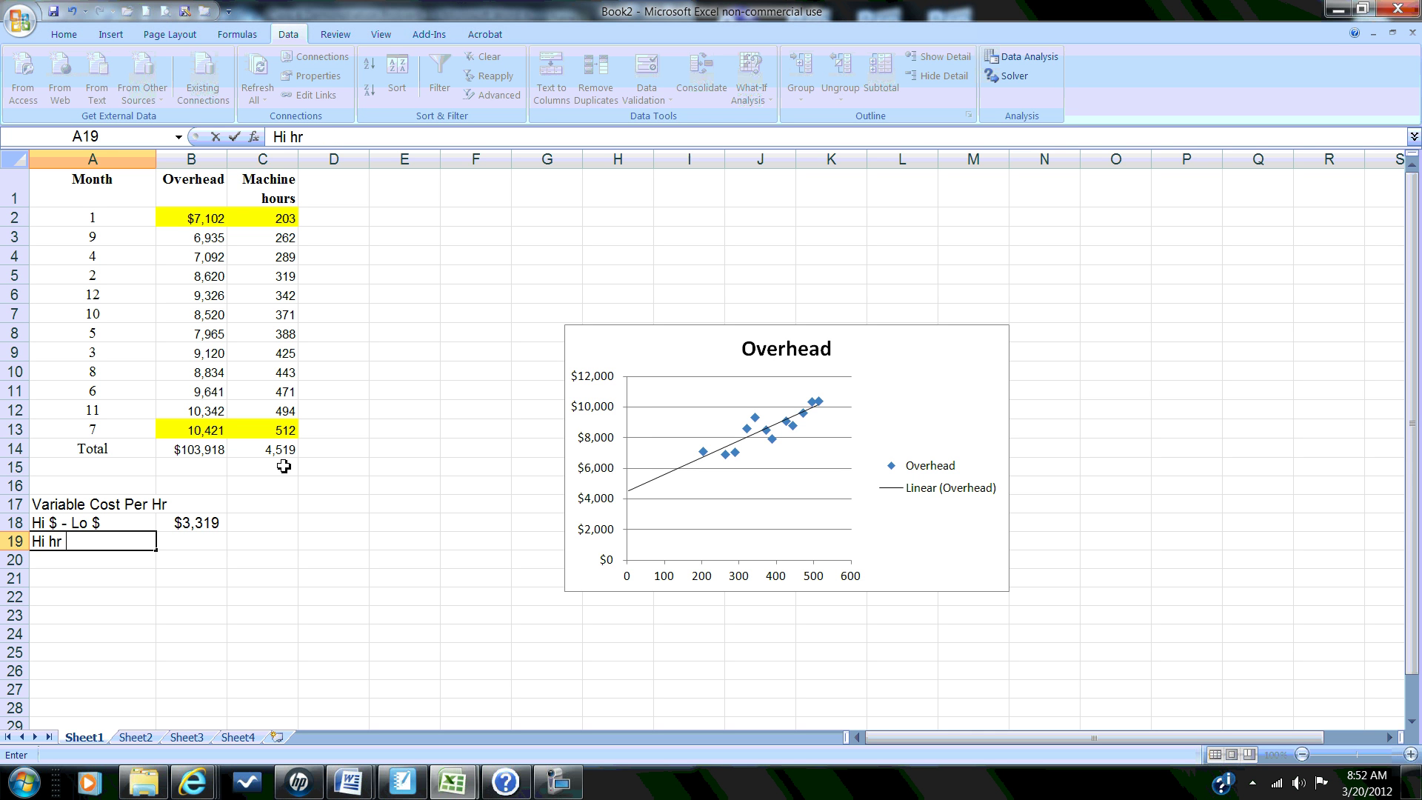
pyautogui.write(' - Lo Hr')
pyautogui.press('Tab')
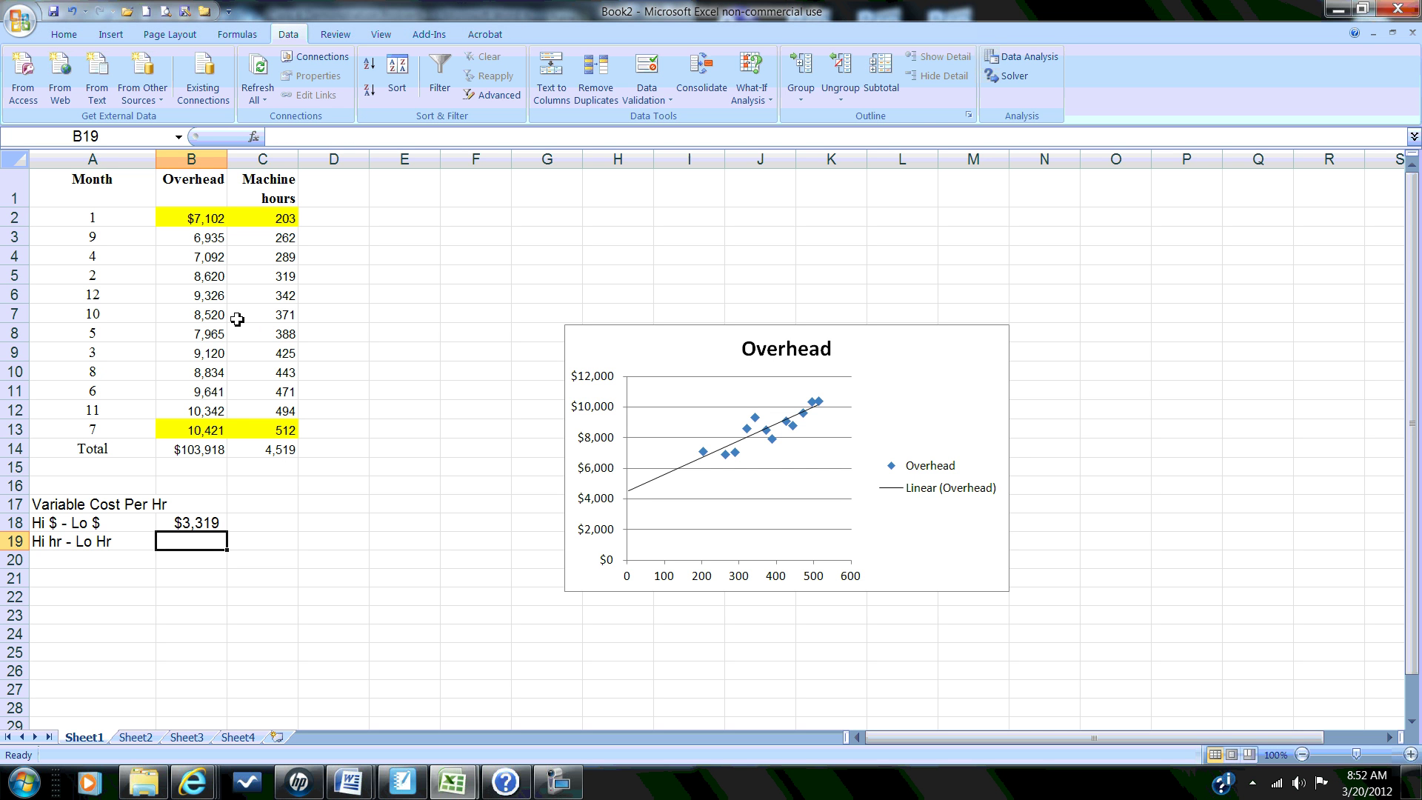
pyautogui.write('+')
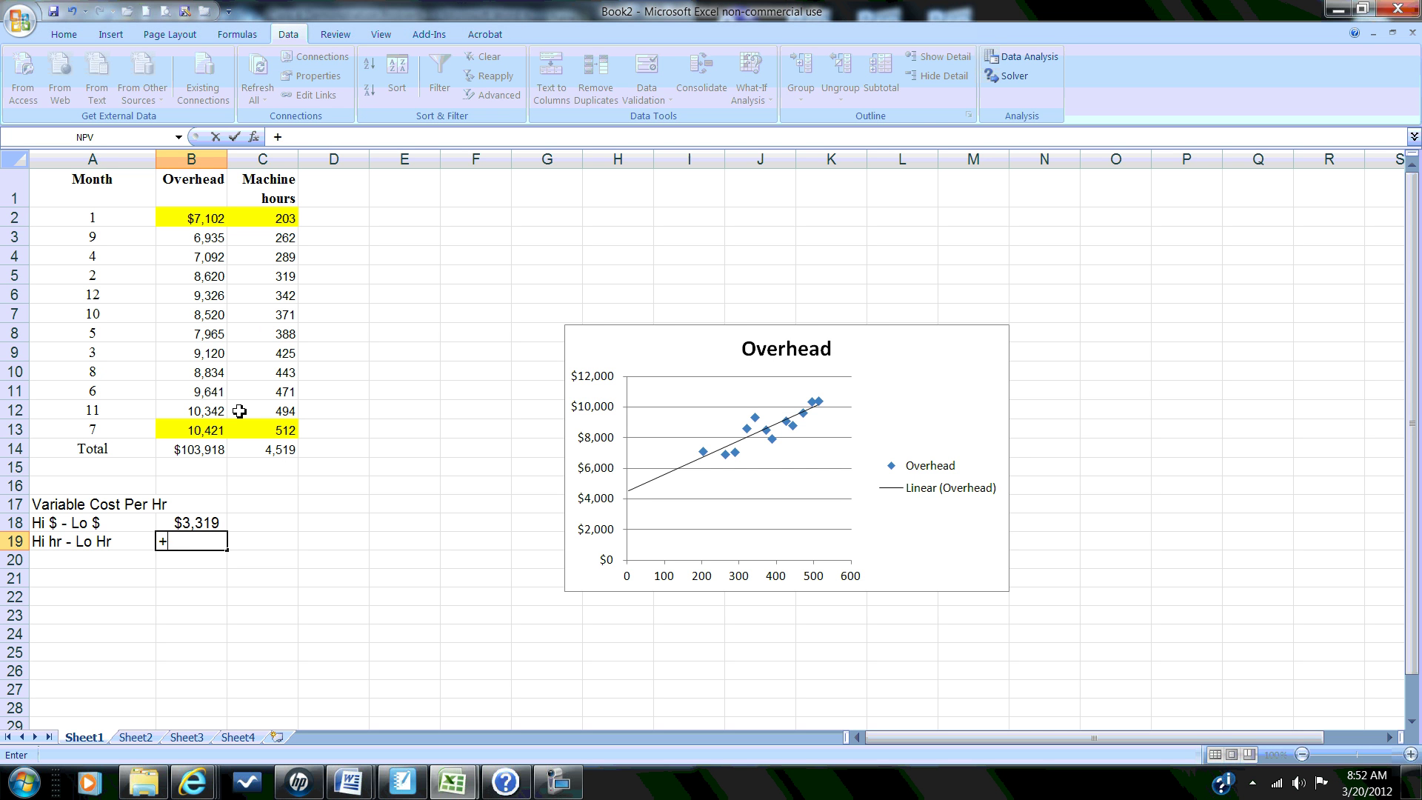
pyautogui.click(254, 430)
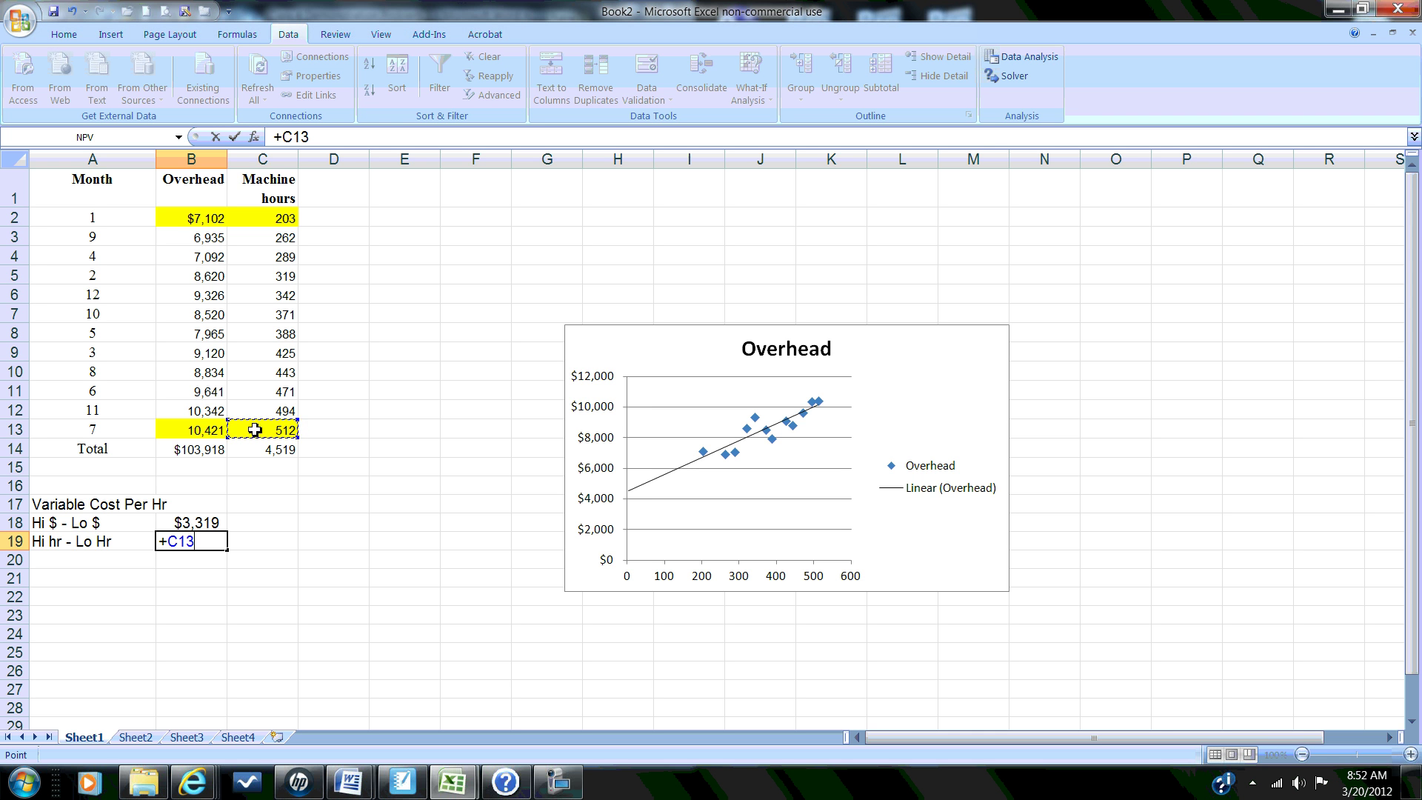
pyautogui.write('-')
pyautogui.click(254, 219)
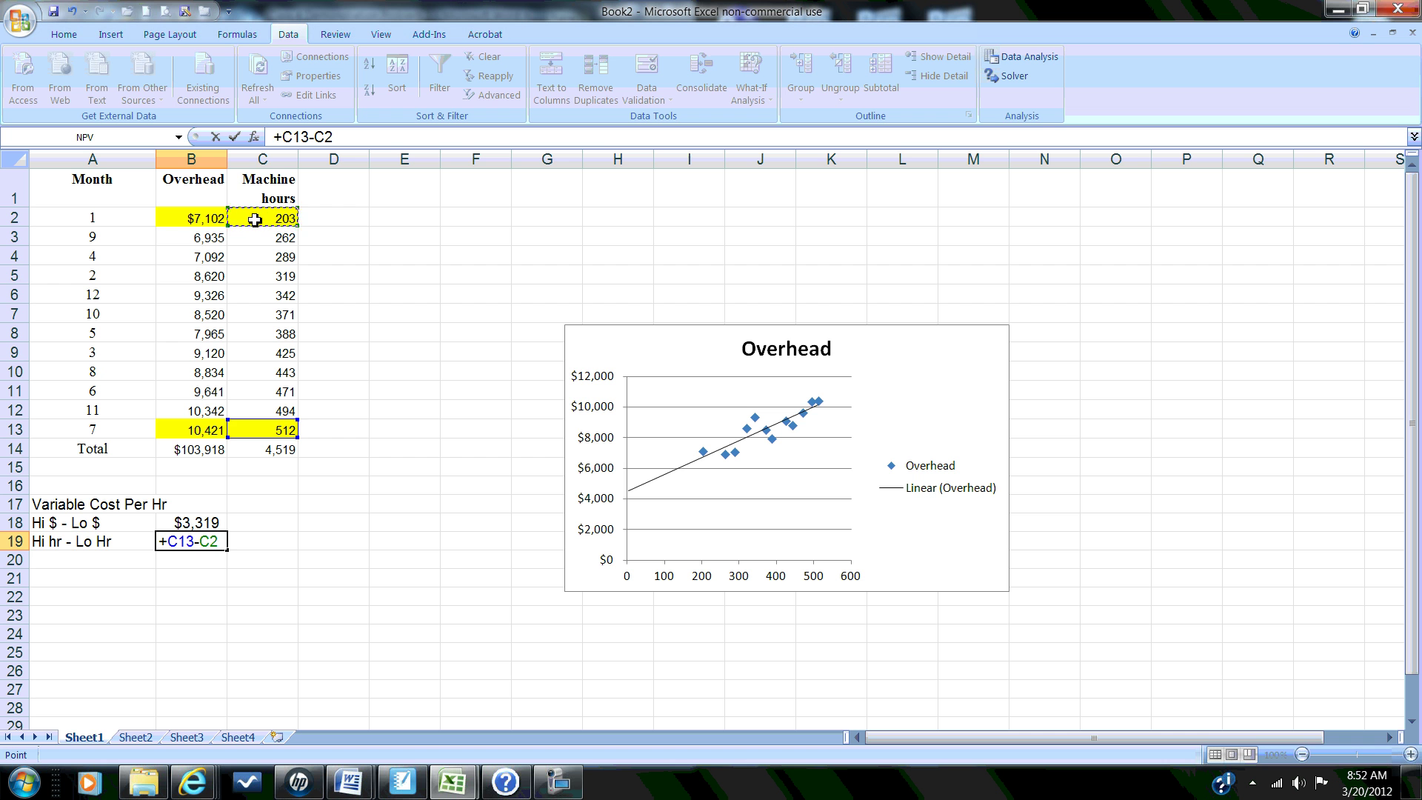
pyautogui.press('Return')
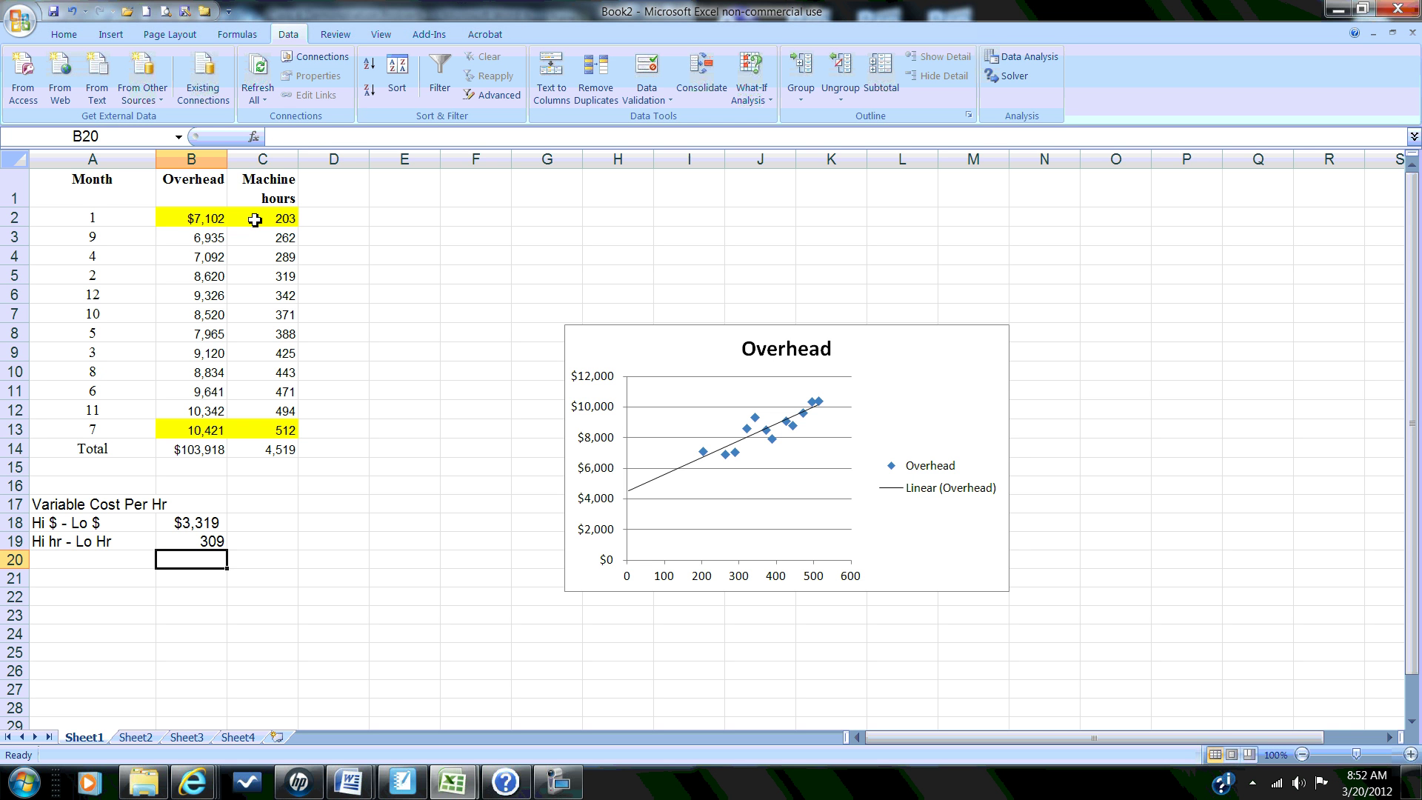
pyautogui.press('Left')
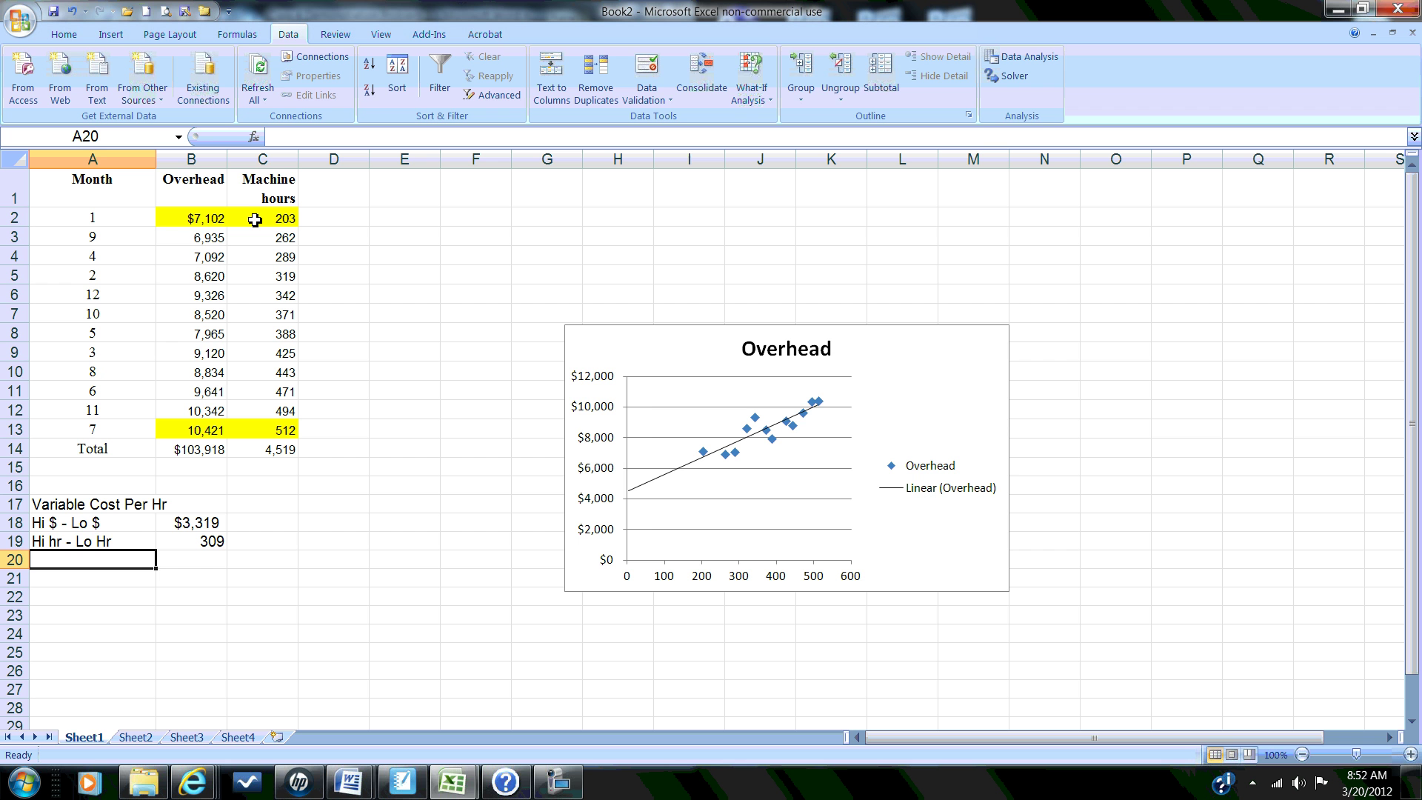
# Label A20 "VC per Hr" and calculate the variable cost per hour in B20 with =B18/B19.
pyautogui.write('V')
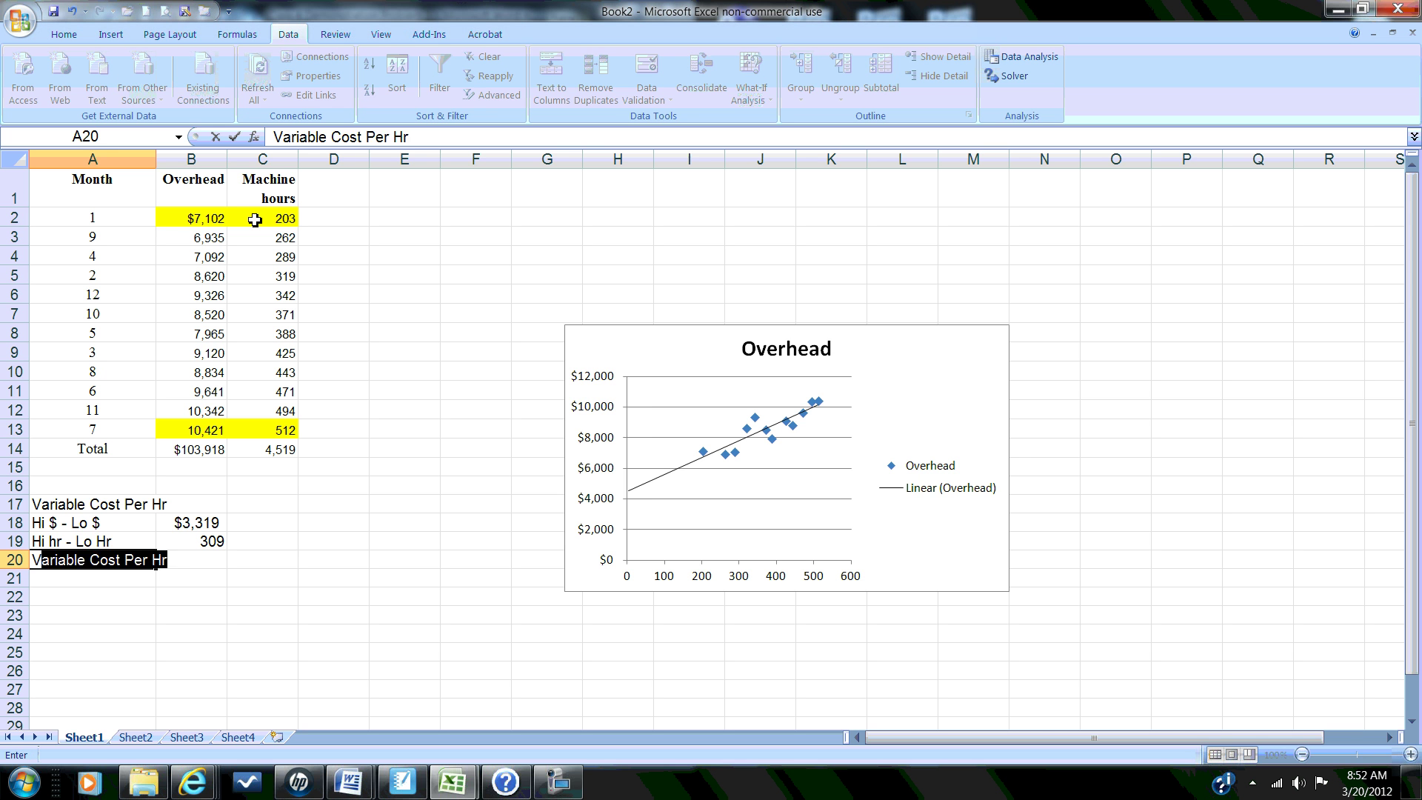
pyautogui.write('C per Hr')
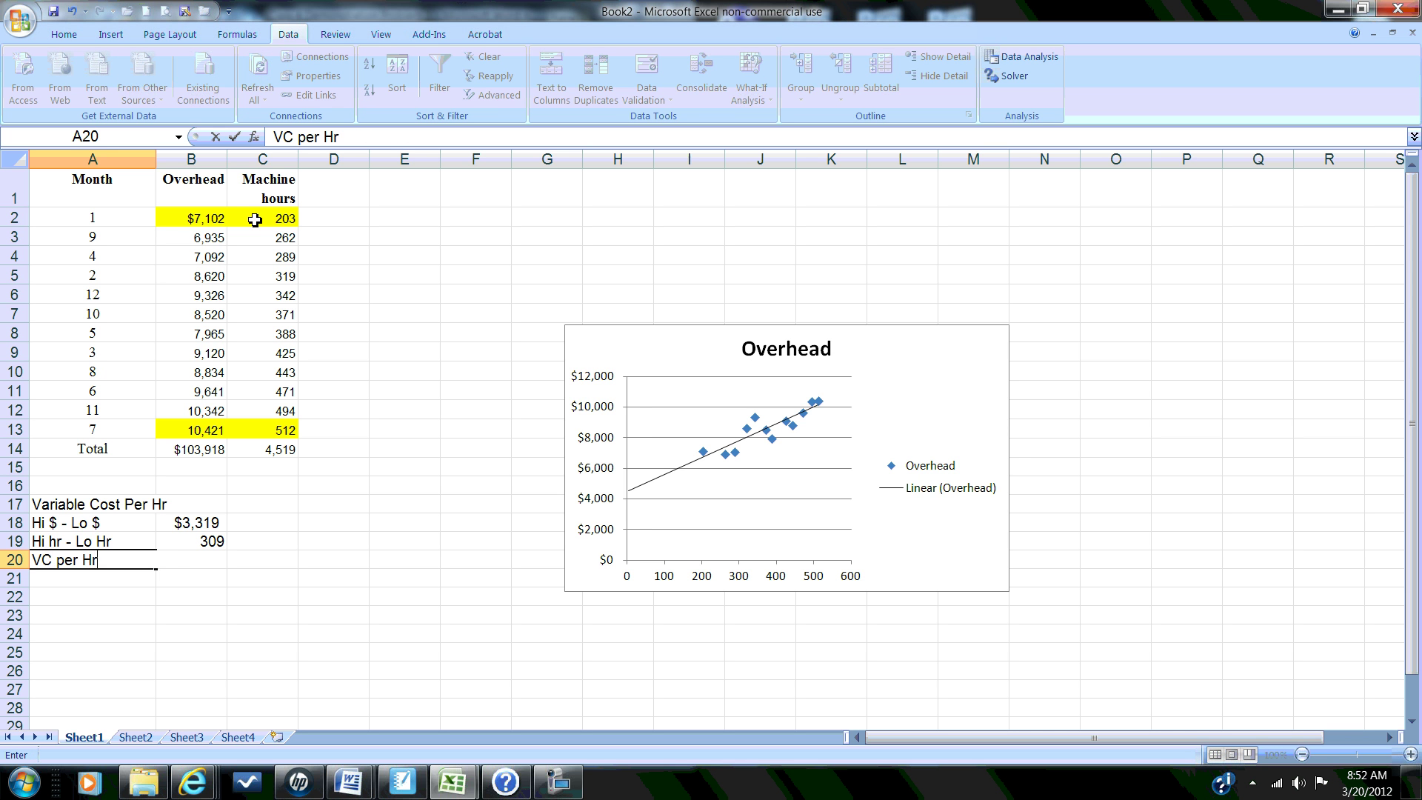
pyautogui.press('Right')
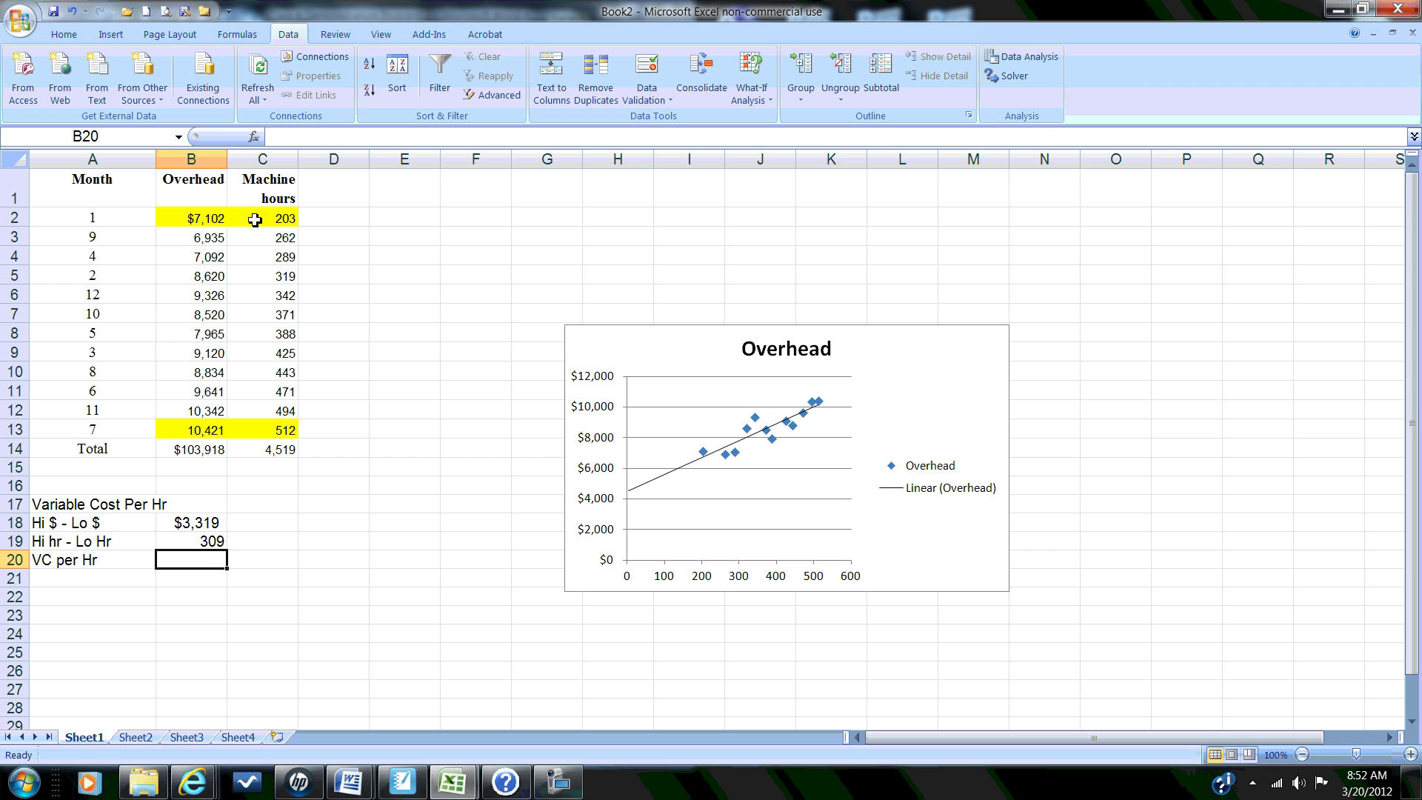
pyautogui.write('=')
pyautogui.press('Up')
pyautogui.press('Up')
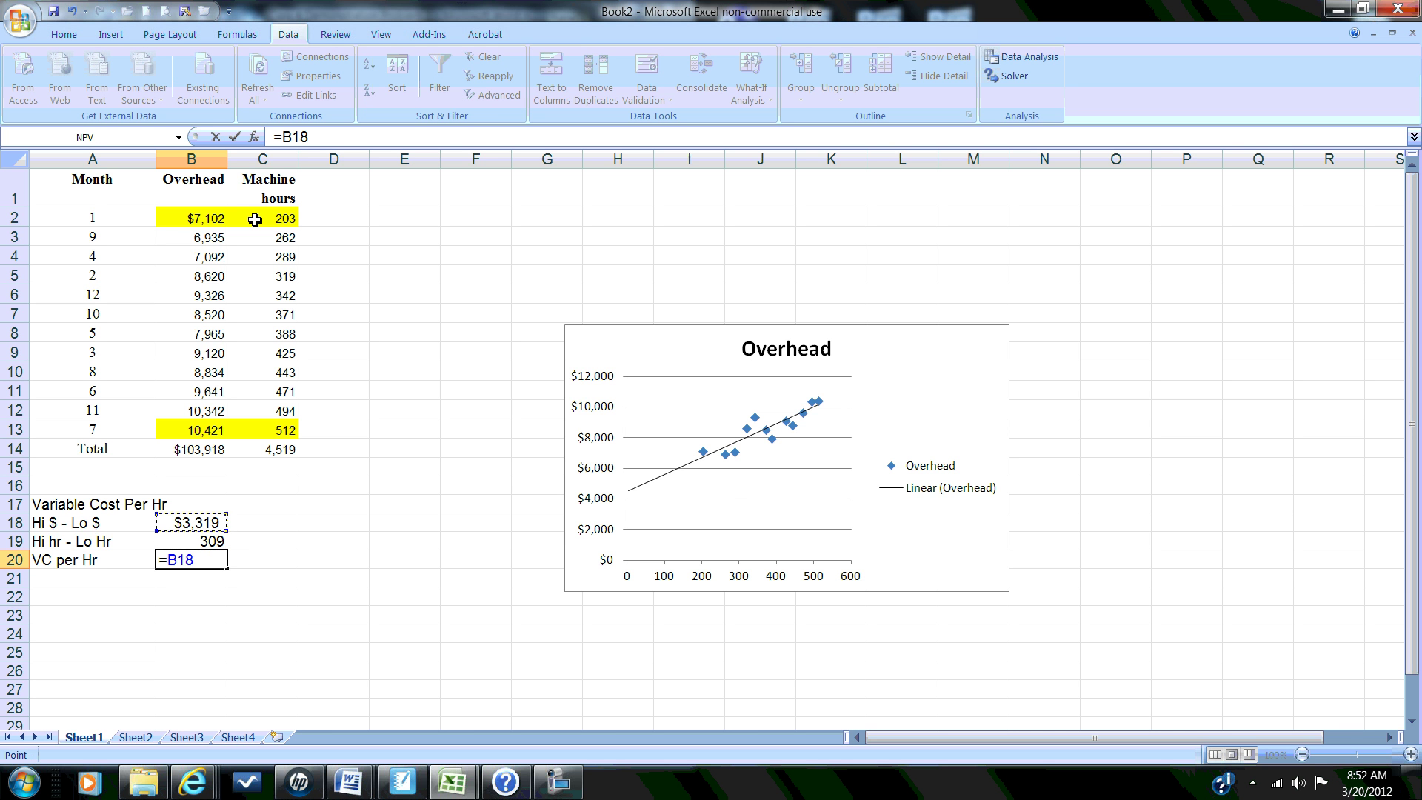
pyautogui.write('/')
pyautogui.press('Up')
pyautogui.press('Return')
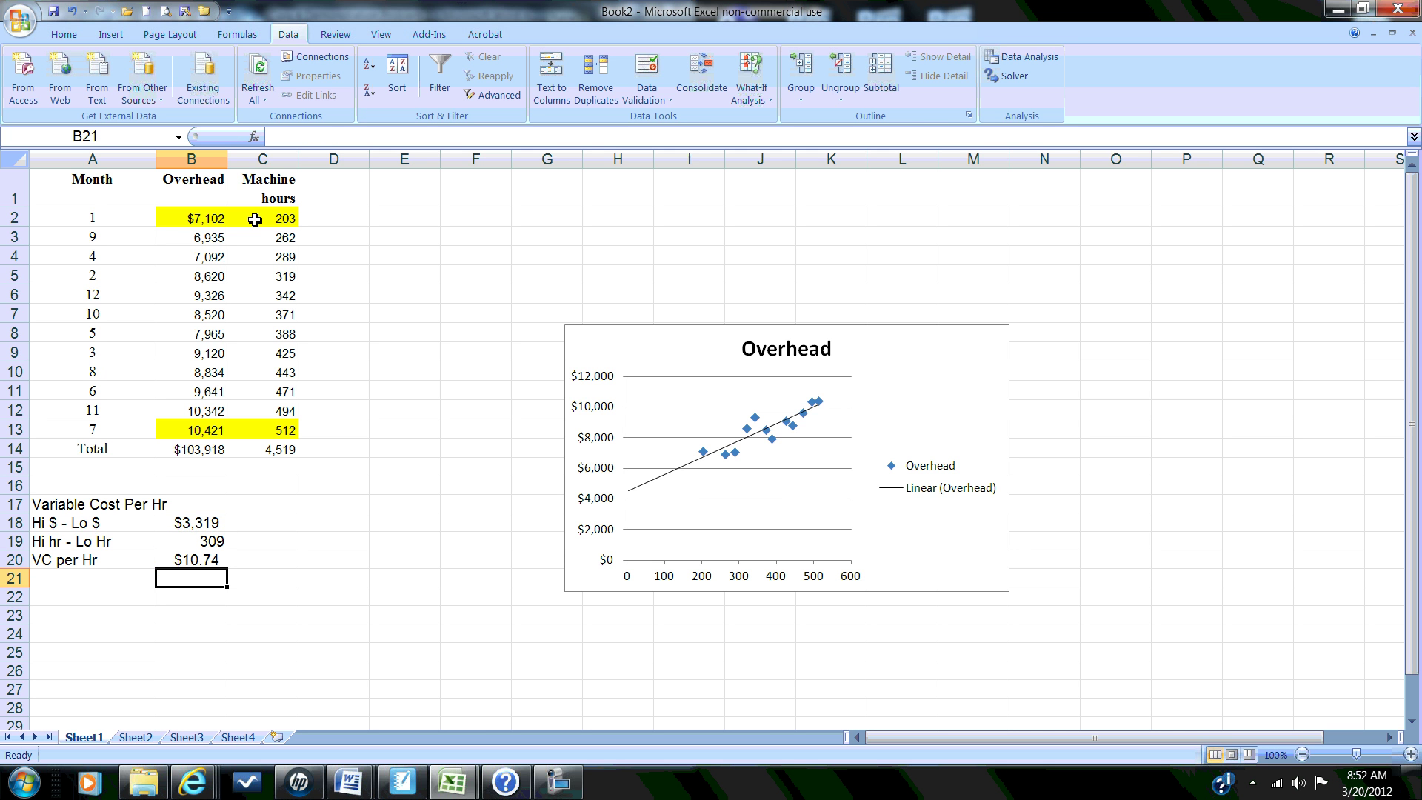
# Enter the fixed cost equation "FC = TC - VC" as text in A22 and dismiss the system notification.
pyautogui.press('Down')
pyautogui.press('Left')
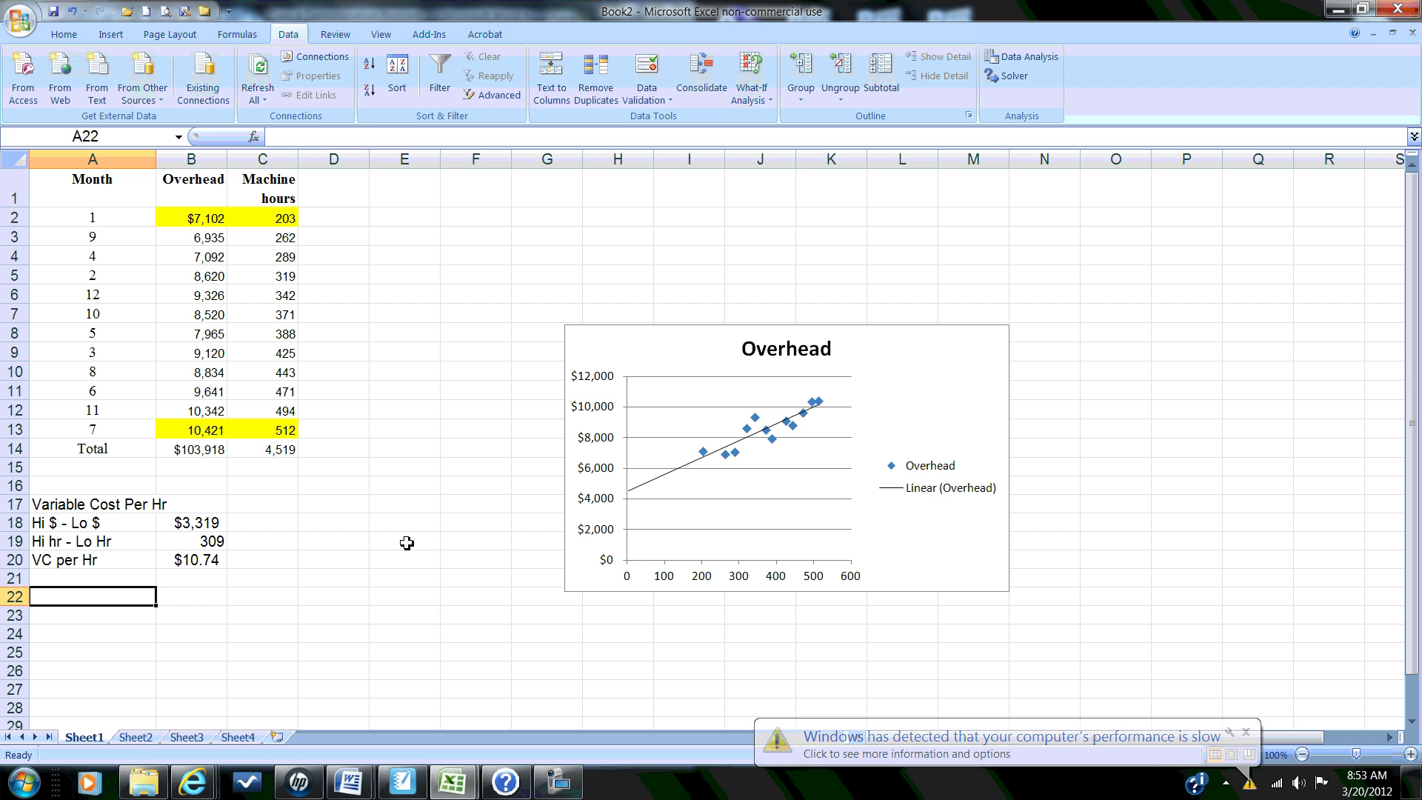
pyautogui.write('FC ')
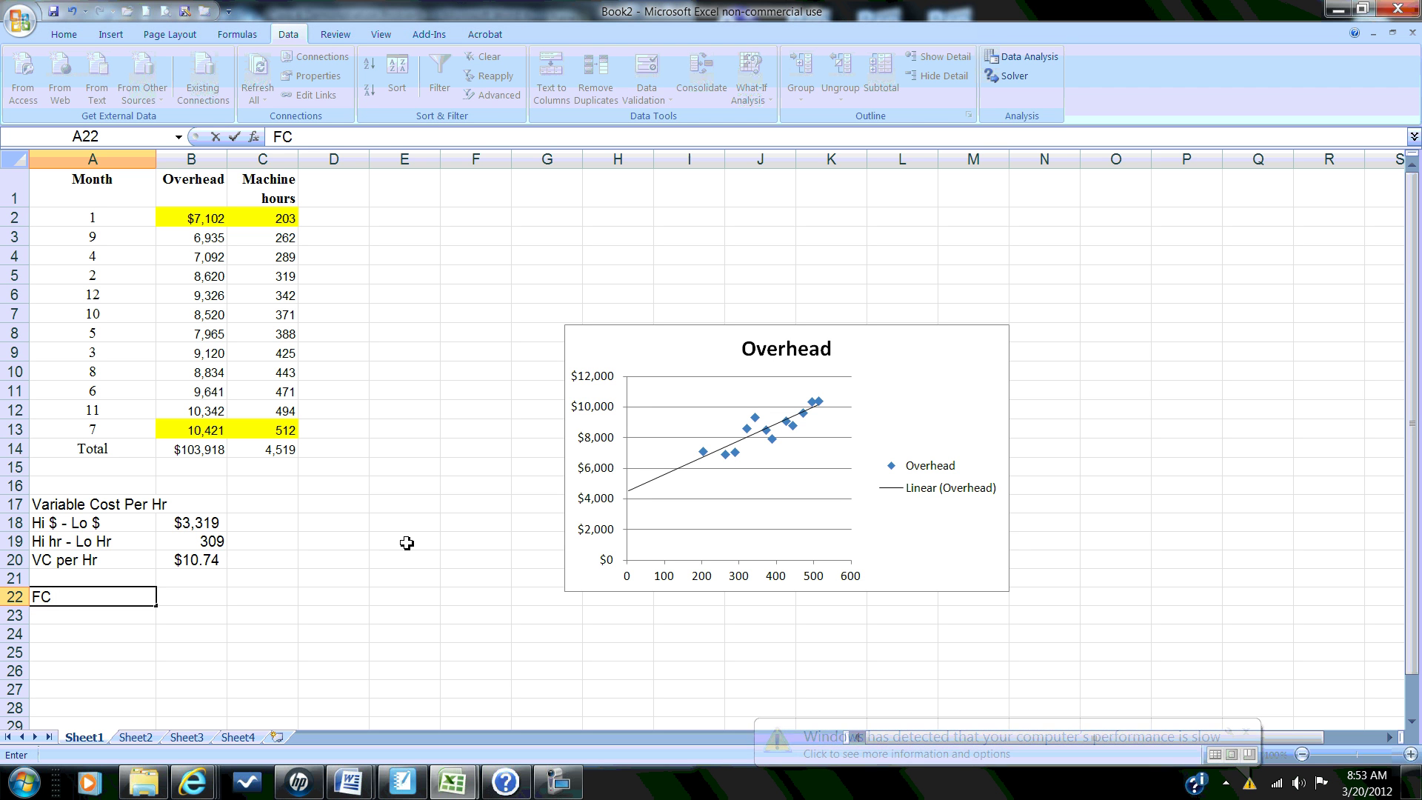
pyautogui.write('=')
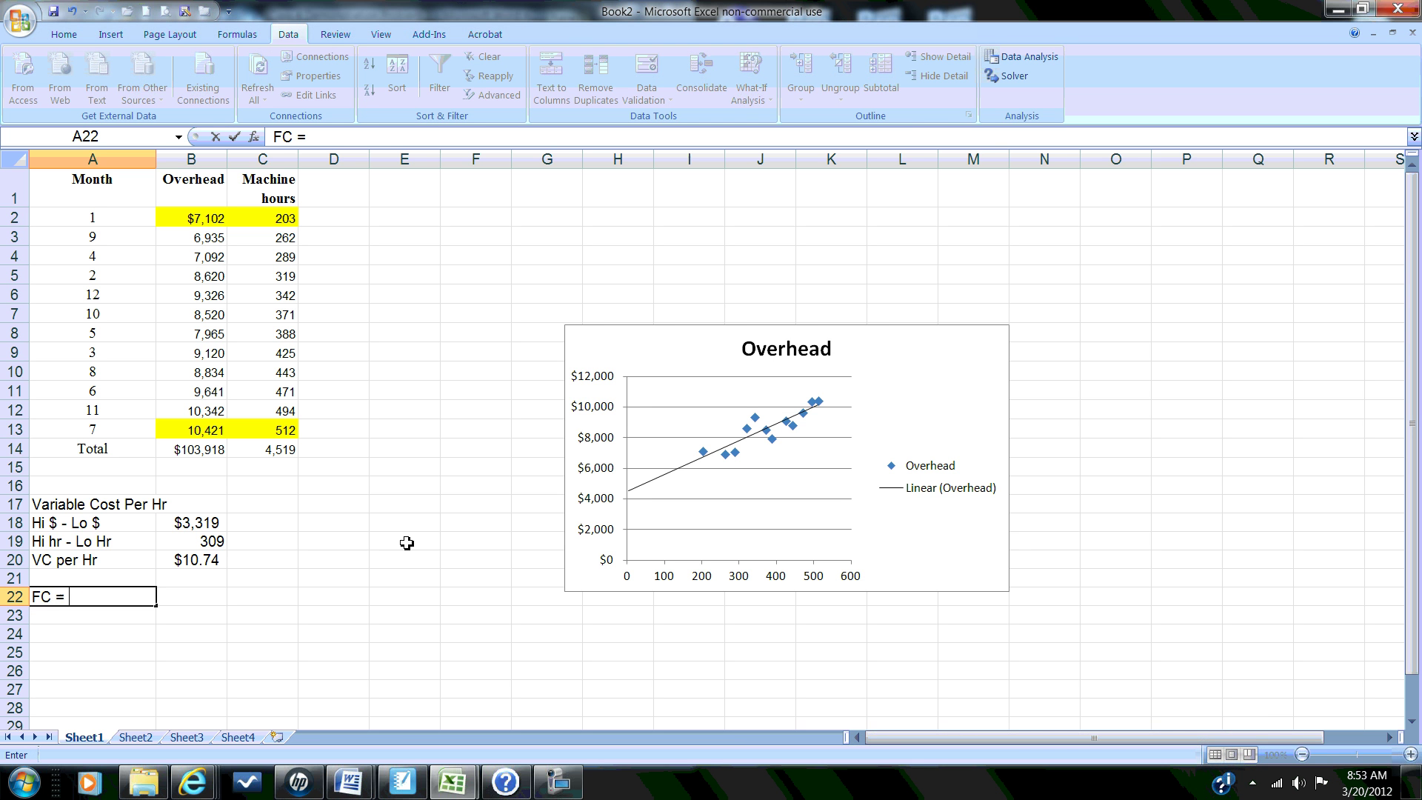
pyautogui.write(' TC - VC')
pyautogui.press('Return')
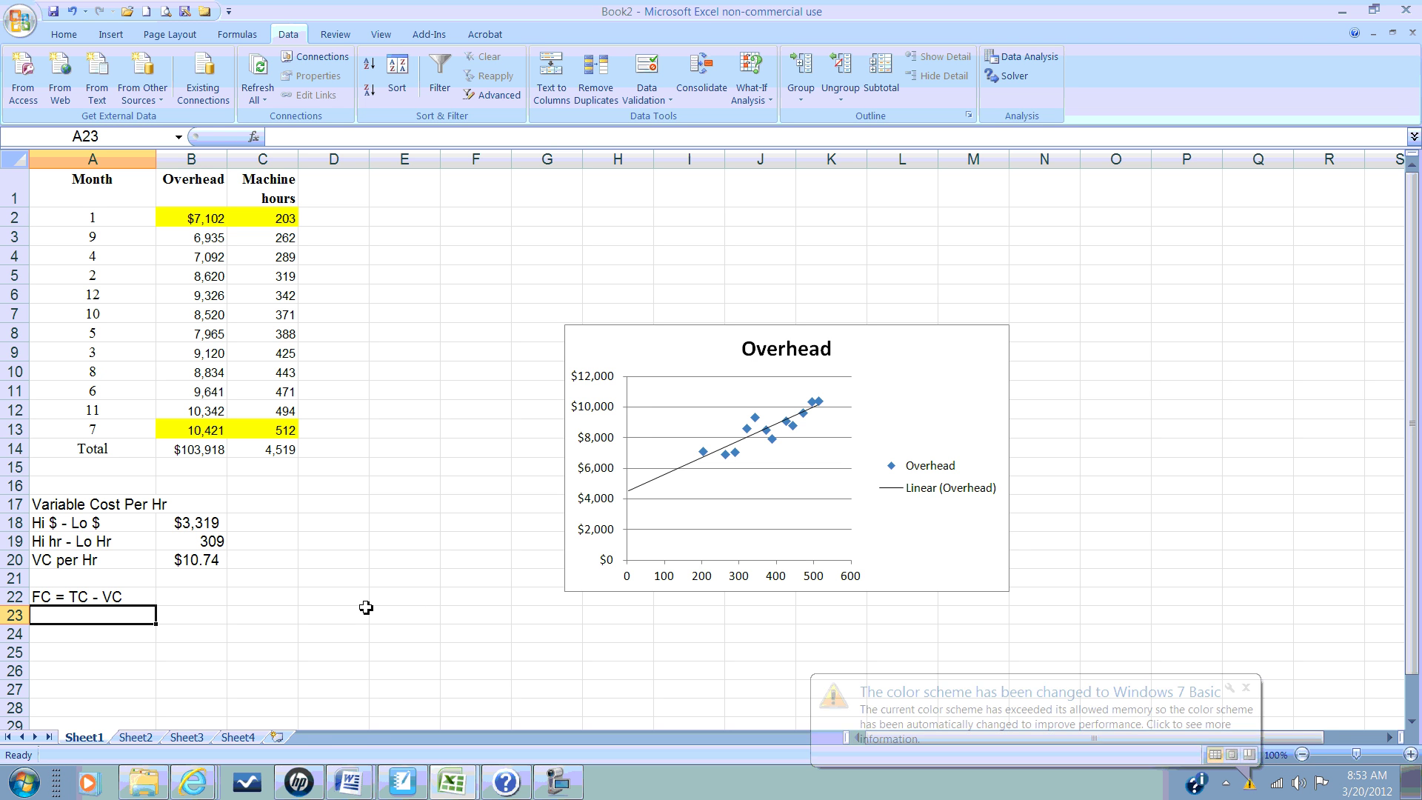
pyautogui.click(1246, 687)
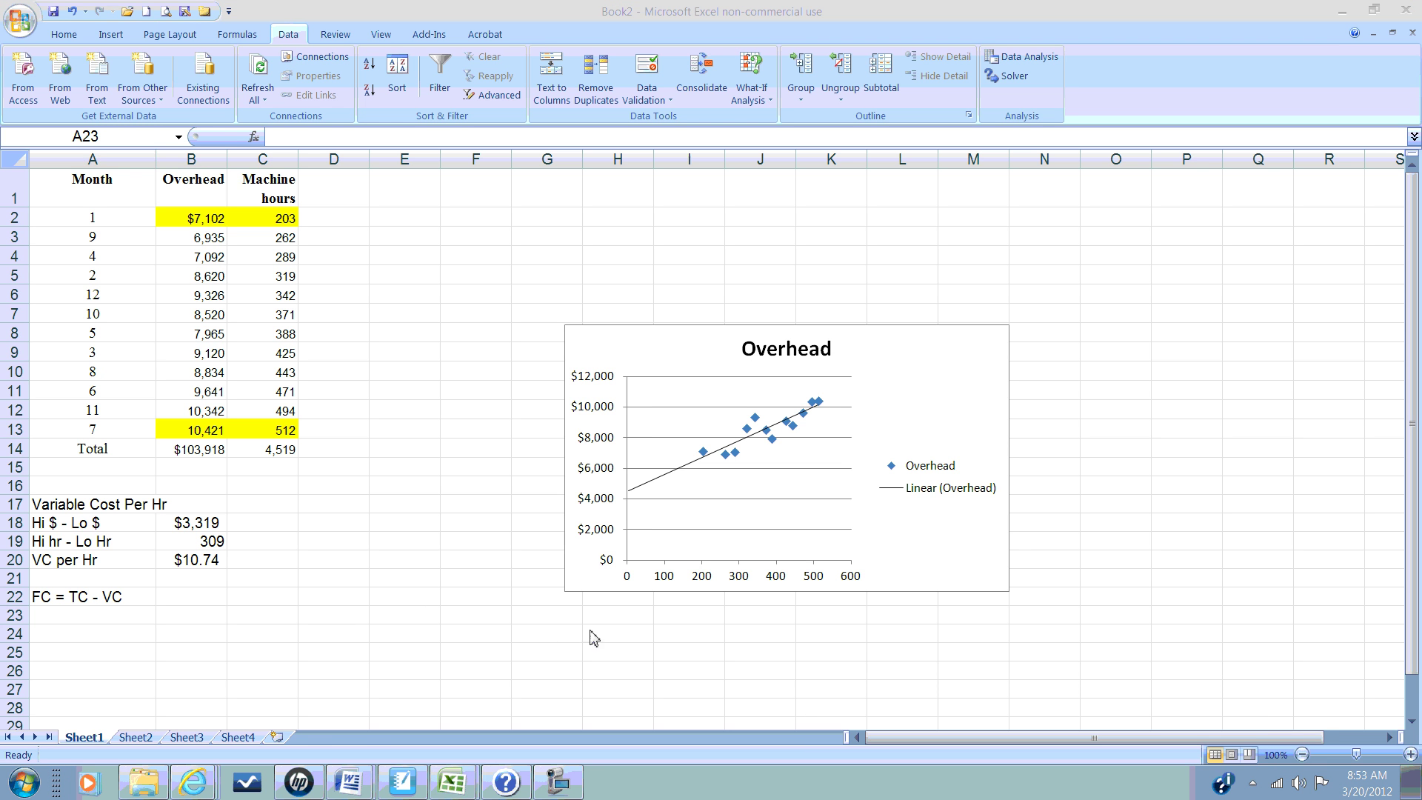
# Label A23 "Fc=" and bring the highest month's overhead into B23 with +B13.
pyautogui.click(151, 620)
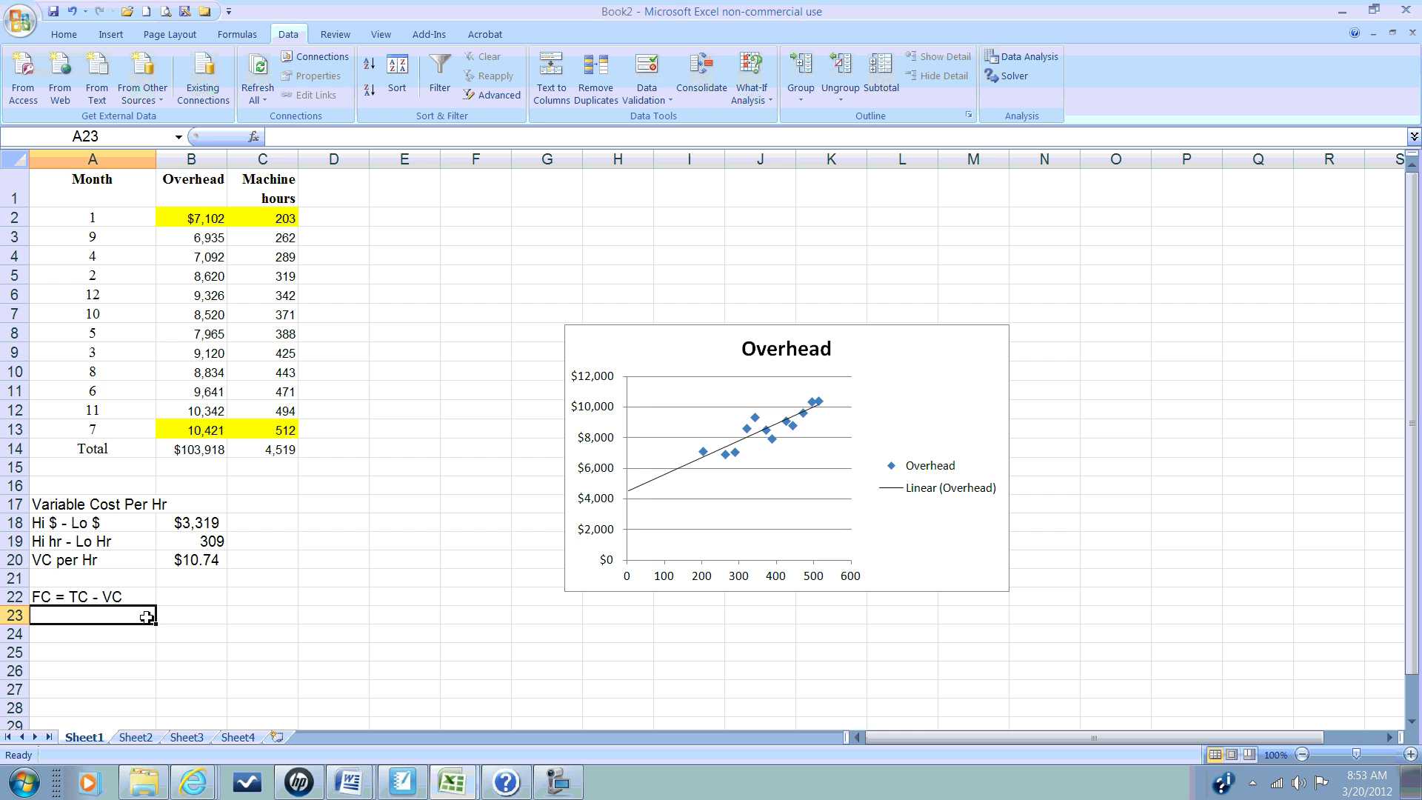
pyautogui.write('Fc')
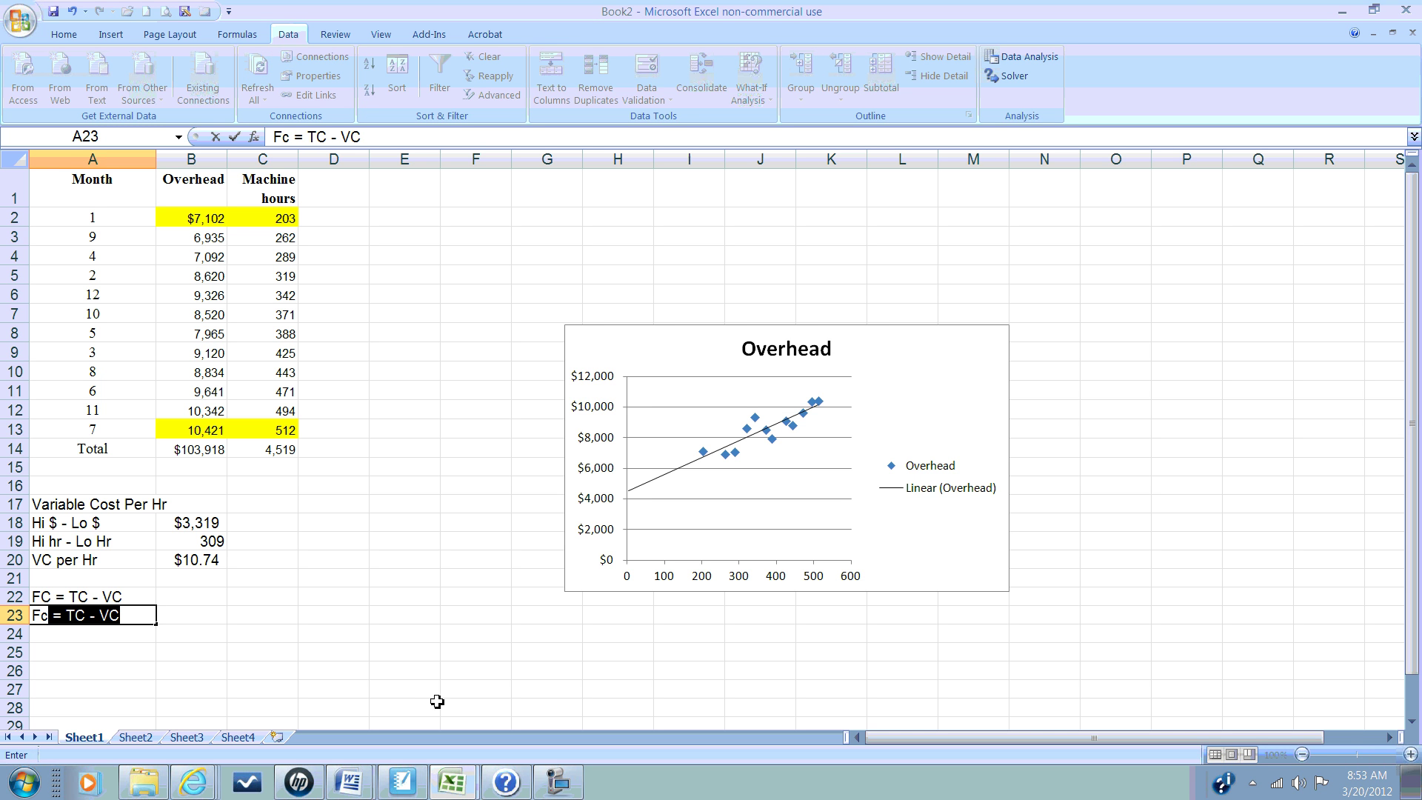
pyautogui.press('BackSpace')
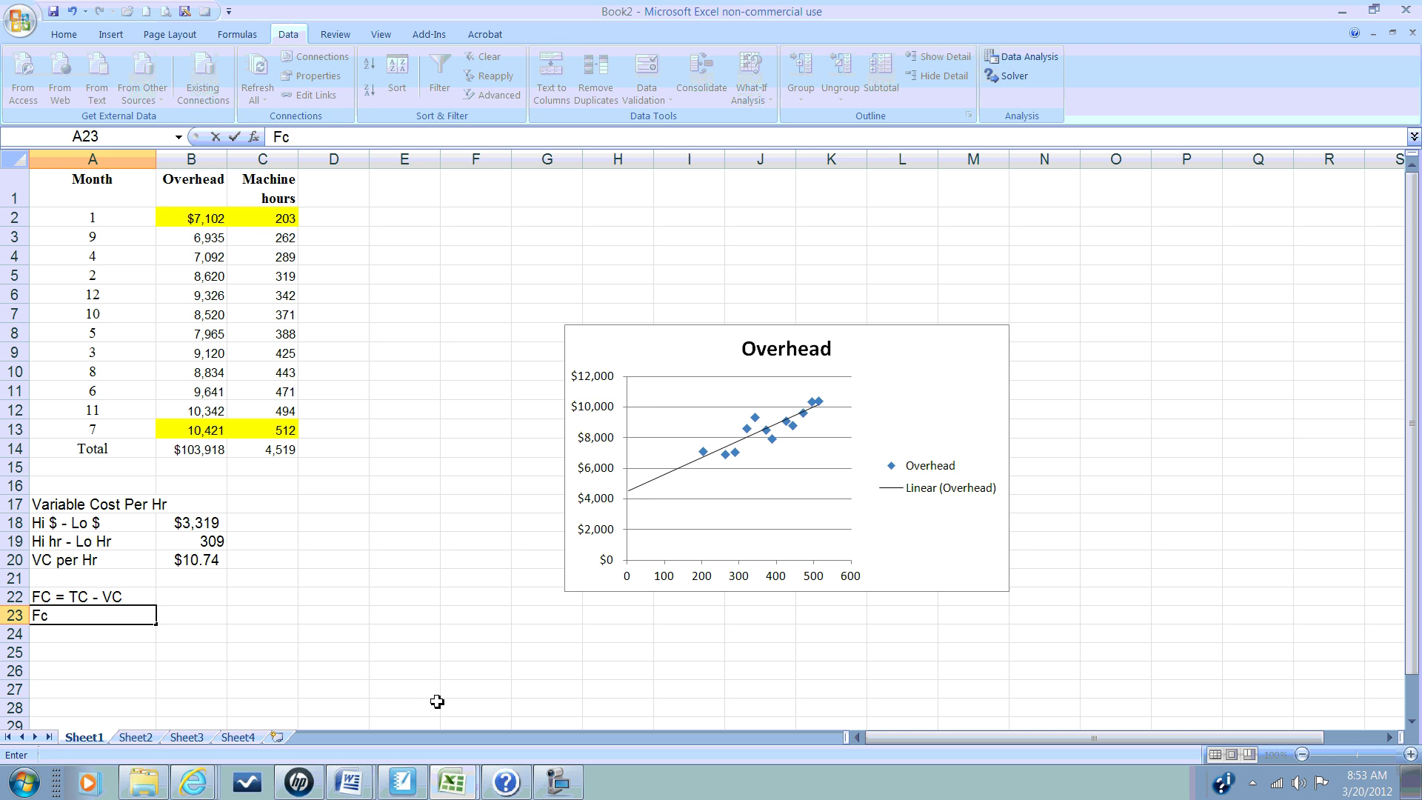
pyautogui.write('=')
pyautogui.press('Tab')
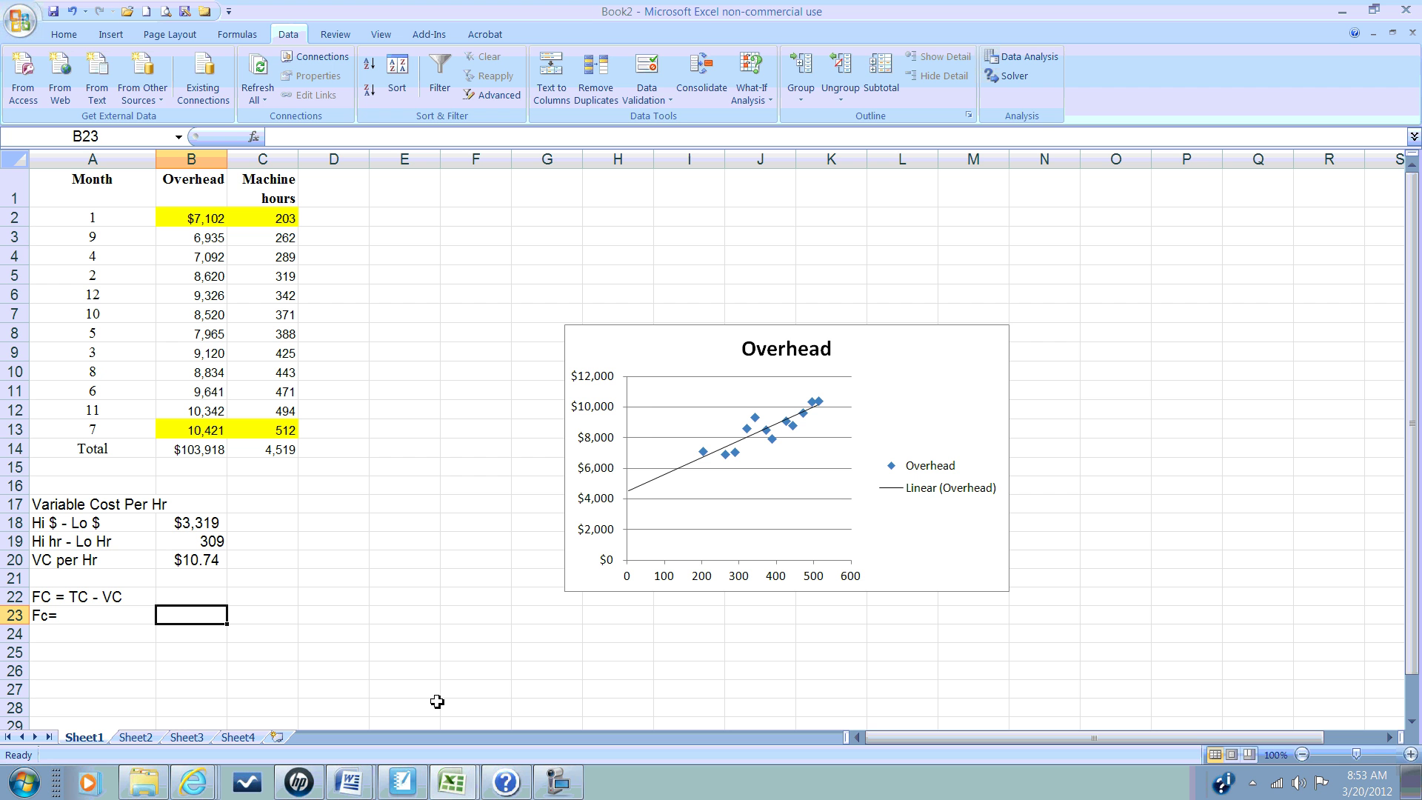
pyautogui.write('+')
pyautogui.press('Up')
pyautogui.press('Up')
pyautogui.press('Up')
pyautogui.press('Up')
pyautogui.press('Up')
pyautogui.press('Up')
pyautogui.press('Up')
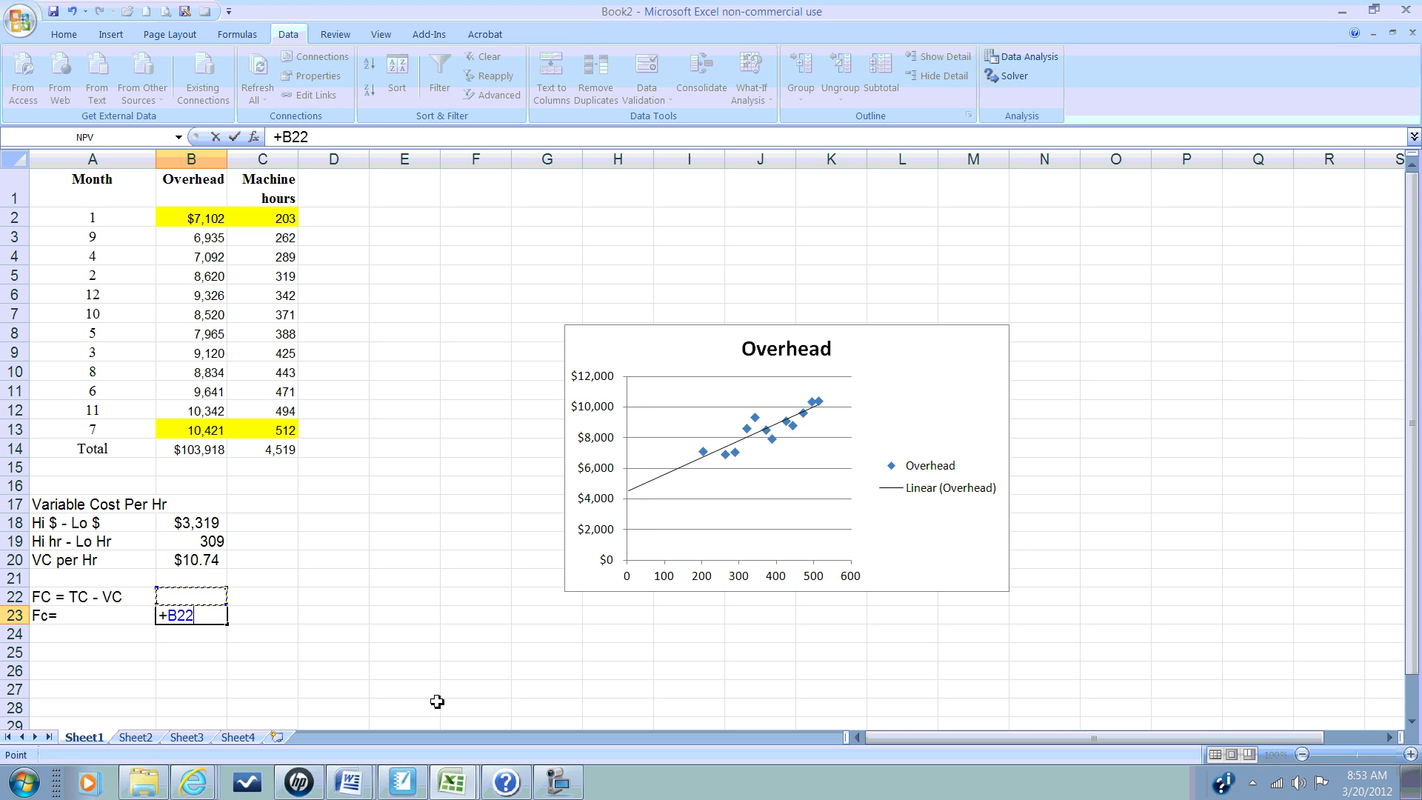
pyautogui.press('Up')
pyautogui.press('Up')
pyautogui.press('Up')
pyautogui.press('Return')
# Calculate the highest month's total variable cost in C23 with =C13*B20.
pyautogui.press('Up')
pyautogui.press('Right')
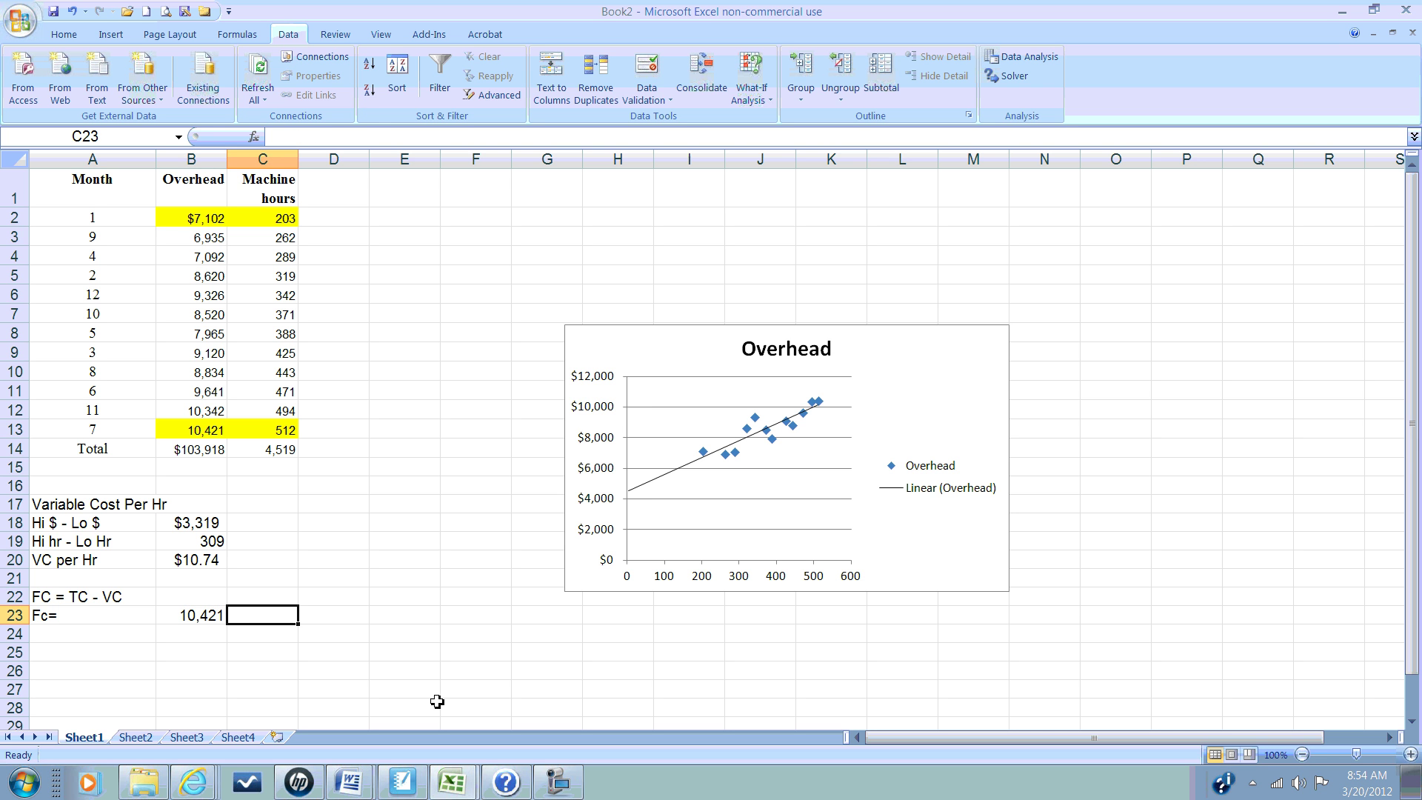
pyautogui.write('=')
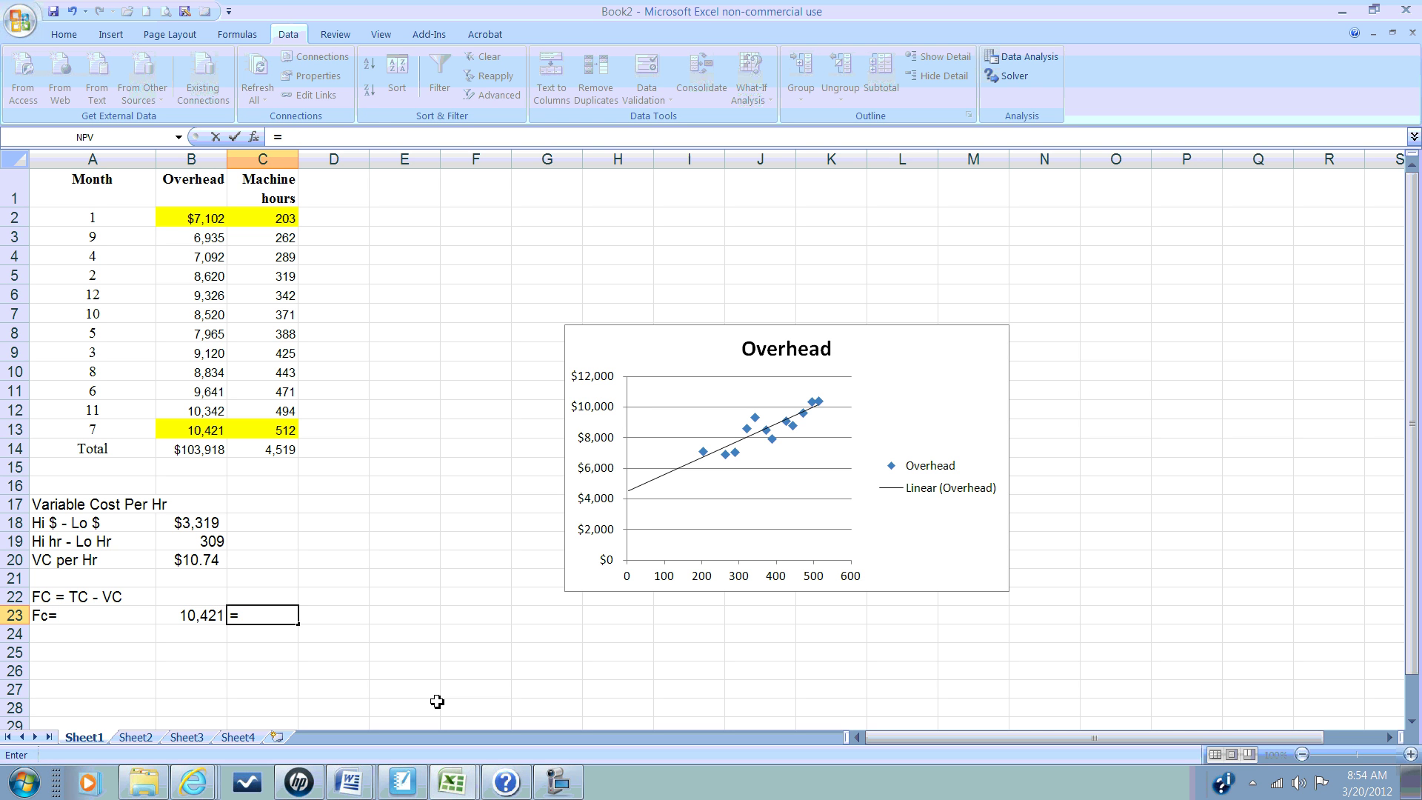
pyautogui.press('Up')
pyautogui.press('Up')
pyautogui.press('Up')
pyautogui.press('Up')
pyautogui.press('Up')
pyautogui.press('Up')
pyautogui.press('Up')
pyautogui.press('Up')
pyautogui.press('Up')
pyautogui.press('Up')
pyautogui.write('*')
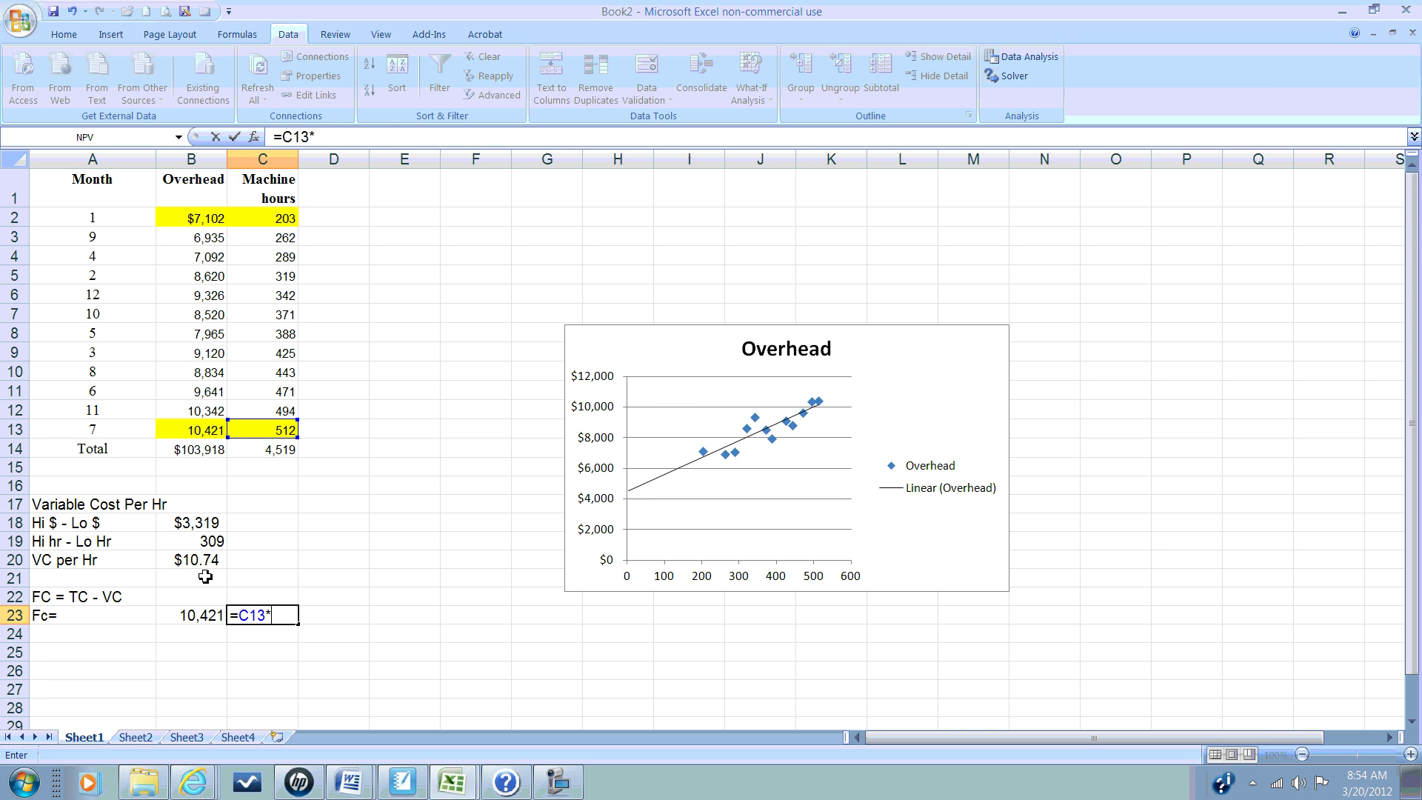
pyautogui.click(183, 562)
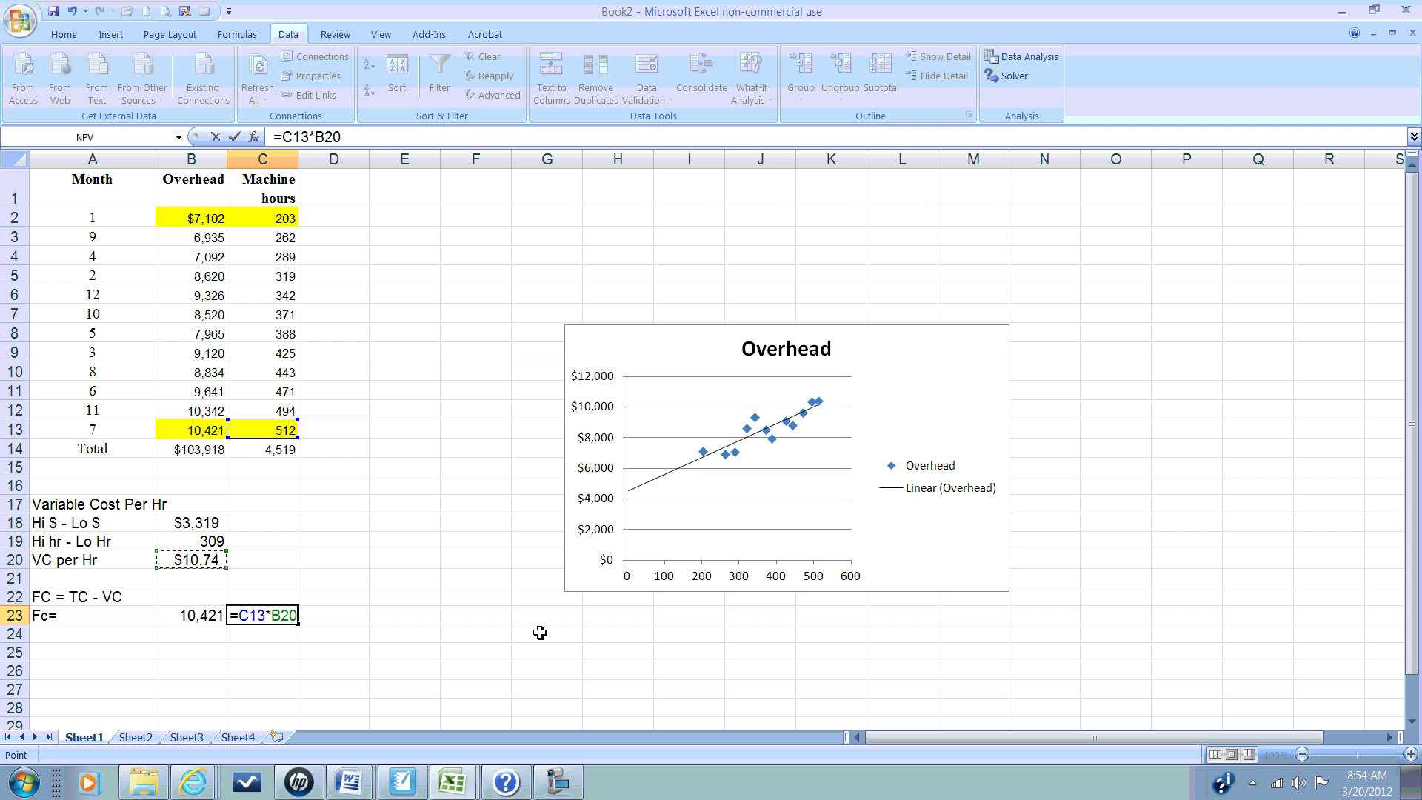
pyautogui.press('Return')
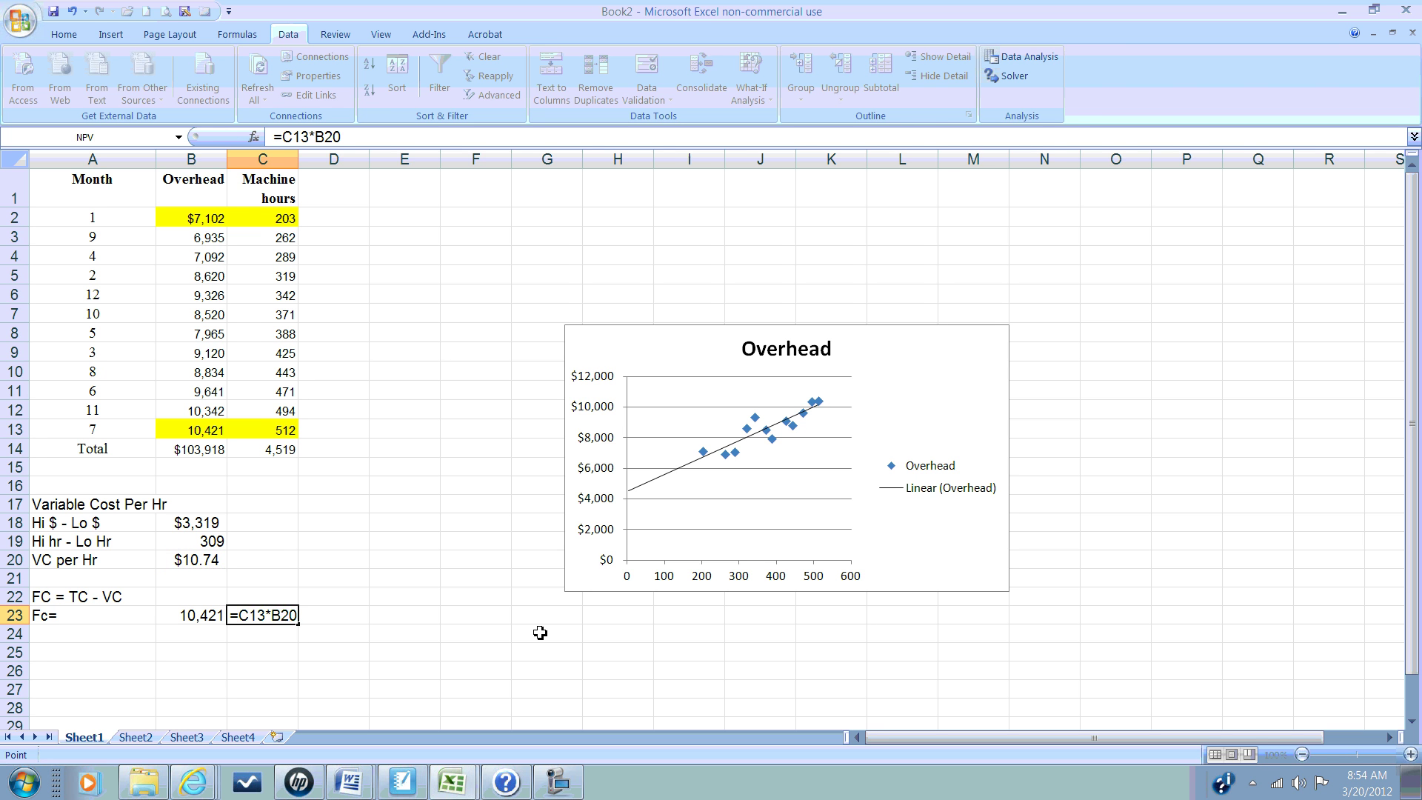
# Label A24 "FC=" and calculate the fixed cost in B24 with +B23-C23.
pyautogui.press('Left')
pyautogui.press('Left')
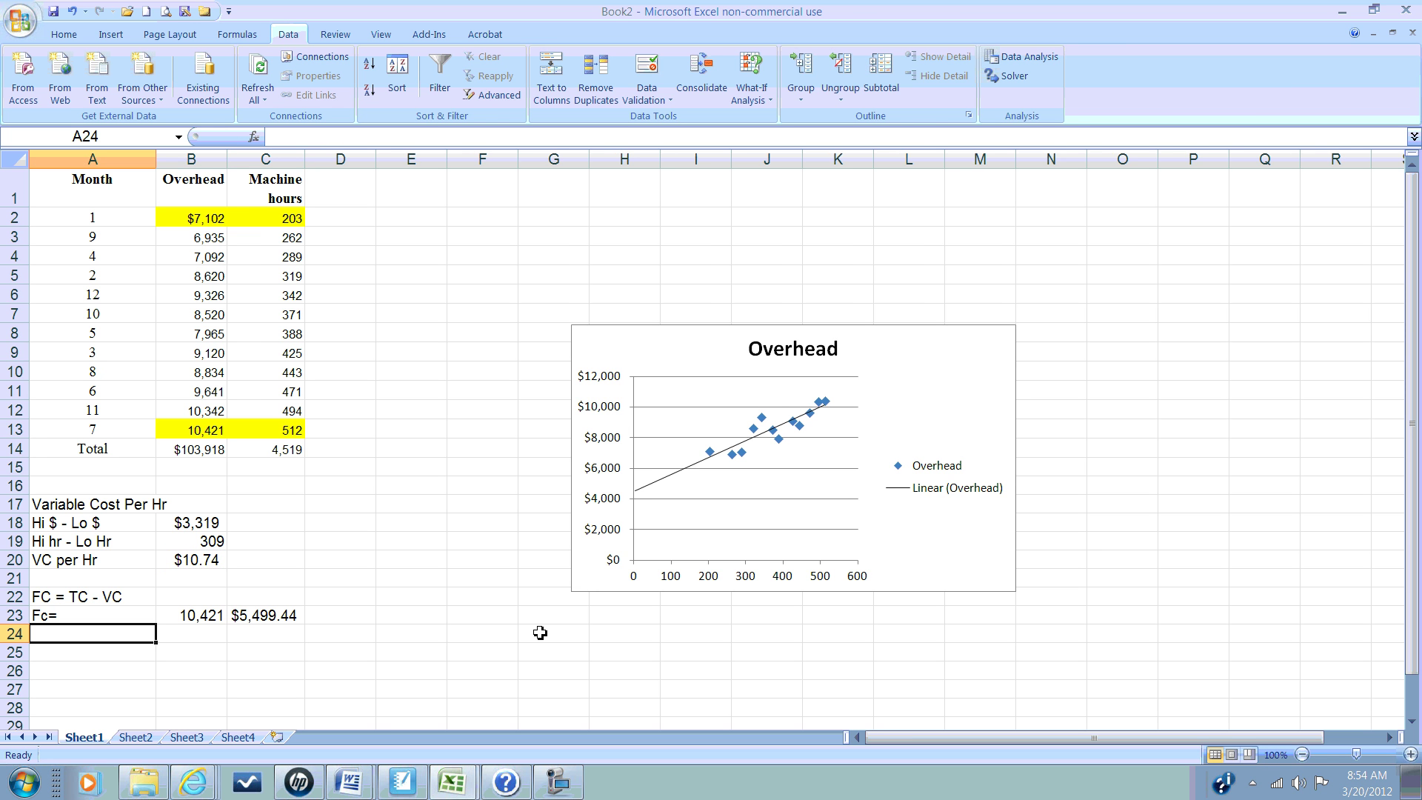
pyautogui.write('FC')
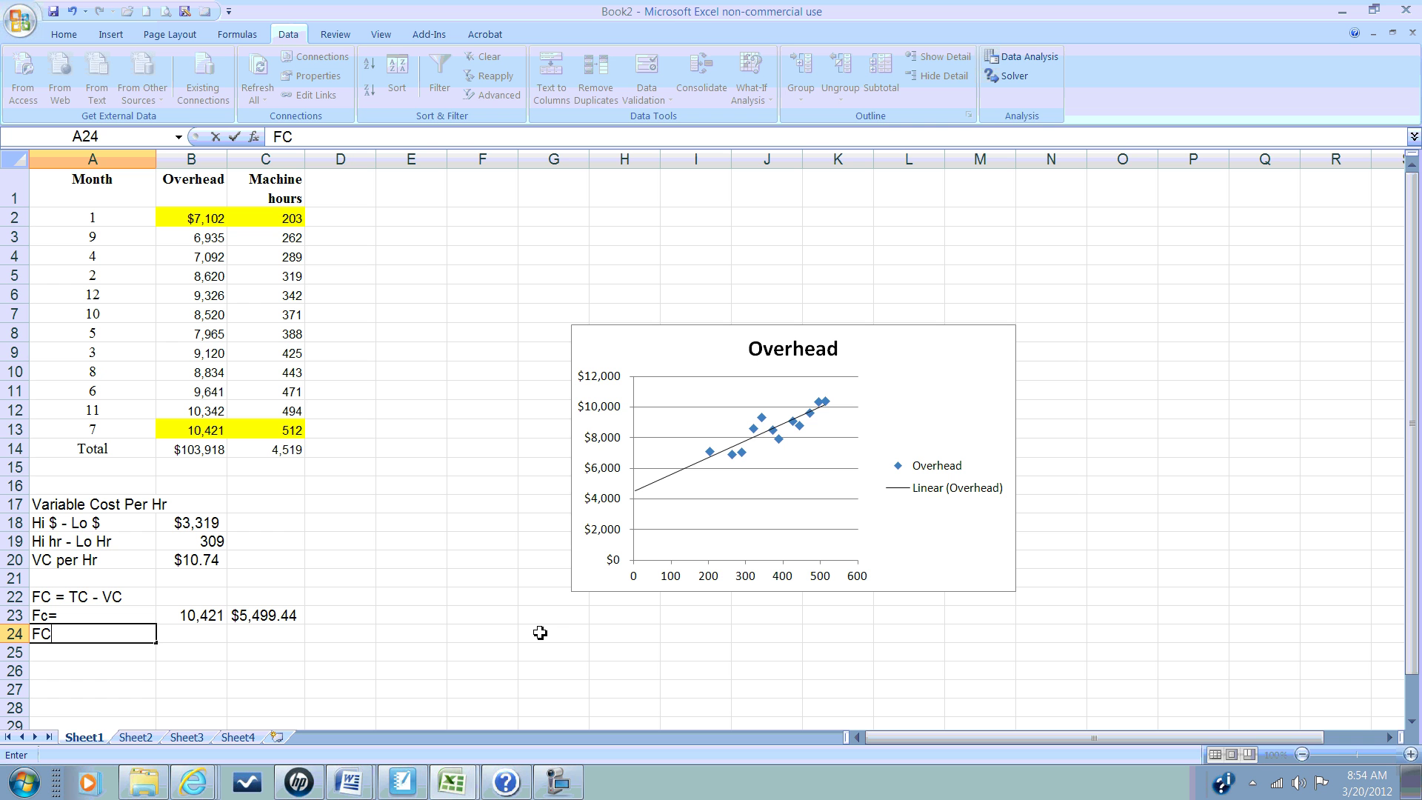
pyautogui.write('+')
pyautogui.press('BackSpace')
pyautogui.write('=')
pyautogui.press('Right')
pyautogui.write('+')
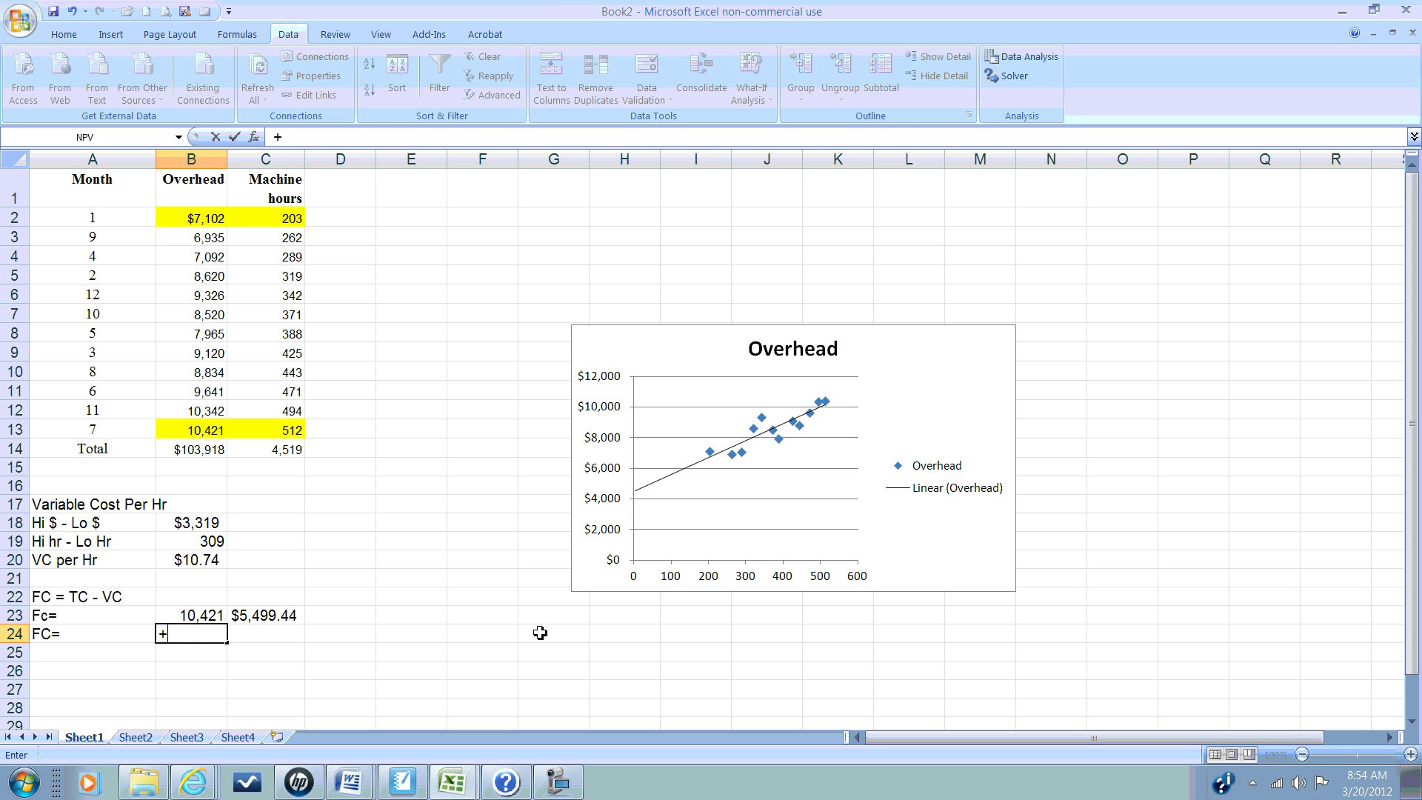
pyautogui.press('Up')
pyautogui.write('-')
pyautogui.press('Right')
pyautogui.press('Up')
pyautogui.press('Return')
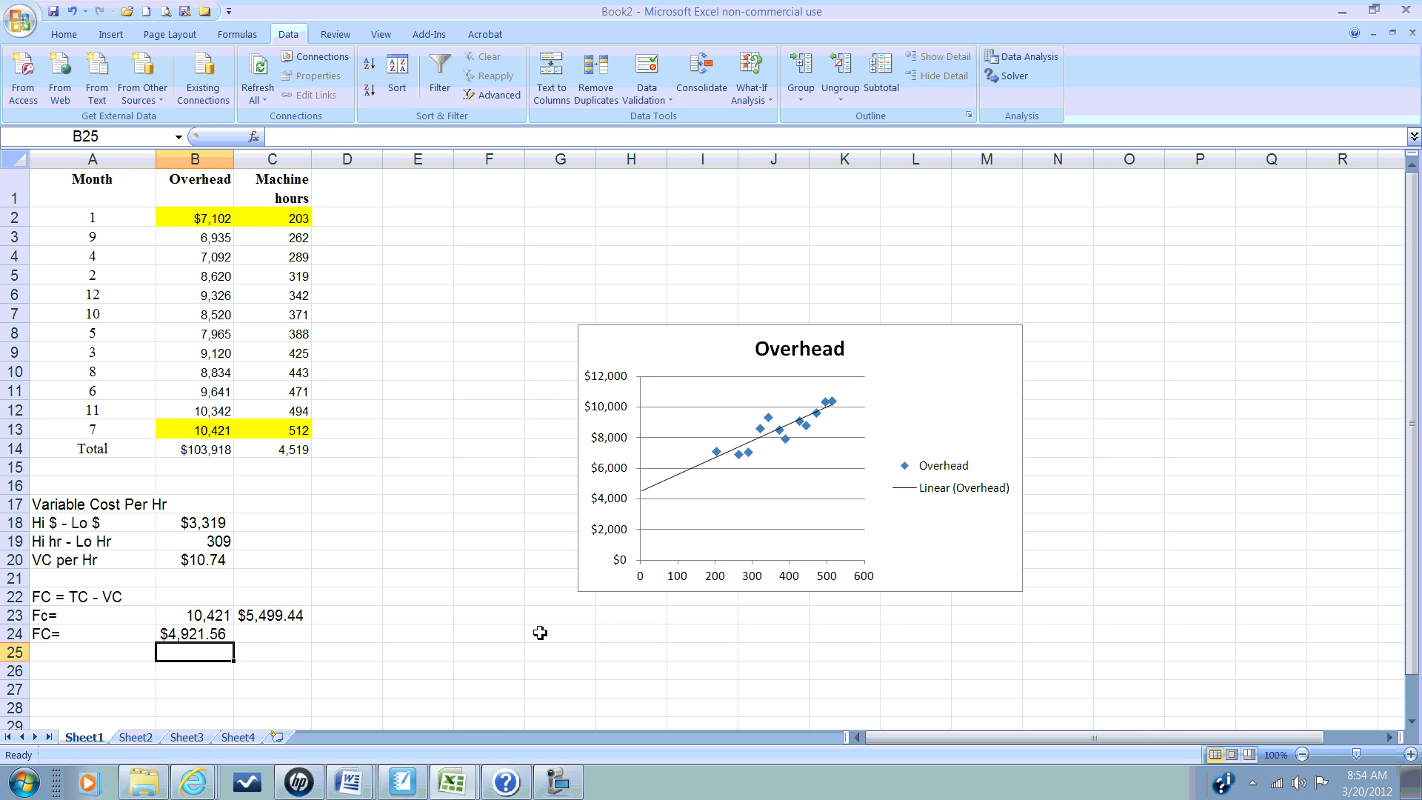
# Reduce the fixed cost in B24 to zero decimal places.
pyautogui.press('Up')
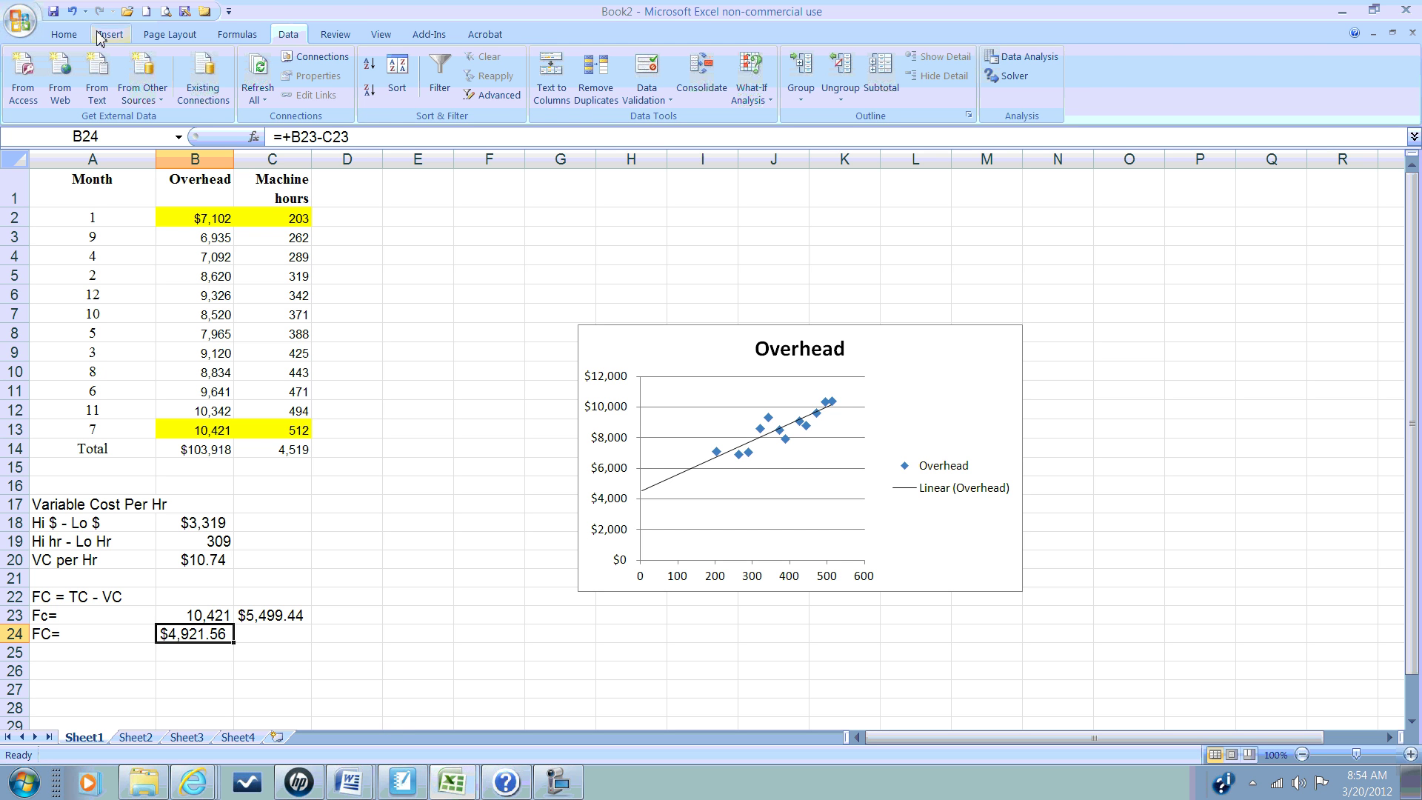
pyautogui.click(63, 34)
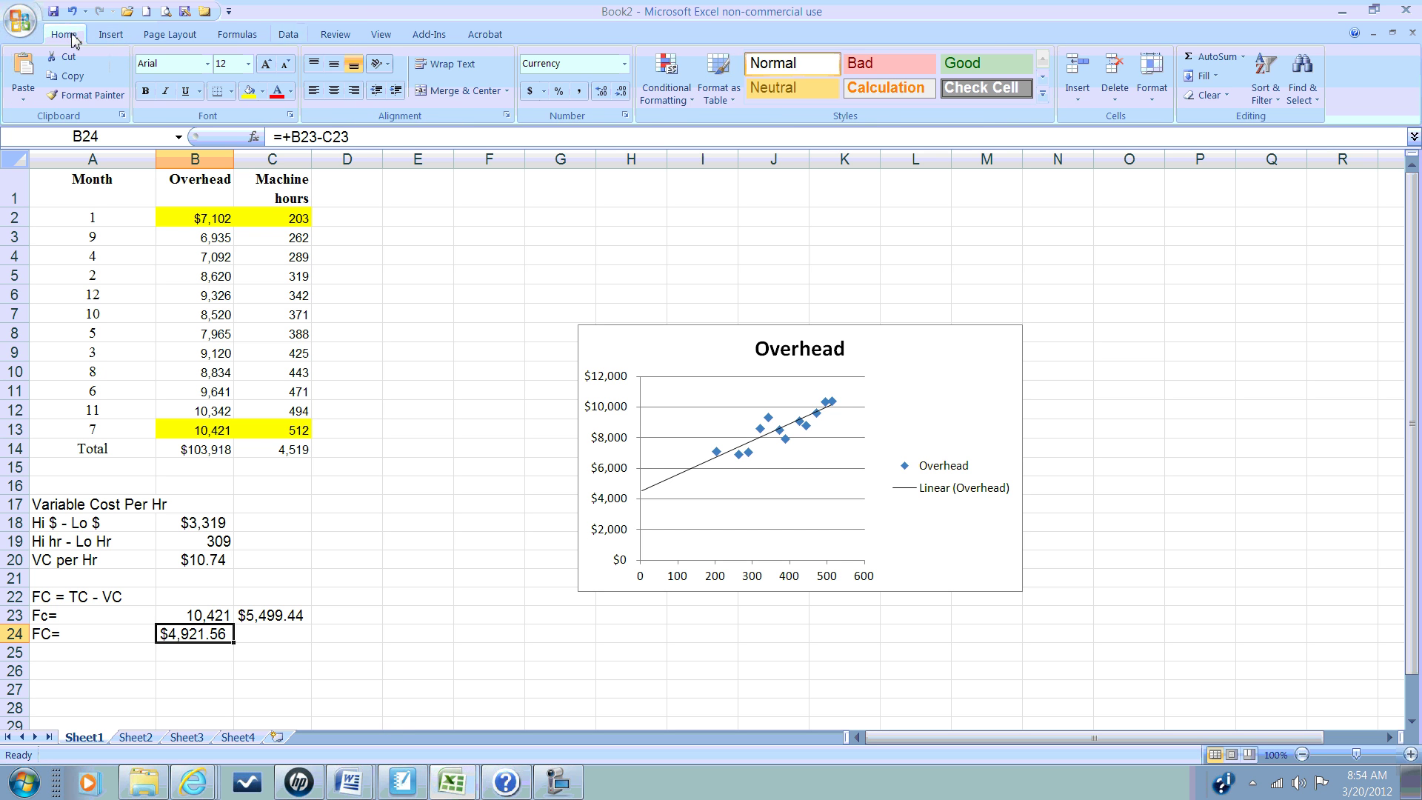
pyautogui.click(620, 90)
pyautogui.click(620, 90)
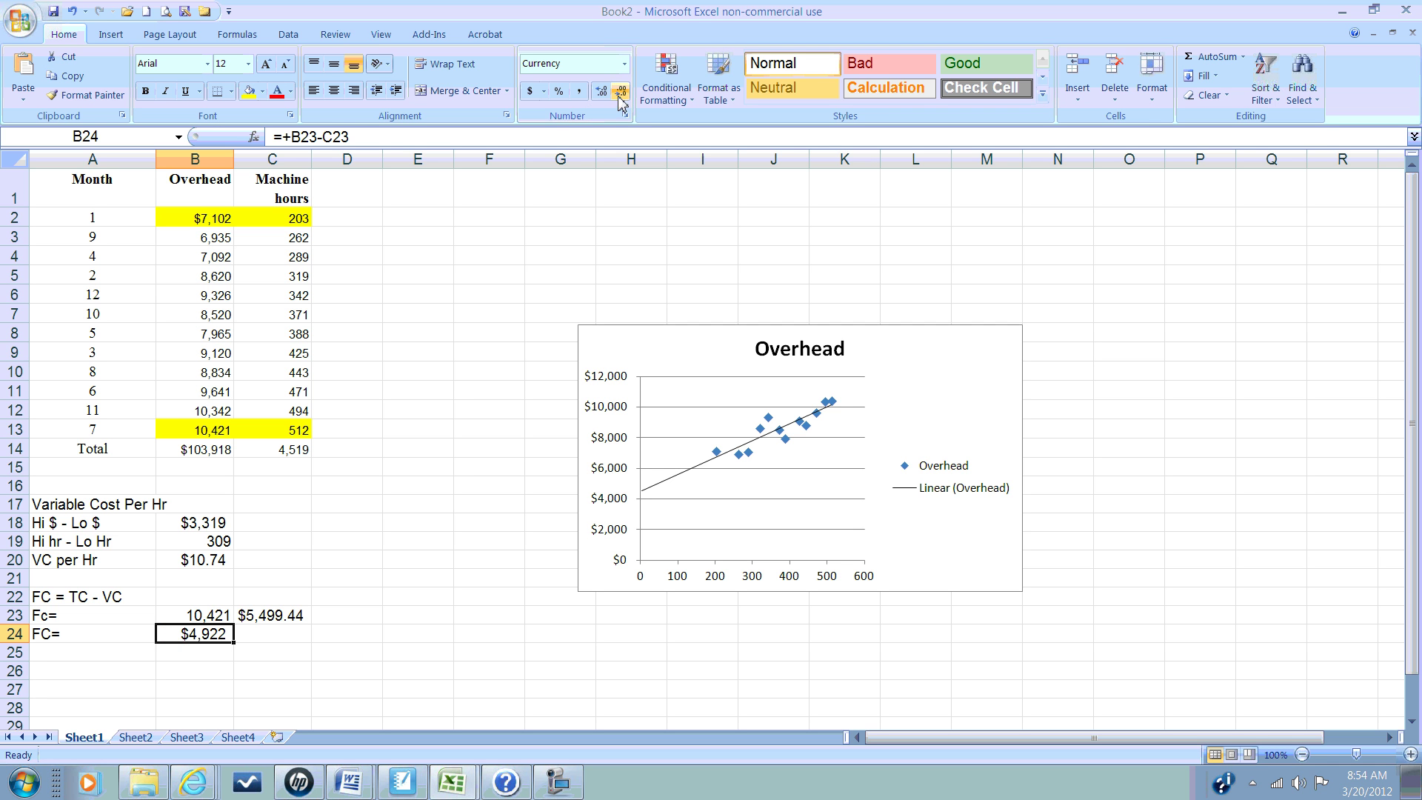
pyautogui.click(224, 667)
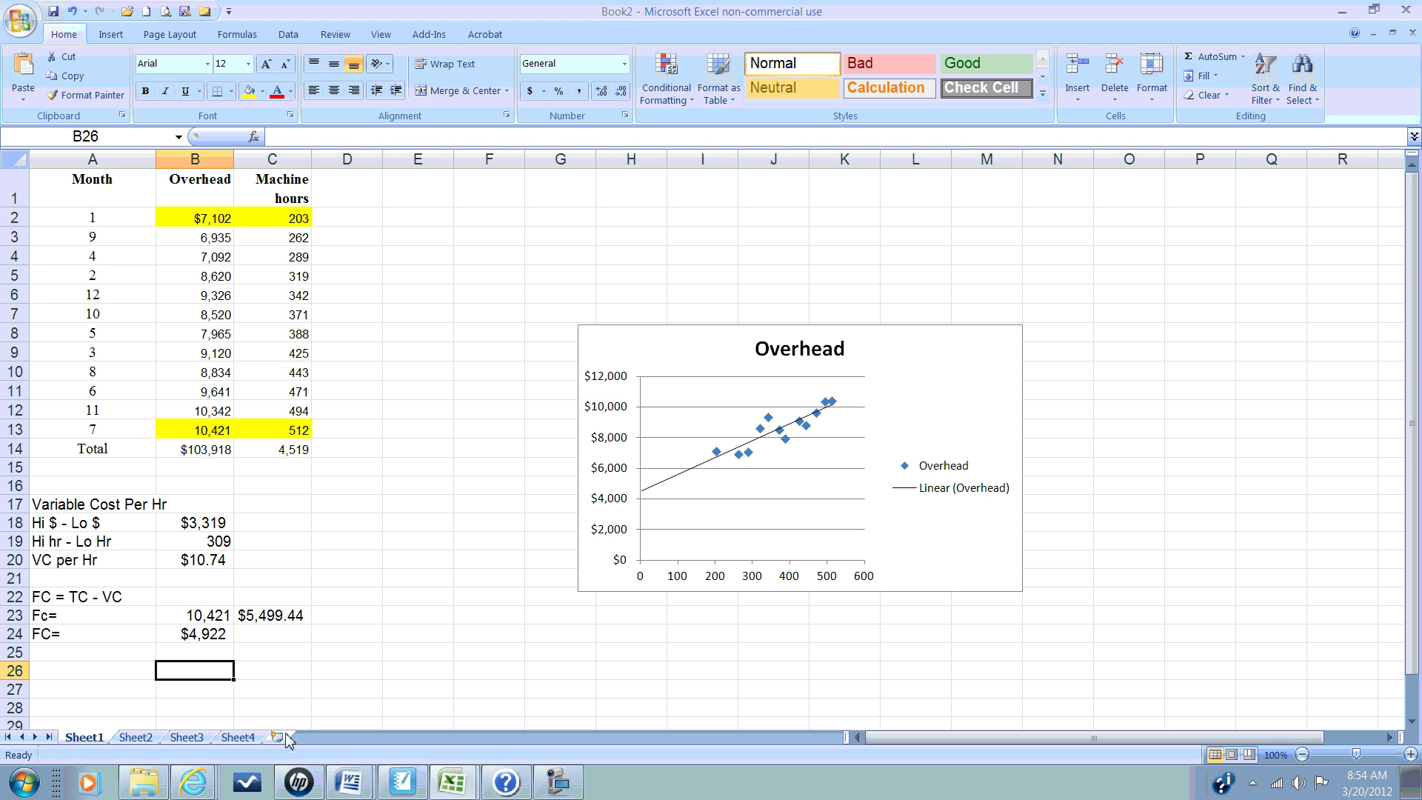
pyautogui.click(135, 672)
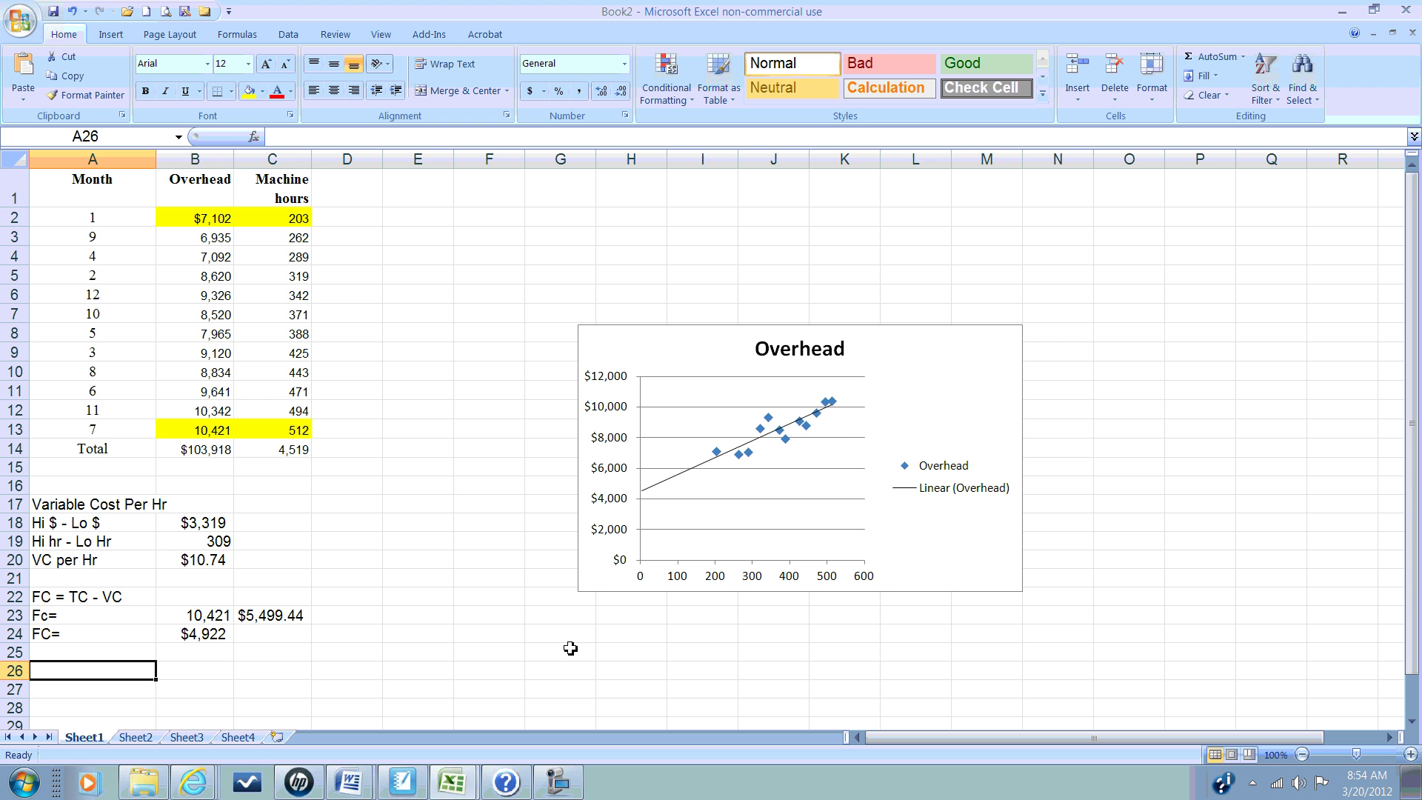
pyautogui.click(83, 601)
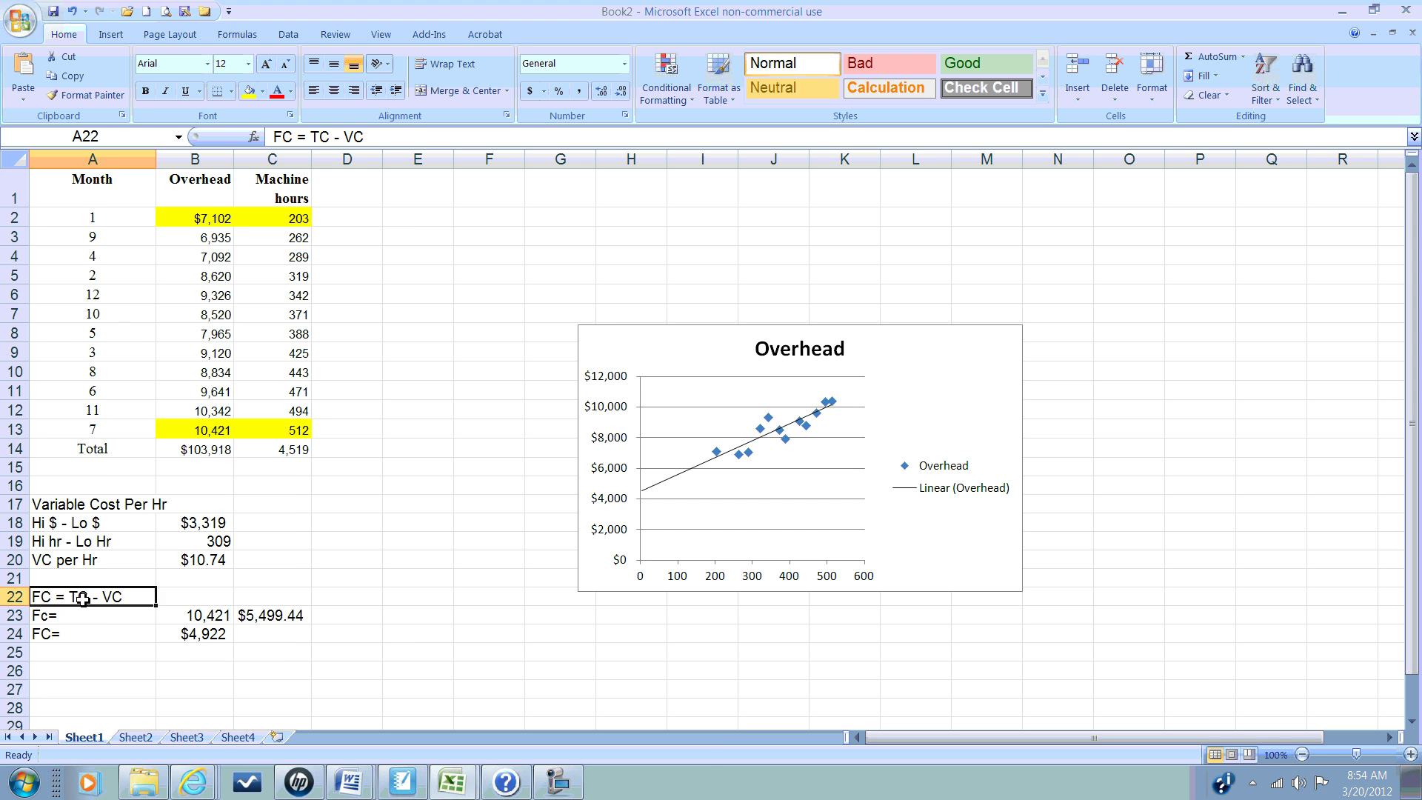
pyautogui.rightClick(83, 601)
pyautogui.click(139, 343)
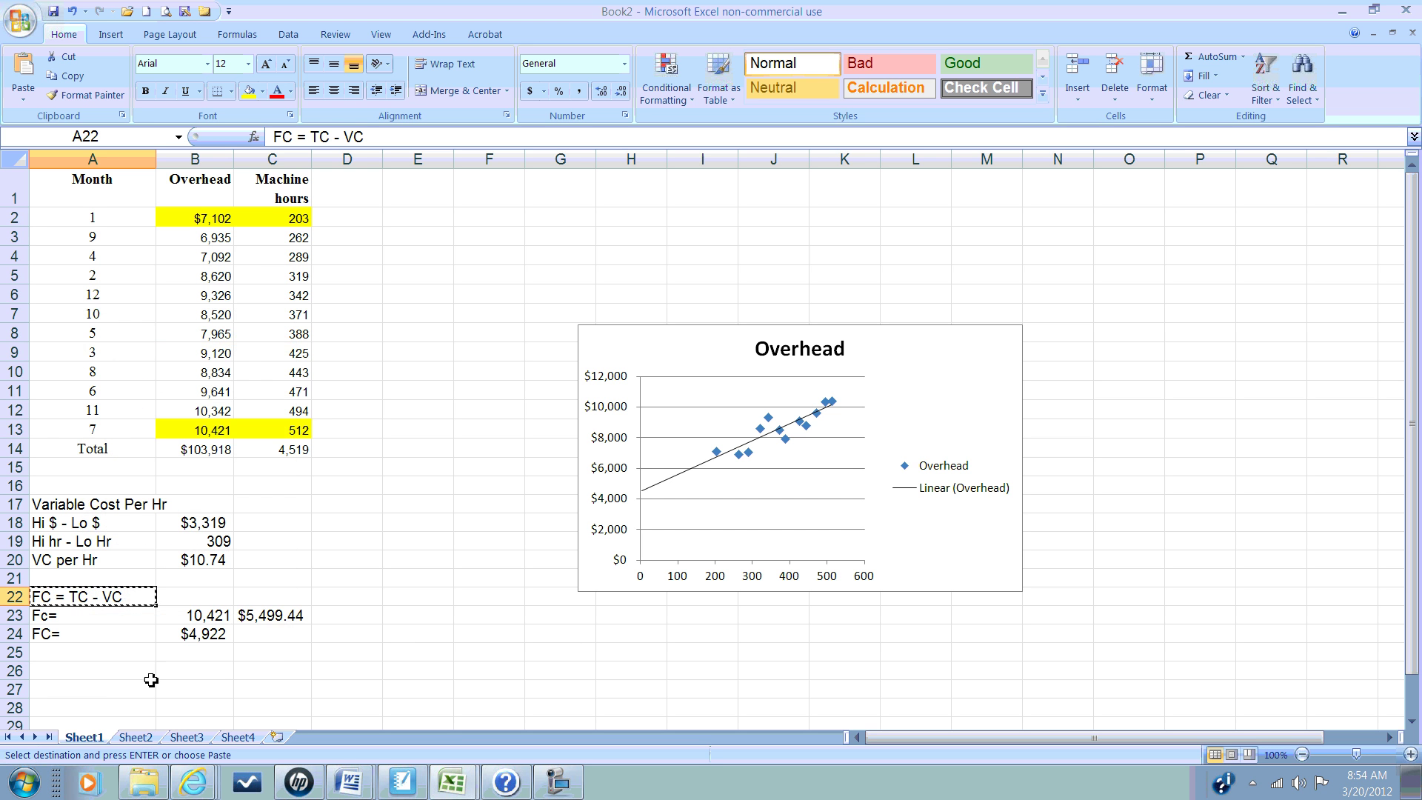
pyautogui.click(129, 672)
pyautogui.rightClick(129, 672)
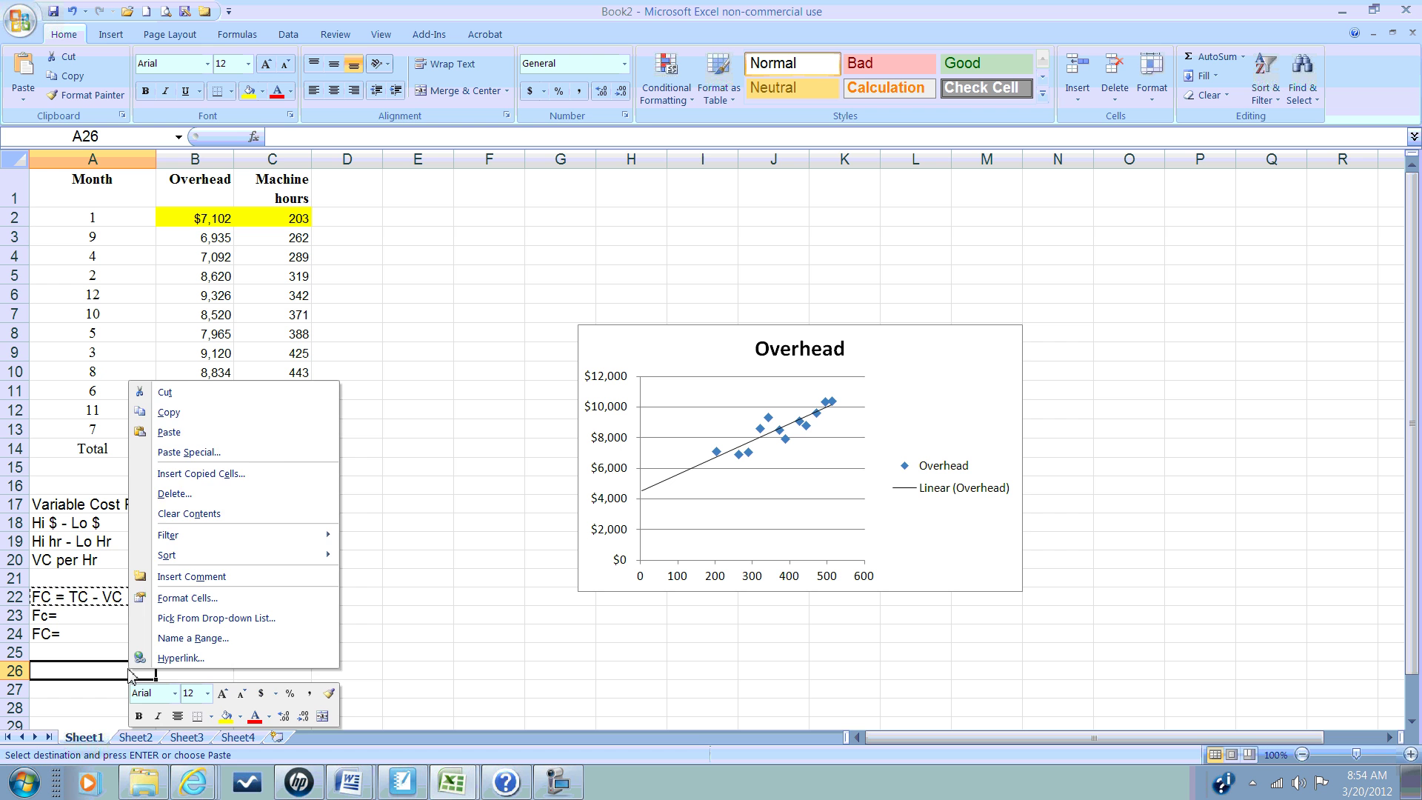
pyautogui.click(169, 415)
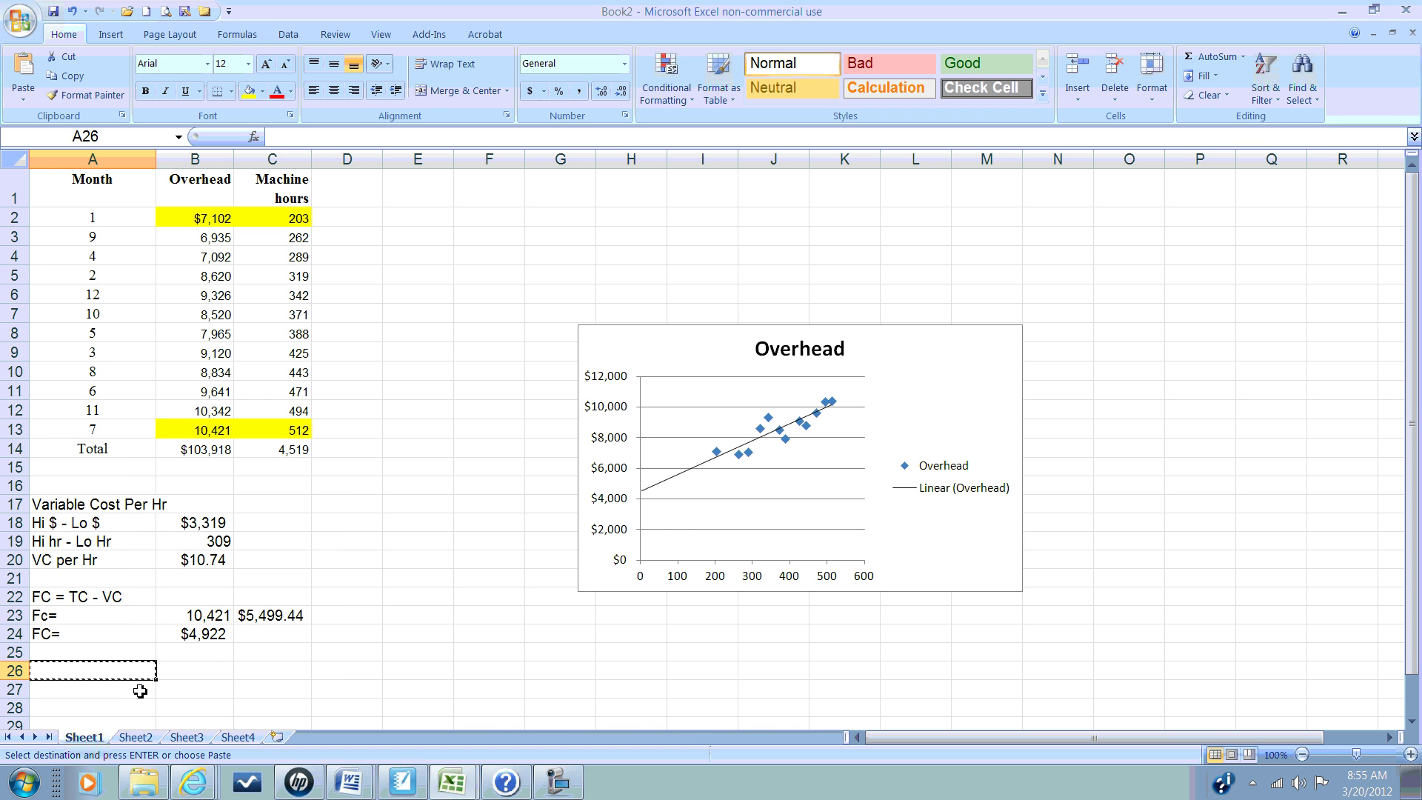
pyautogui.press('Escape')
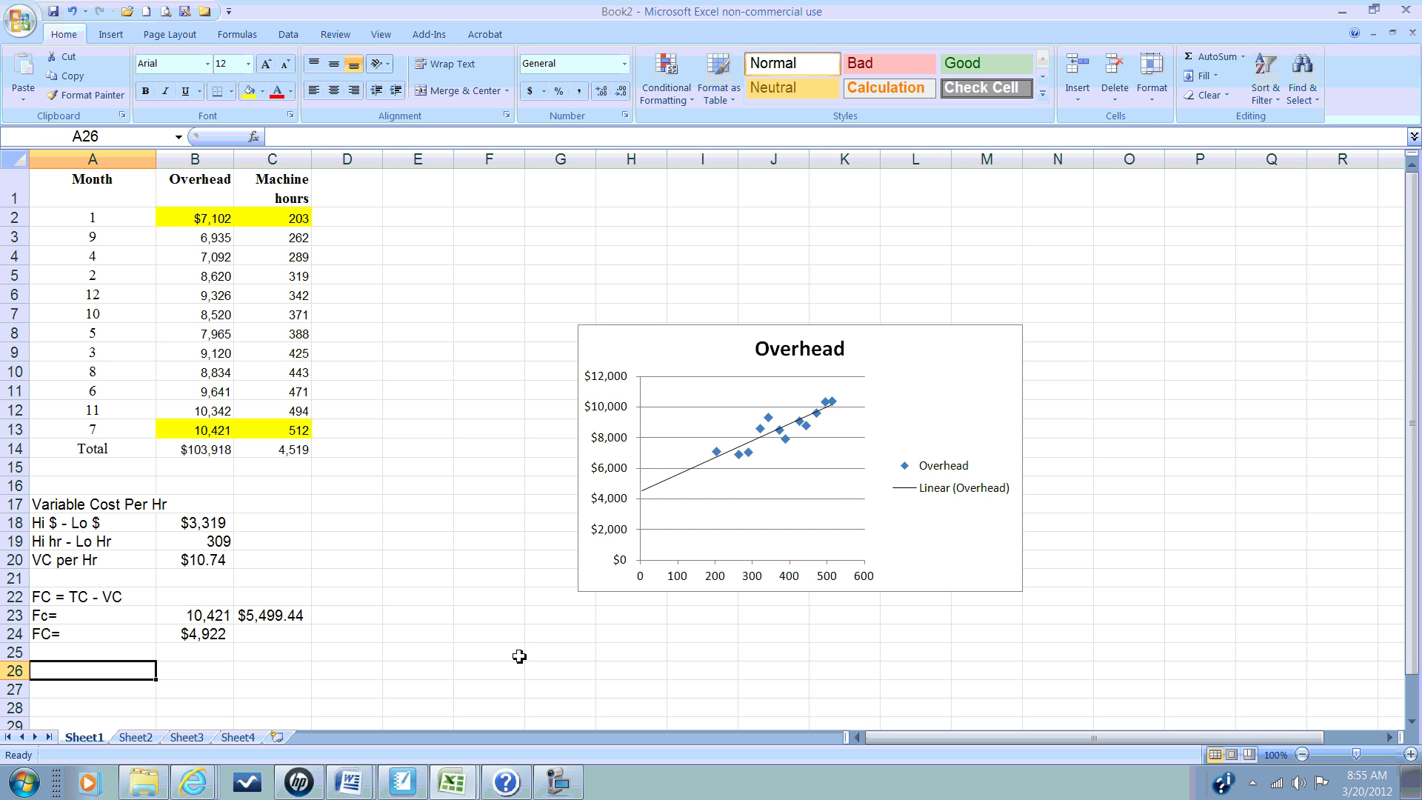
# Label cell A26 "FC @ Lo" for the fixed cost at the lowest month.
pyautogui.write('FG')
pyautogui.press('BackSpace')
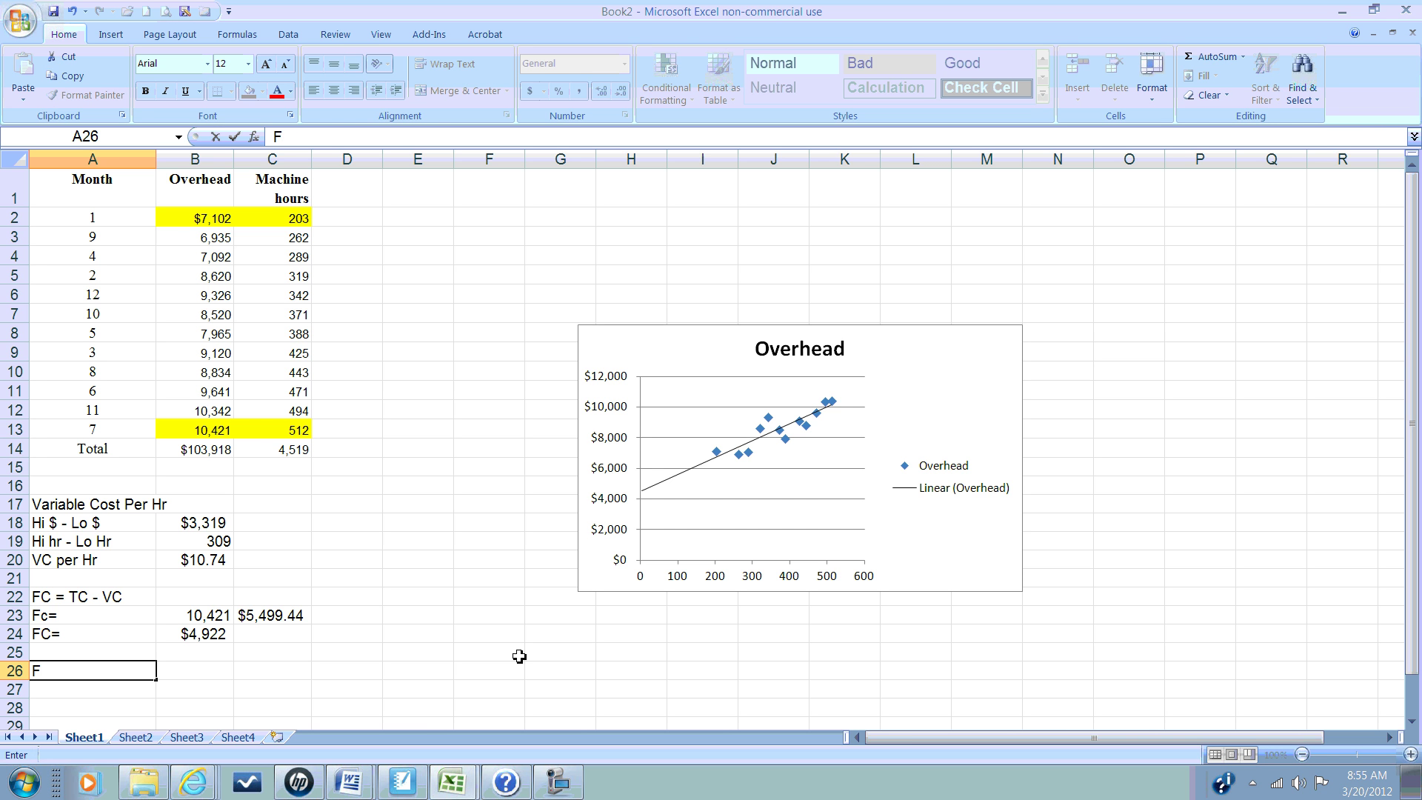
pyautogui.write('C @ Lo')
pyautogui.press('Tab')
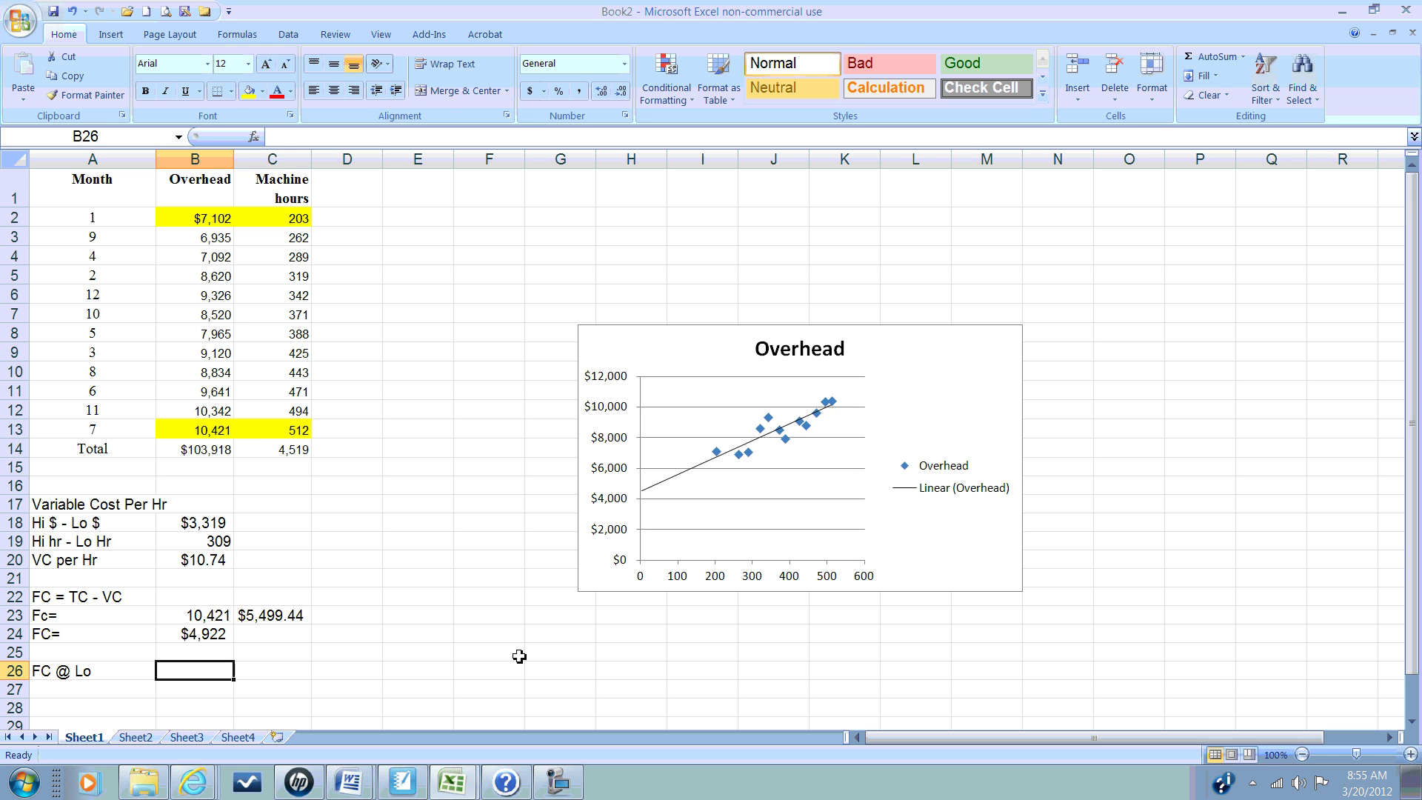
# Calculate the fixed cost at the lowest month in B26 with =B2-(C2*B20).
pyautogui.write('=')
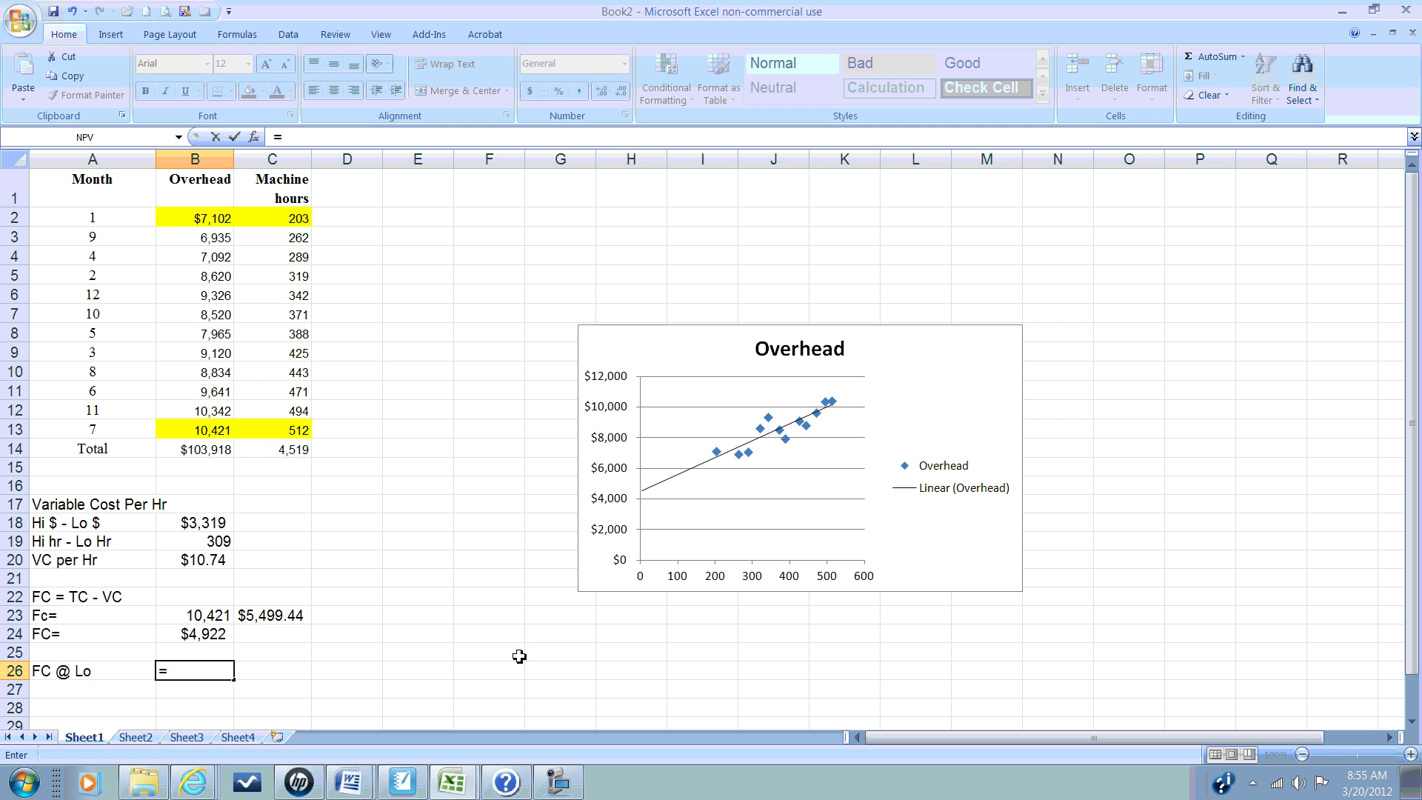
pyautogui.click(200, 220)
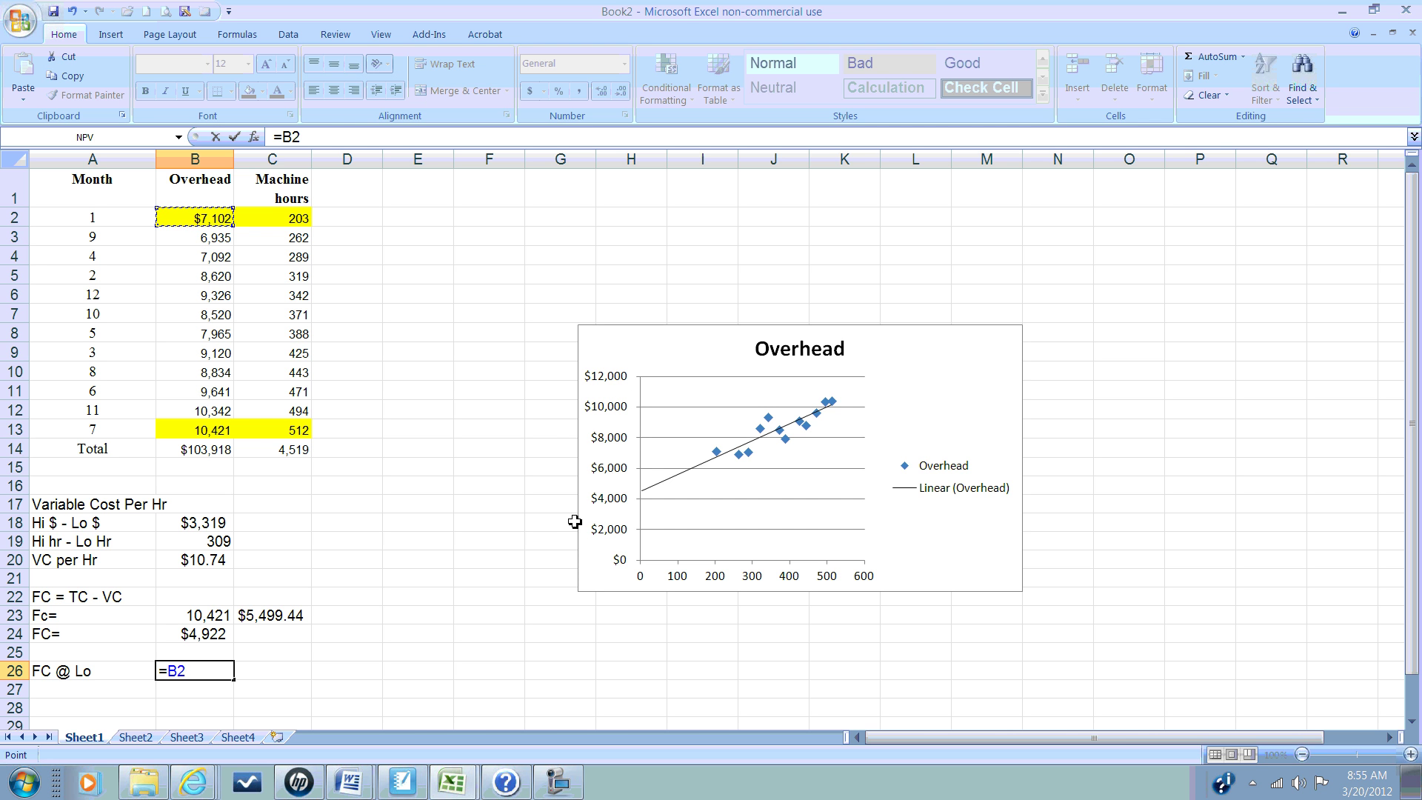
pyautogui.write('-(')
pyautogui.click(303, 217)
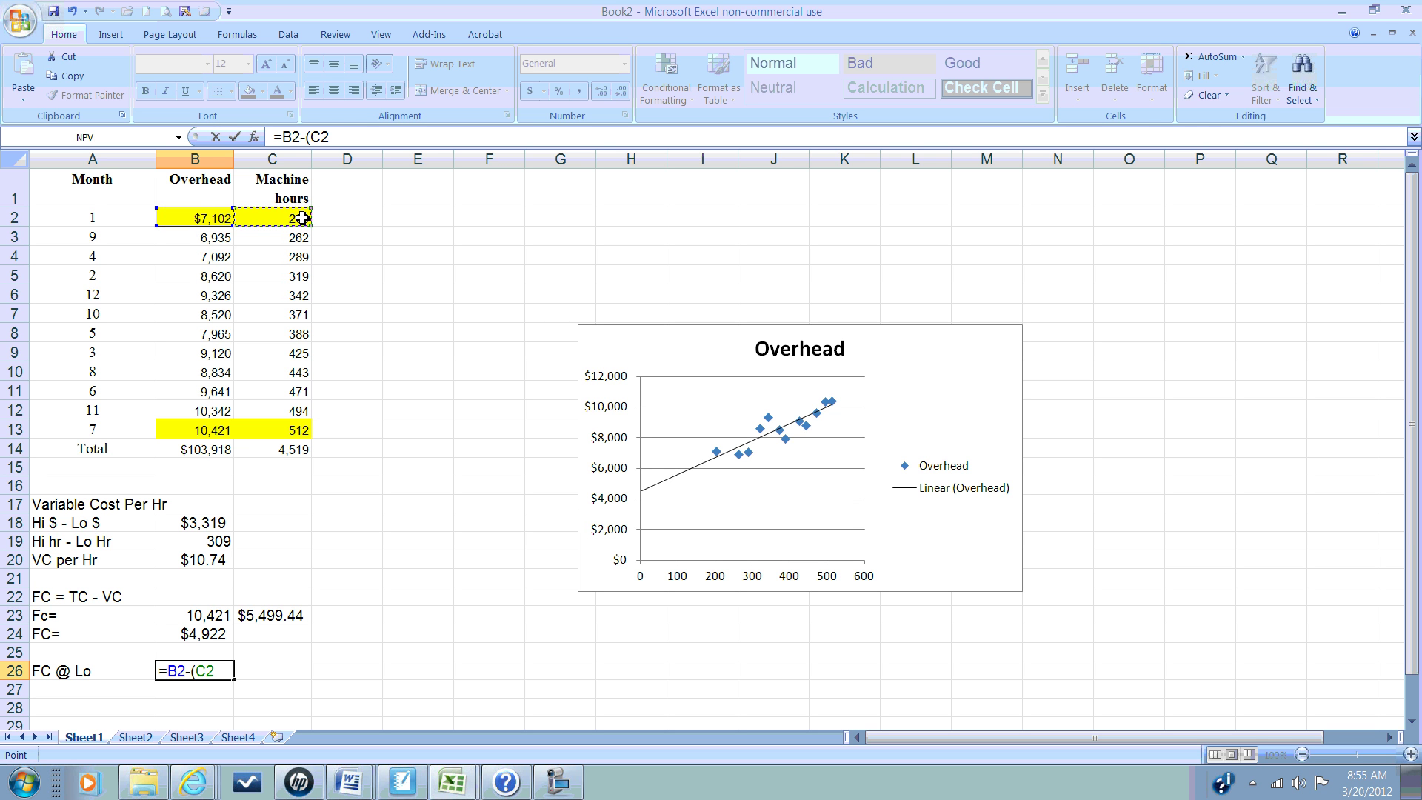
pyautogui.write('*')
pyautogui.click(192, 561)
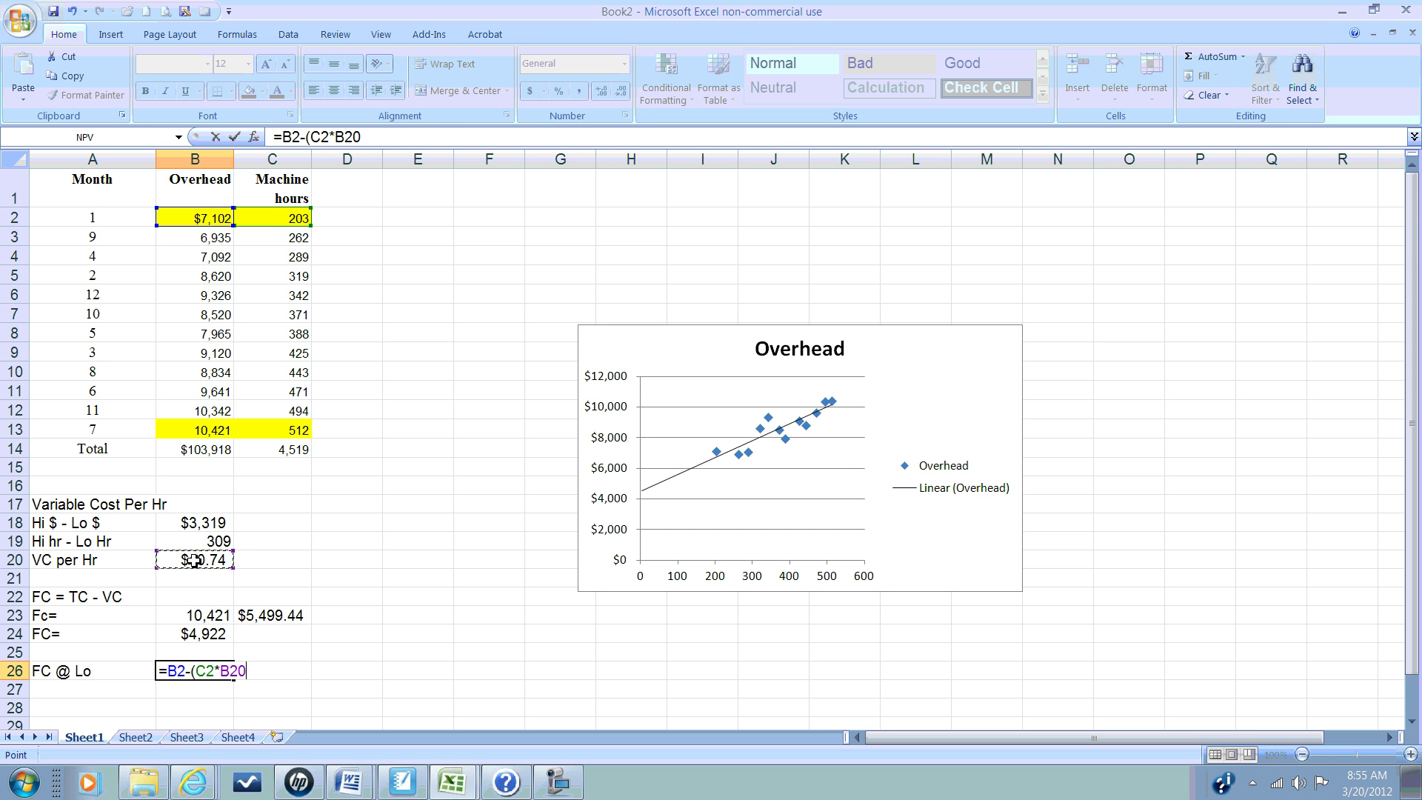
pyautogui.write(')')
pyautogui.press('Return')
# Reduce the lowest month's fixed cost in B26 to zero decimal places.
pyautogui.press('Up')
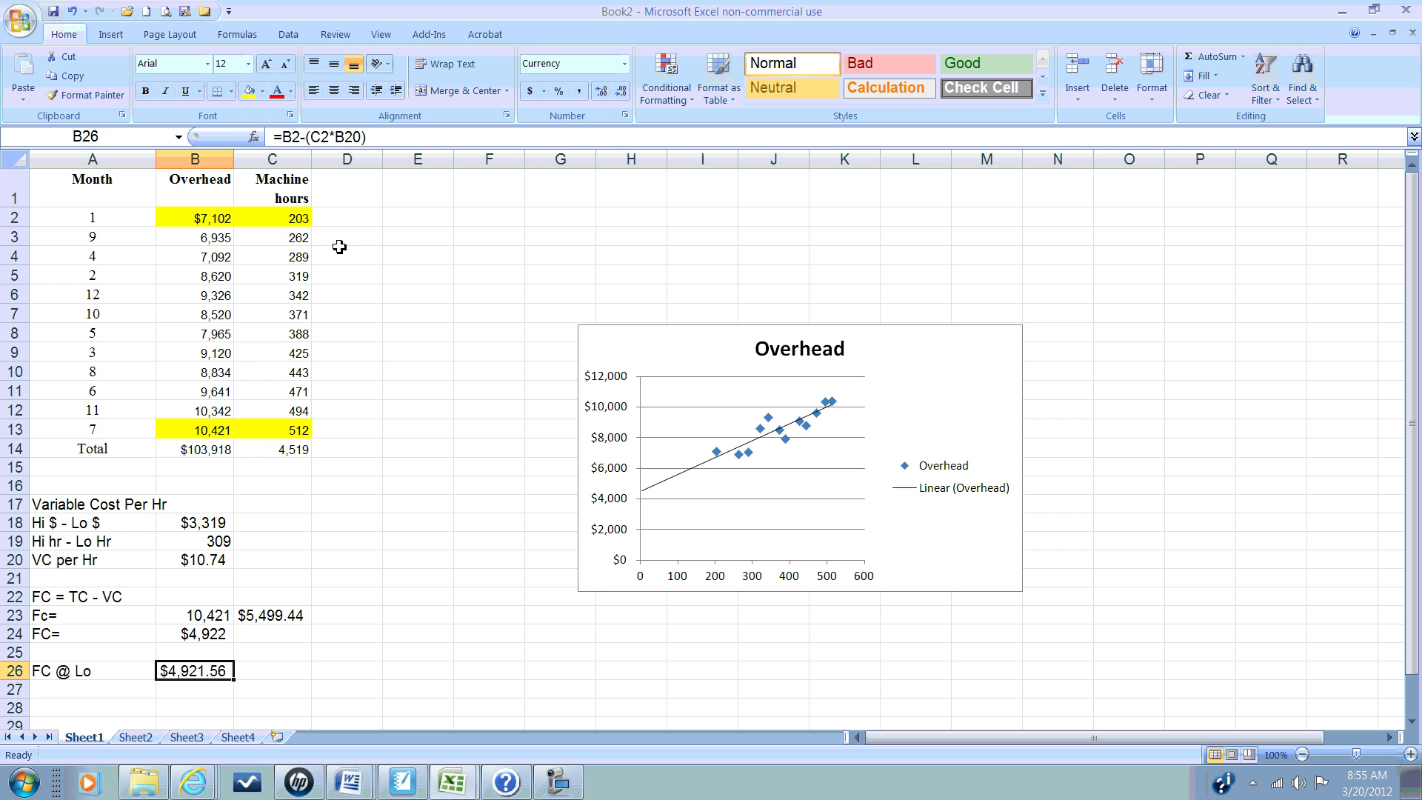
pyautogui.click(620, 92)
pyautogui.click(620, 92)
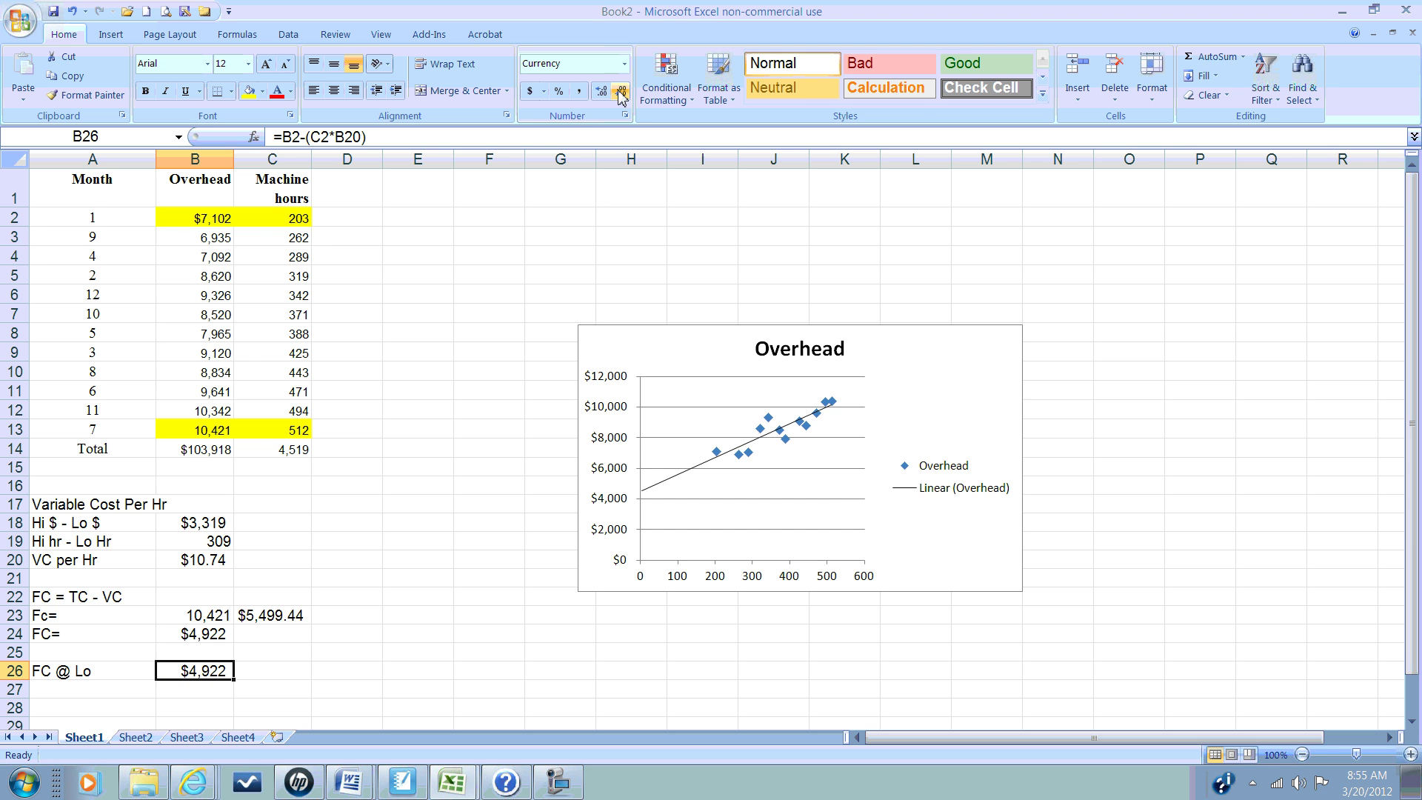
pyautogui.click(226, 696)
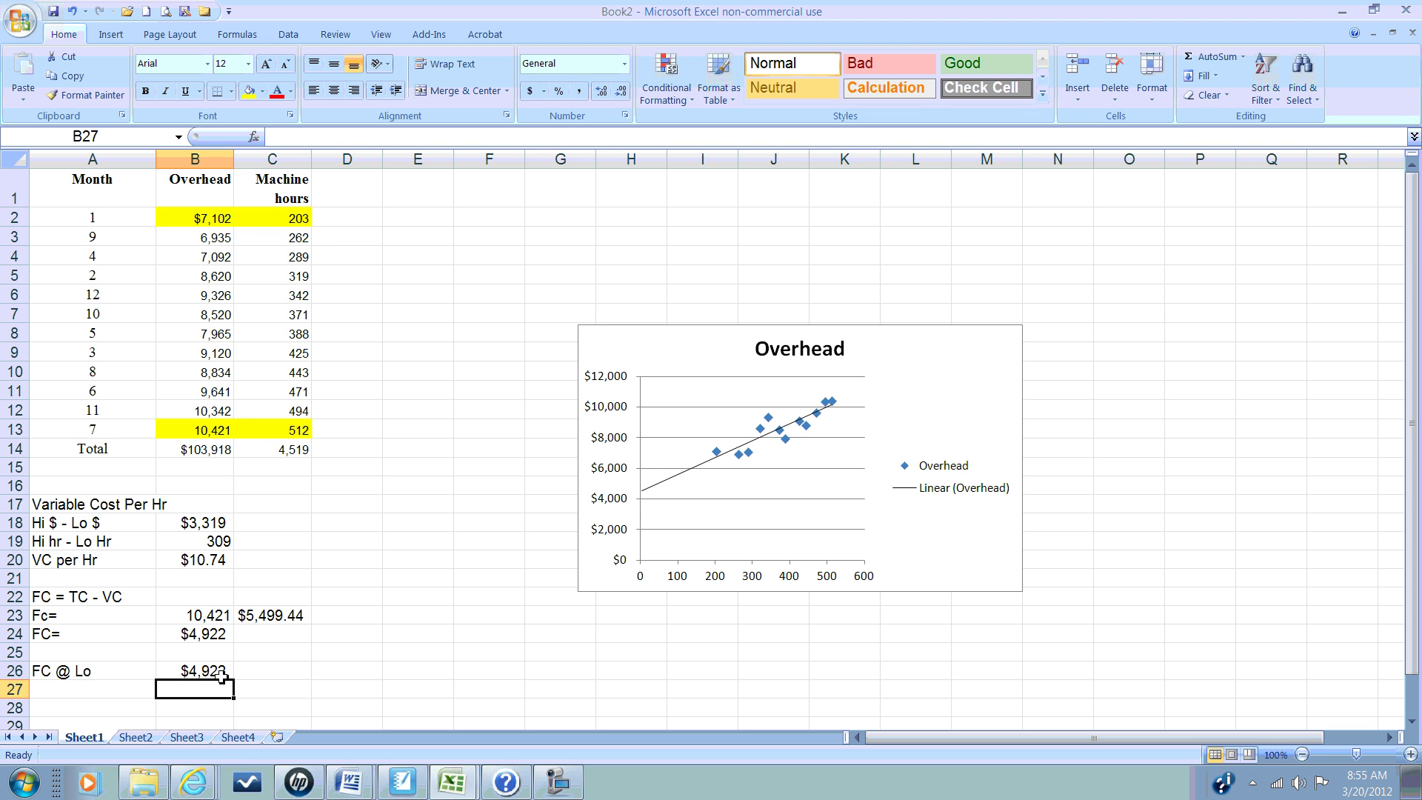
# Change the label in A24 to "FC @ Hi=".
pyautogui.click(81, 635)
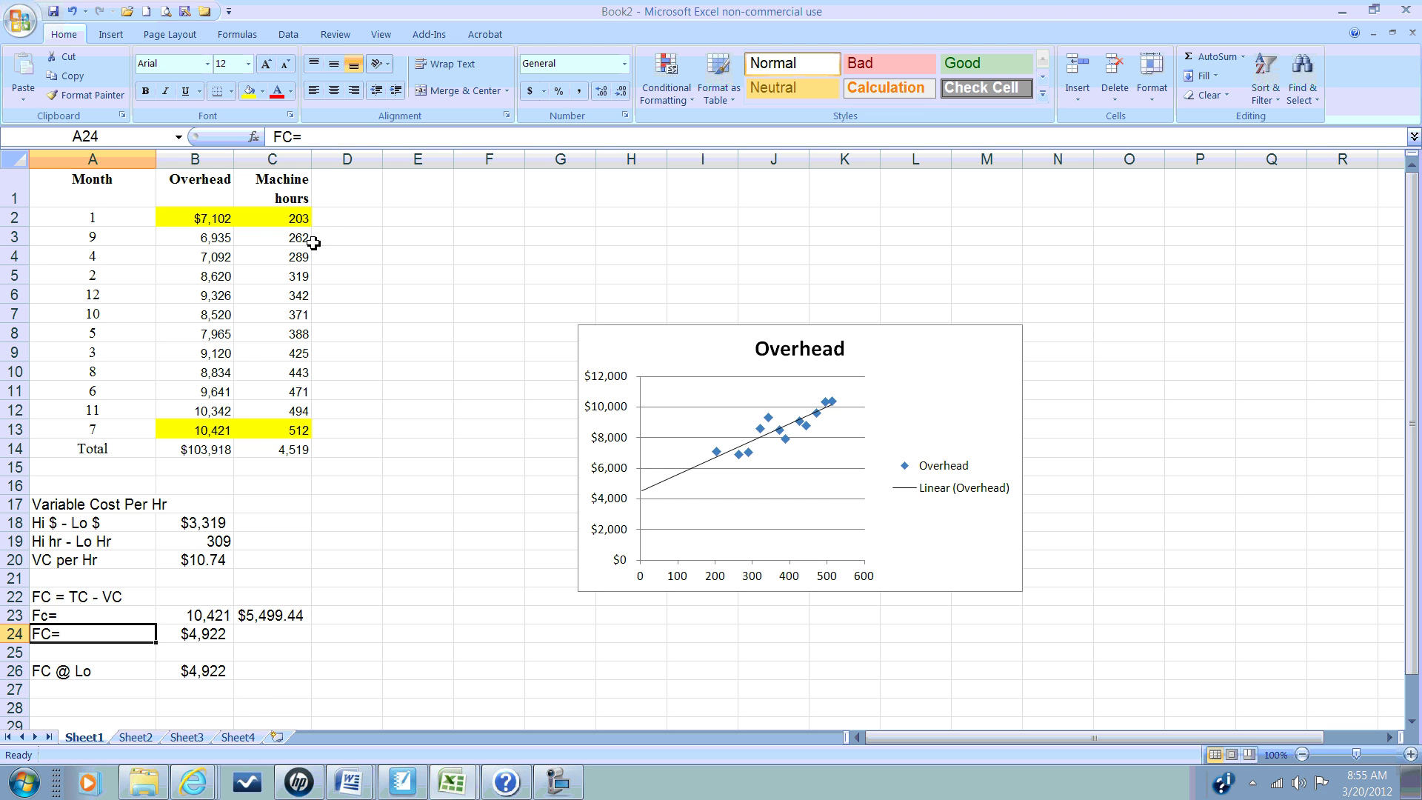
pyautogui.click(295, 141)
pyautogui.write('@ ')
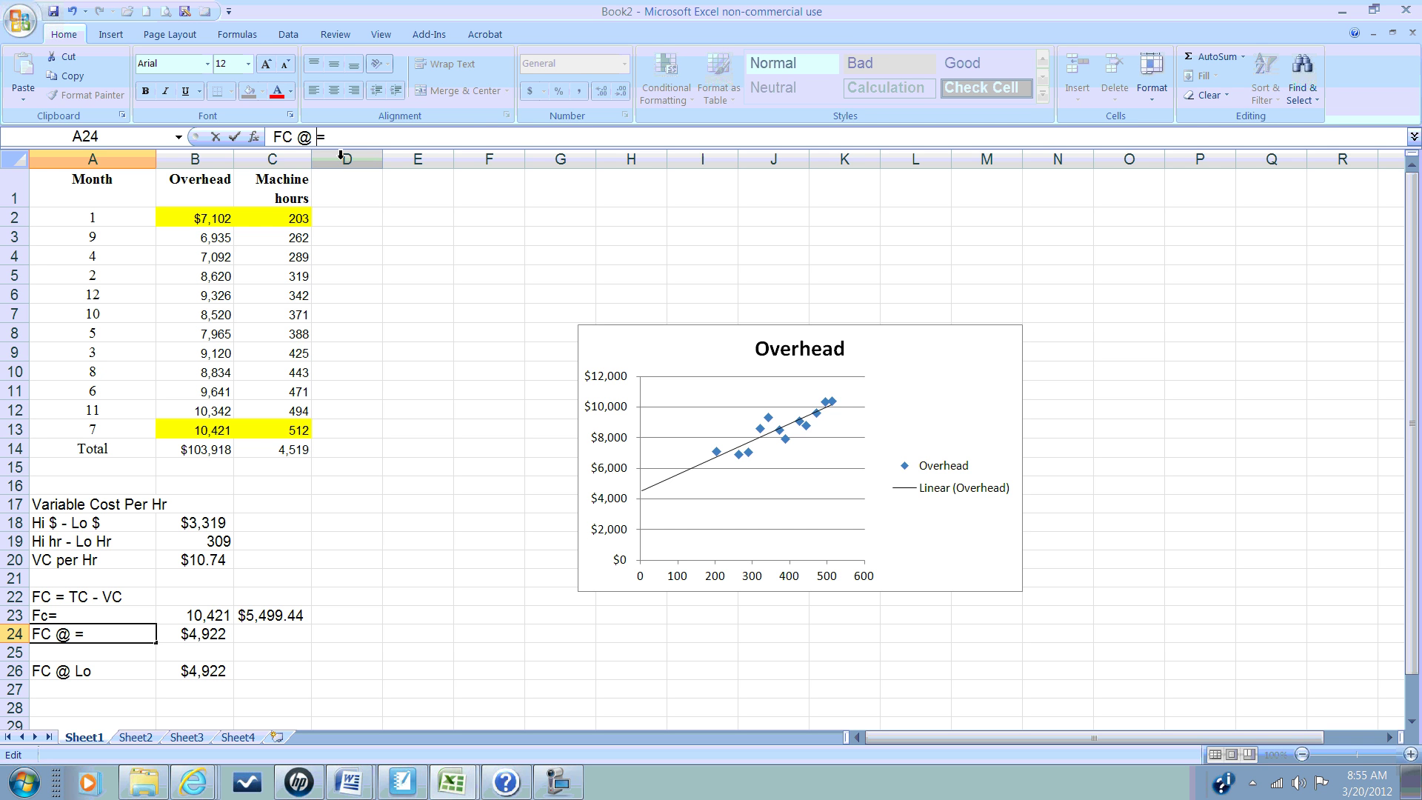
pyautogui.write('Hi')
pyautogui.press('Return')
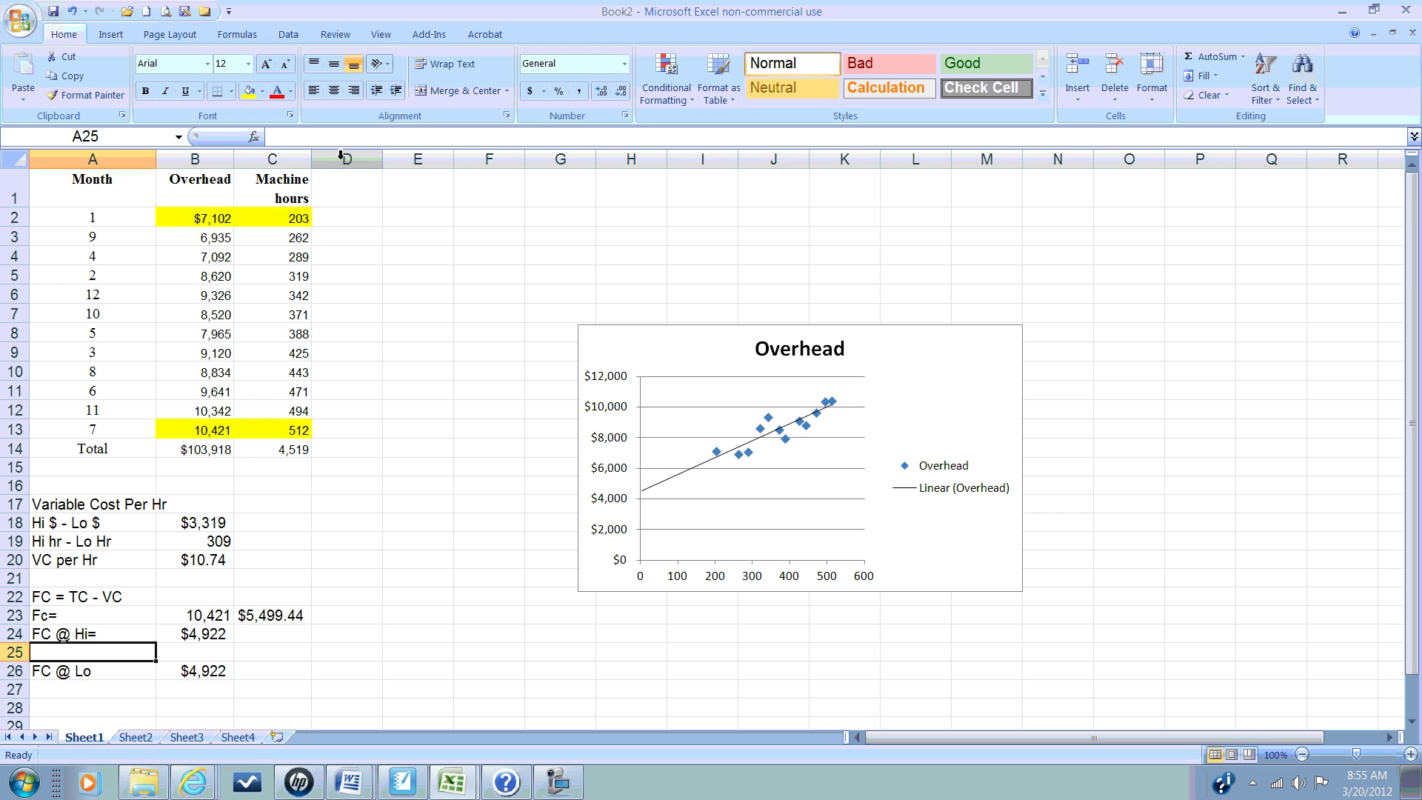
# Select the highest month's fixed cost in B24.
pyautogui.press('Down')
pyautogui.press('Right')
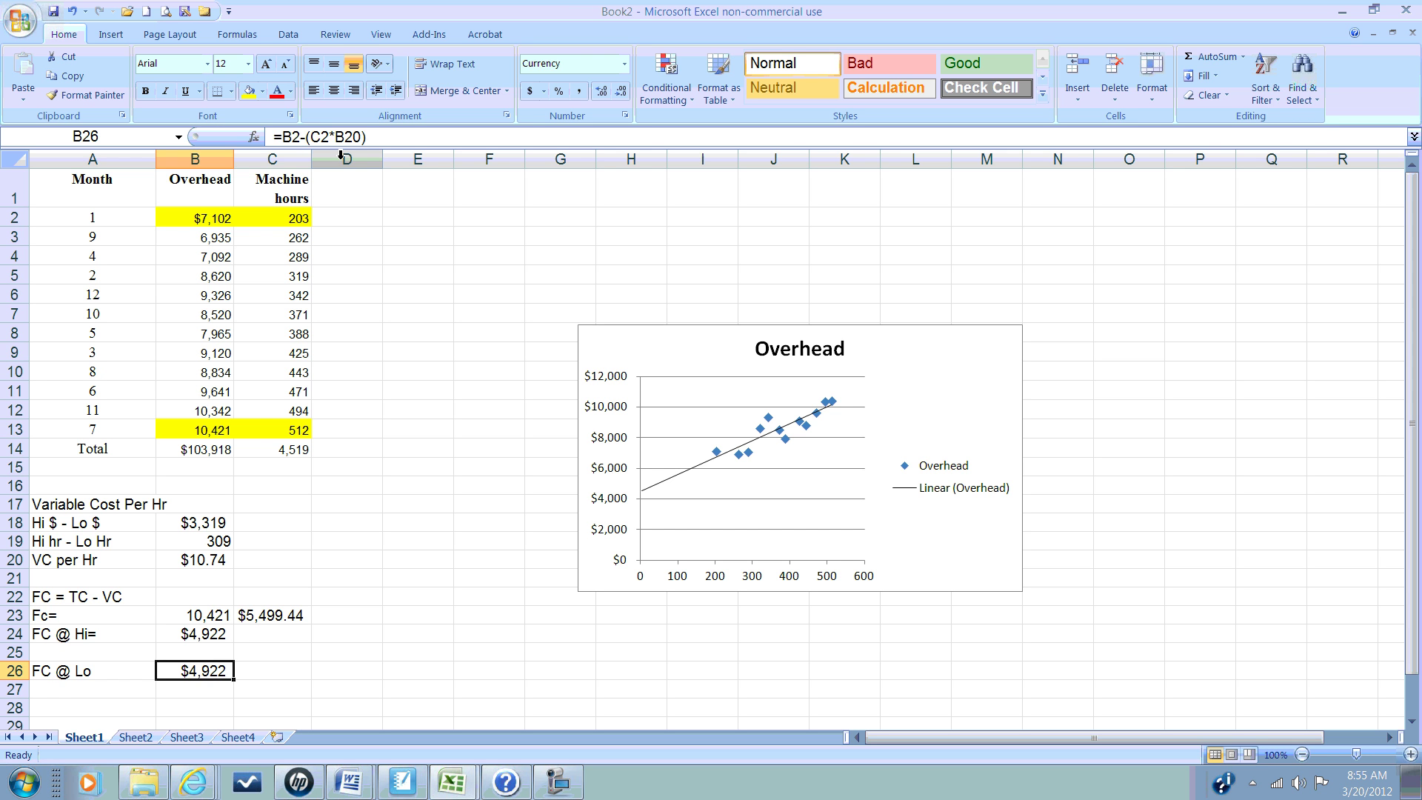
pyautogui.press('Up')
pyautogui.press('Up')
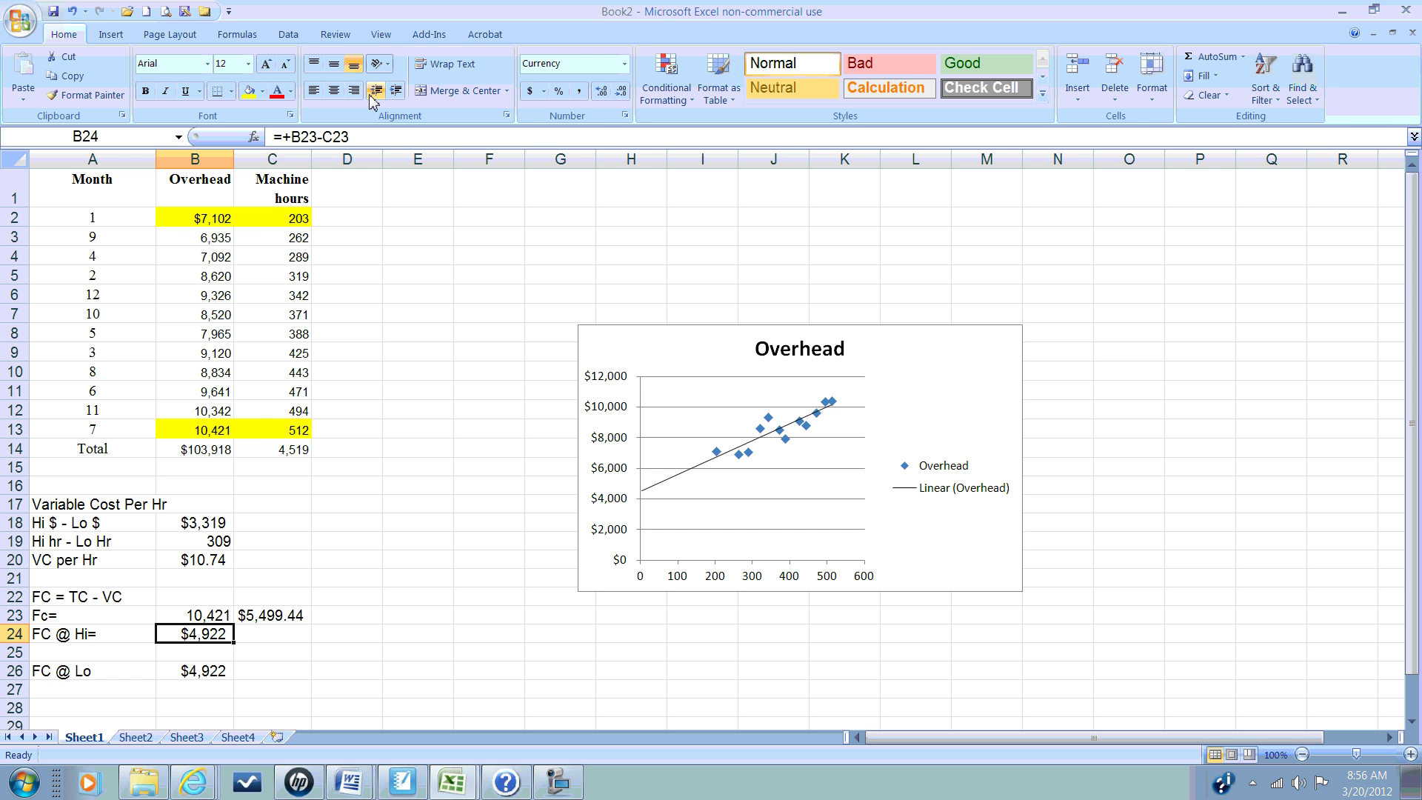